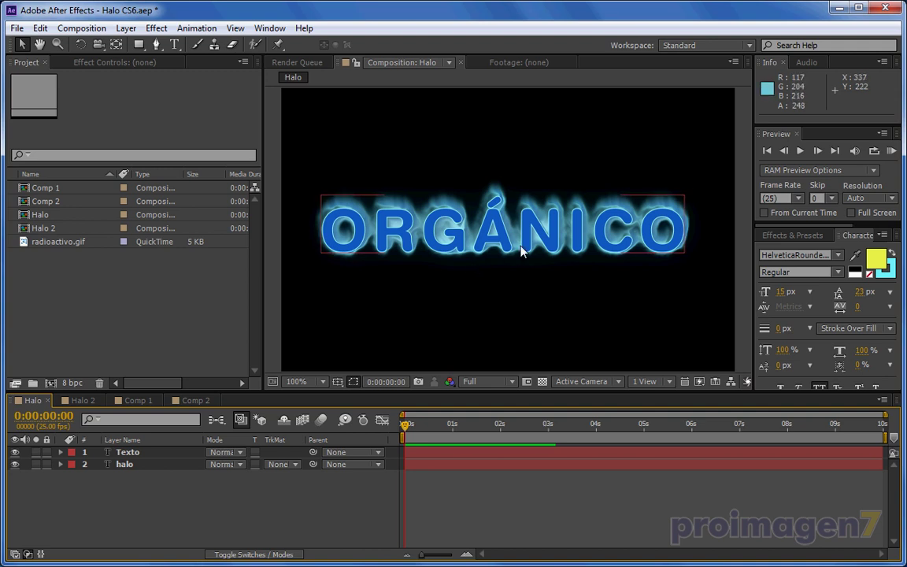
- Preview the glow effects in the existing Halo, Halo 2, Comp 1 and Comp 2 compositions
{"action": "left_click_drag", "start_coordinate": [405, 424], "coordinate": [556, 425]}
{"action": "left_click", "coordinate": [83, 401]}
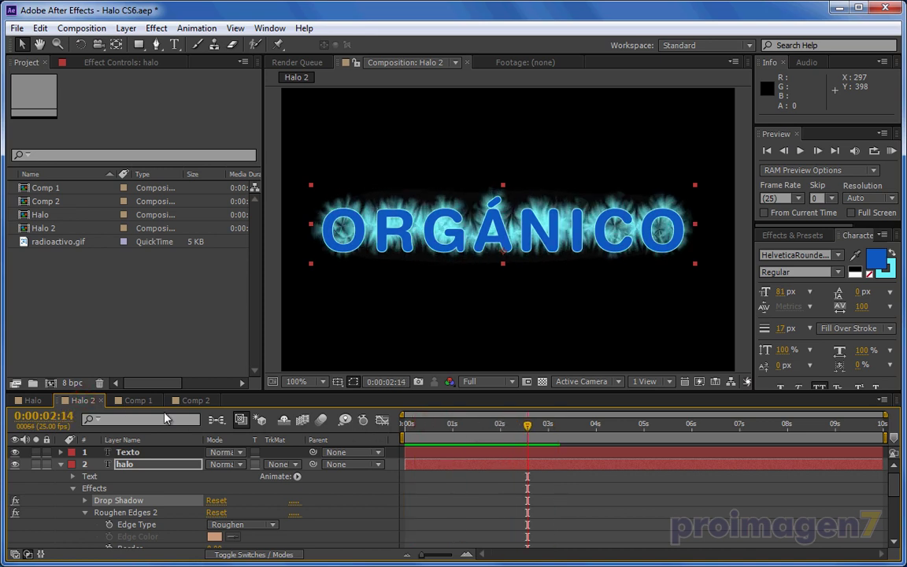
{"action": "left_click", "coordinate": [148, 402]}
{"action": "left_click_drag", "start_coordinate": [404, 425], "coordinate": [523, 425]}
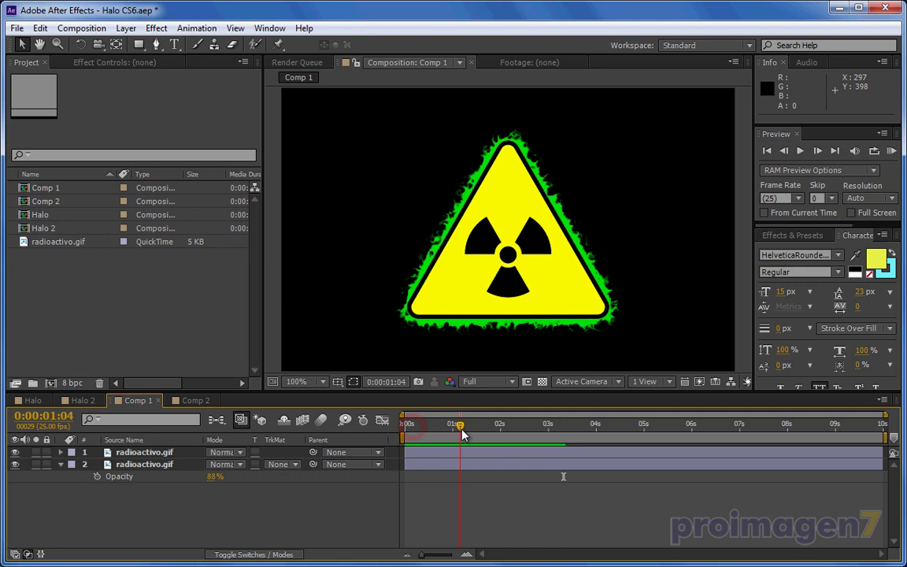
{"action": "left_click", "coordinate": [194, 401]}
{"action": "mouse_move", "coordinate": [405, 425]}
{"action": "left_mouse_down"}
{"action": "mouse_move", "coordinate": [476, 433]}
{"action": "mouse_move", "coordinate": [405, 429]}
{"action": "left_mouse_up"}
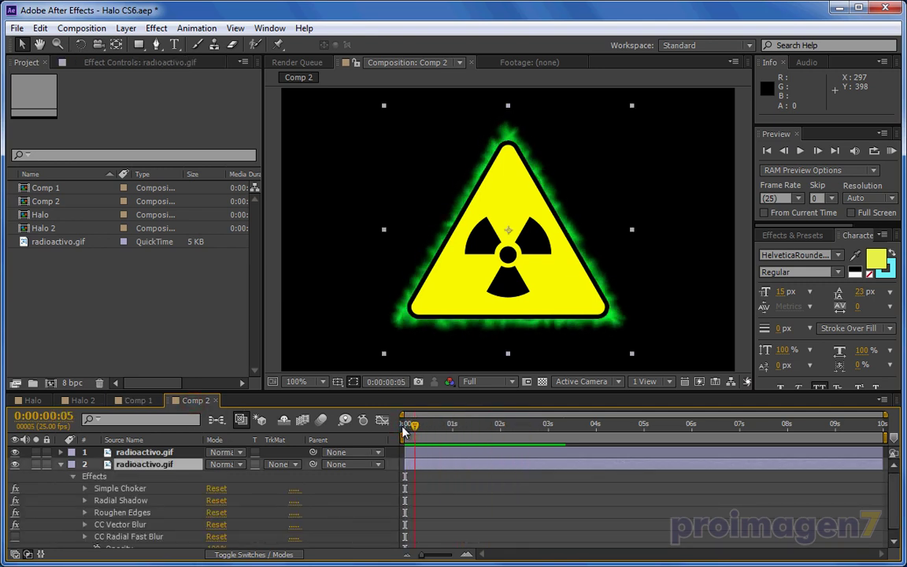
{"action": "left_click", "coordinate": [35, 401]}
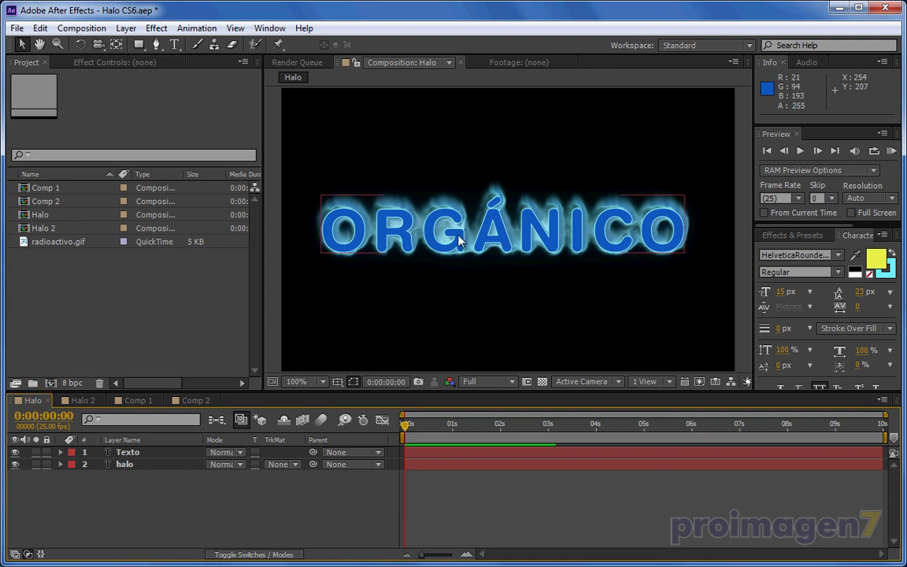
{"action": "mouse_move", "coordinate": [406, 425]}
{"action": "left_mouse_down"}
{"action": "mouse_move", "coordinate": [476, 427]}
{"action": "mouse_move", "coordinate": [434, 426]}
{"action": "left_mouse_up"}
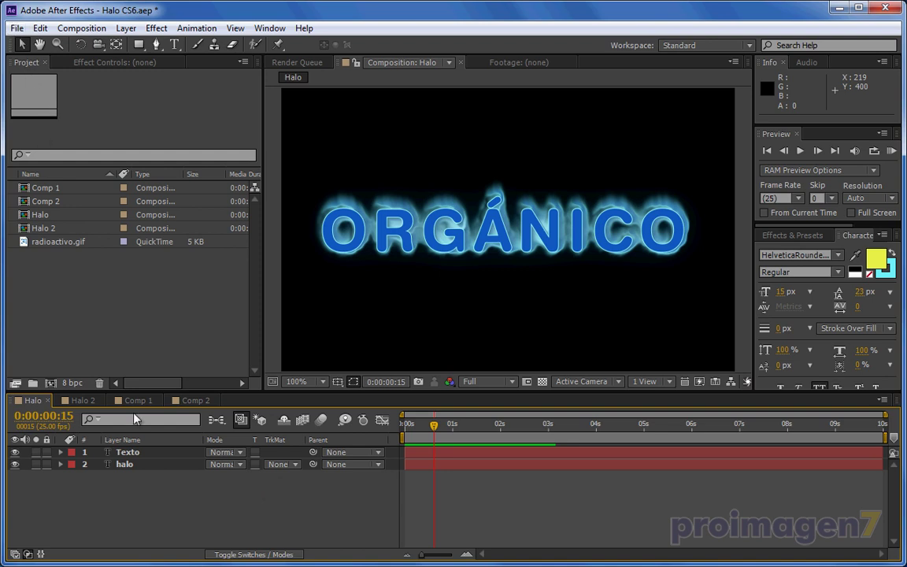
- Create a new 640×400, 25 fps composition named texto
{"action": "left_click", "coordinate": [53, 382]}
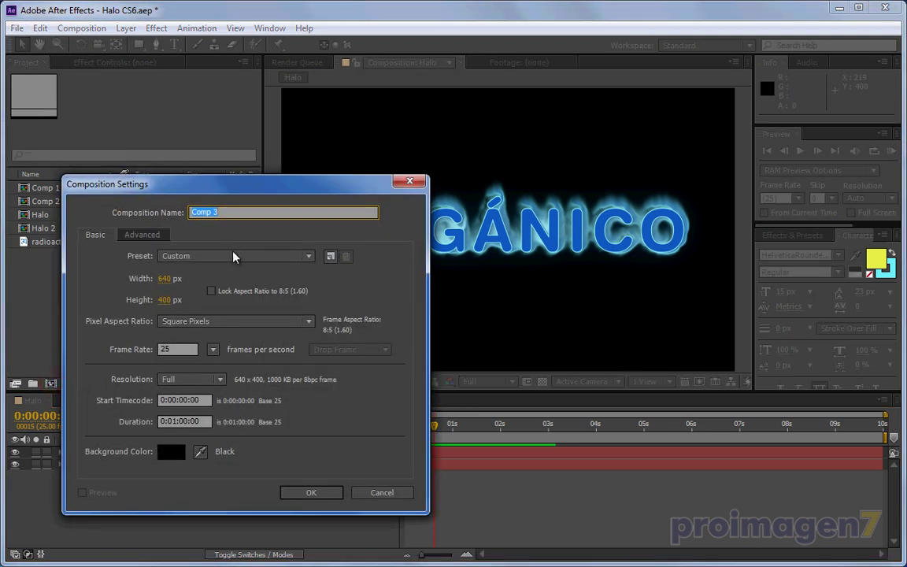
{"action": "type", "text": "texto"}
{"action": "left_click", "coordinate": [308, 494]}
{"action": "left_click", "coordinate": [252, 501]}
- Add a yellow text layer reading ORGÁNCIO to the texto composition
{"action": "left_click", "coordinate": [174, 46]}
{"action": "left_click", "coordinate": [340, 233]}
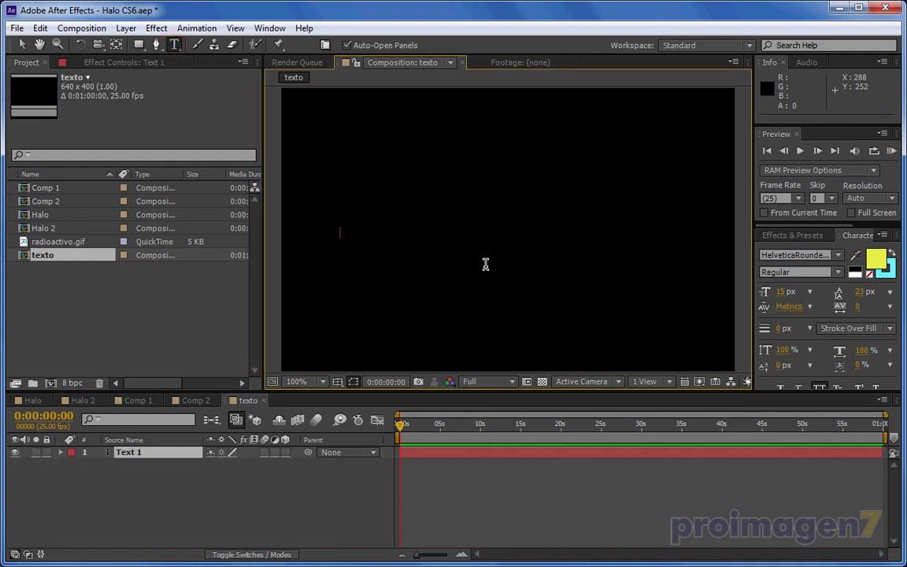
{"action": "type", "text": "ORGÁNCIO"}
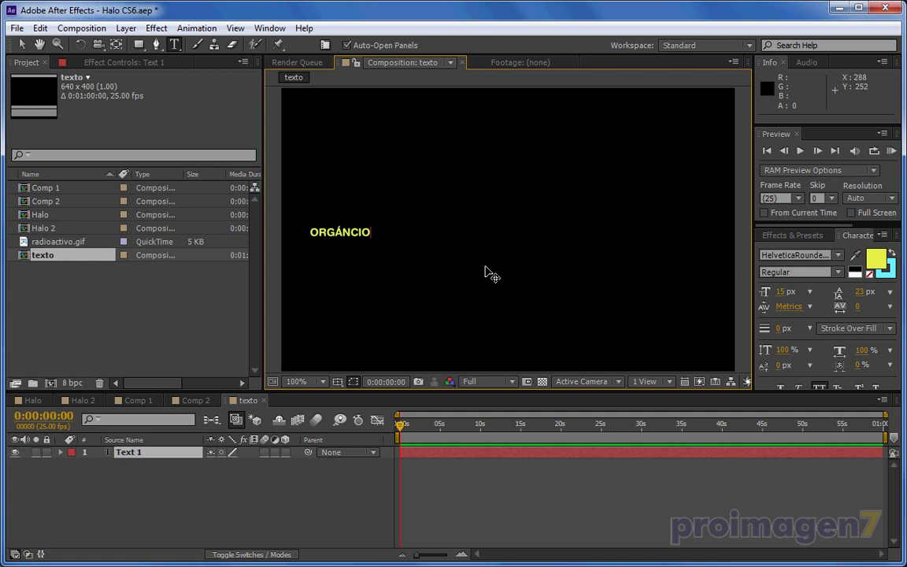
{"action": "left_click", "coordinate": [23, 44]}
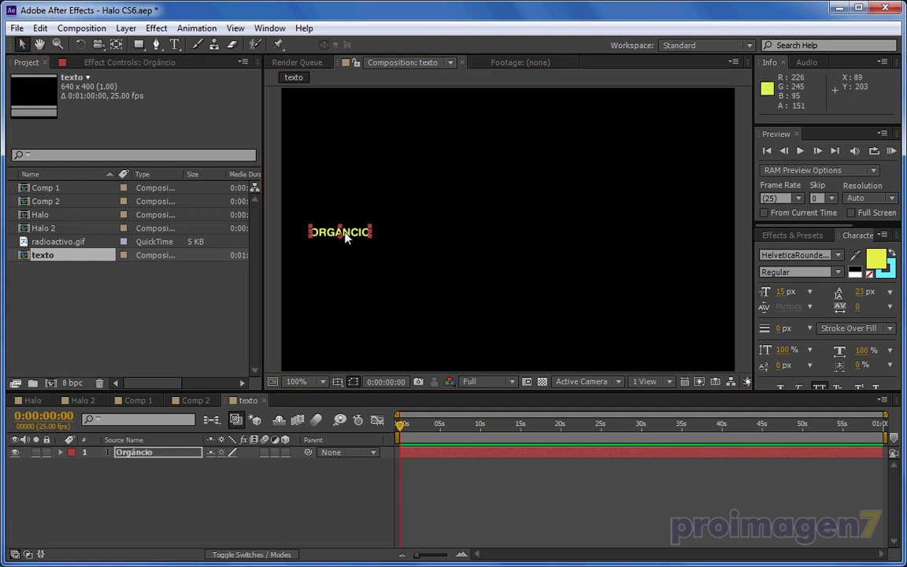
- Fix the ORGÁNCIO typo to ORGÁNICO, enlarge the text to 86 px and centre it
{"action": "left_click_drag", "start_coordinate": [346, 236], "coordinate": [438, 236]}
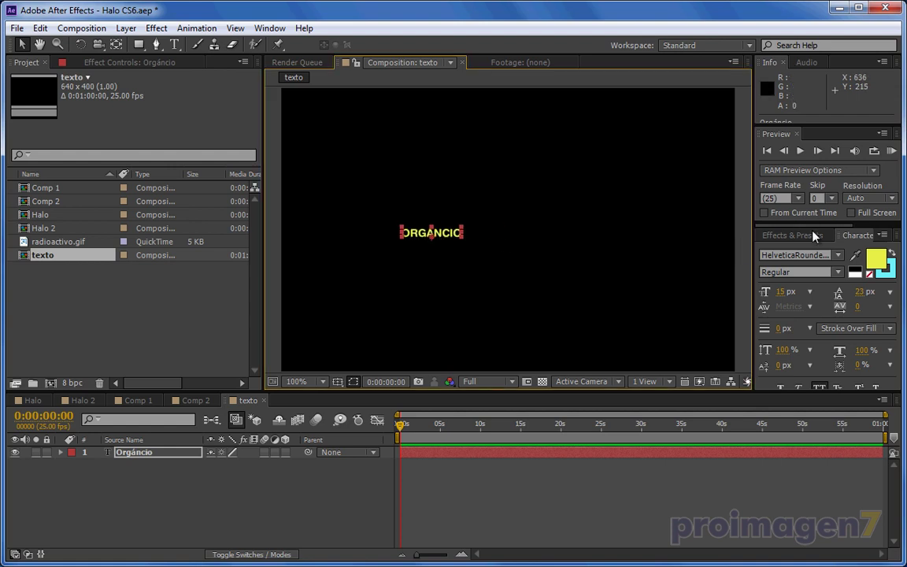
{"action": "left_click_drag", "start_coordinate": [785, 295], "coordinate": [827, 293]}
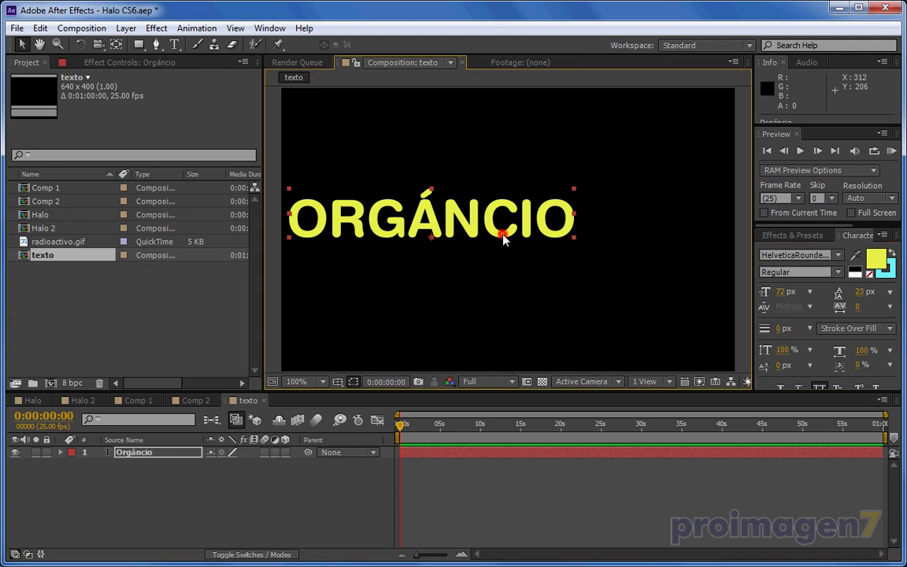
{"action": "double_click", "coordinate": [502, 228]}
{"action": "left_click", "coordinate": [505, 229]}
{"action": "key", "text": "BackSpace"}
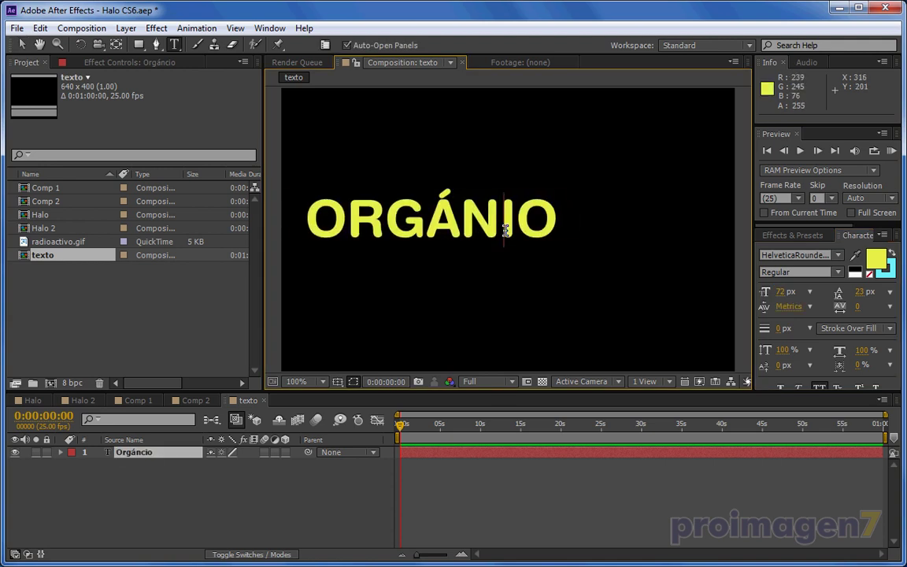
{"action": "type", "text": "C"}
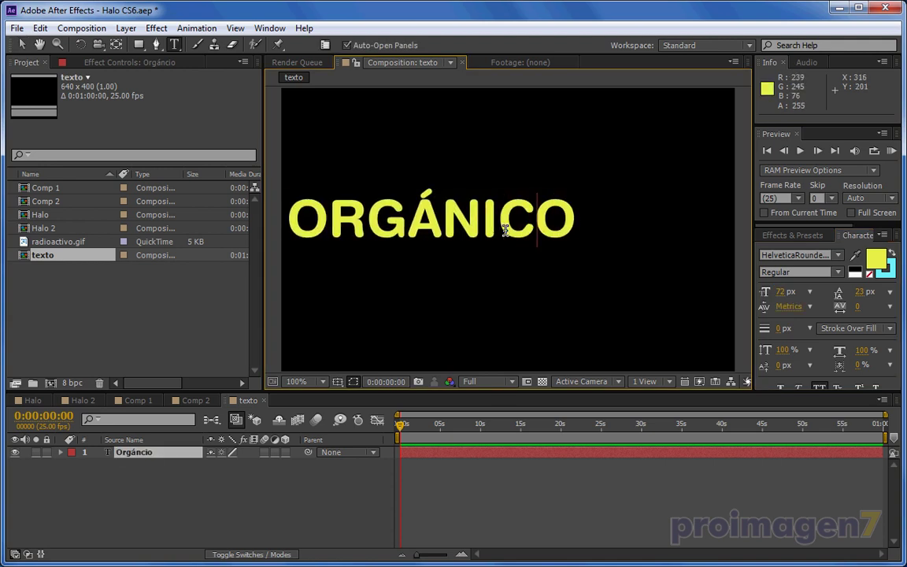
{"action": "left_click", "coordinate": [21, 44]}
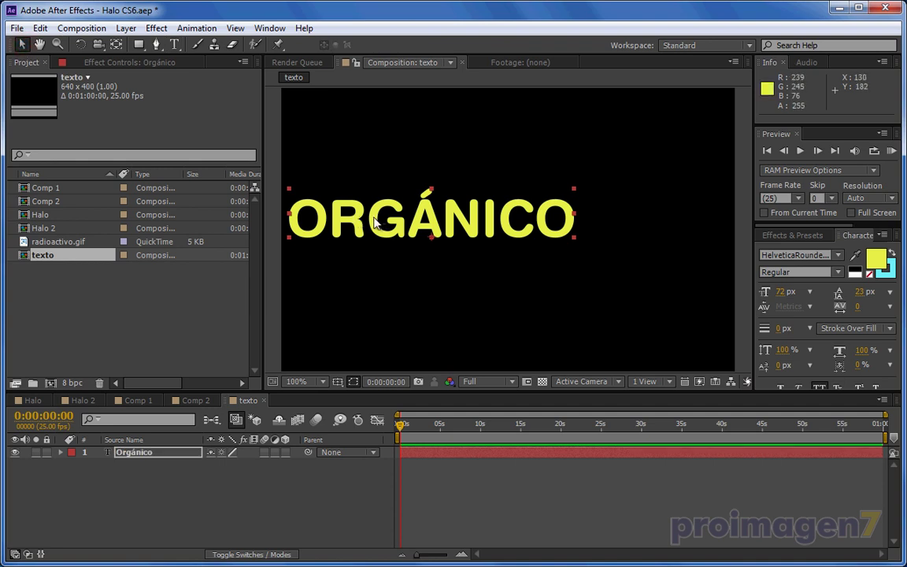
{"action": "left_click_drag", "start_coordinate": [375, 223], "coordinate": [437, 231]}
{"action": "left_click_drag", "start_coordinate": [780, 291], "coordinate": [811, 291]}
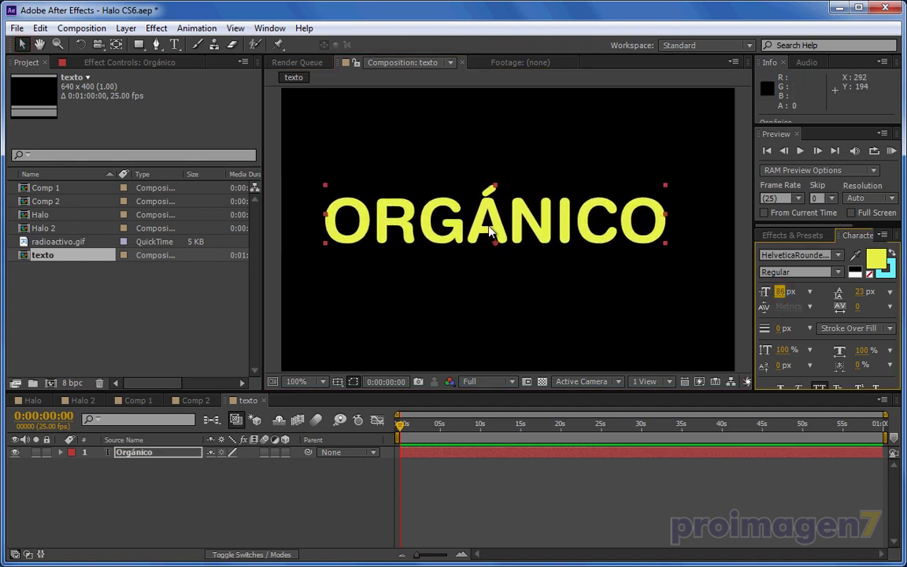
- Change the text fill from yellow to a fully saturated blue (hue 234)
{"action": "left_click", "coordinate": [875, 259]}
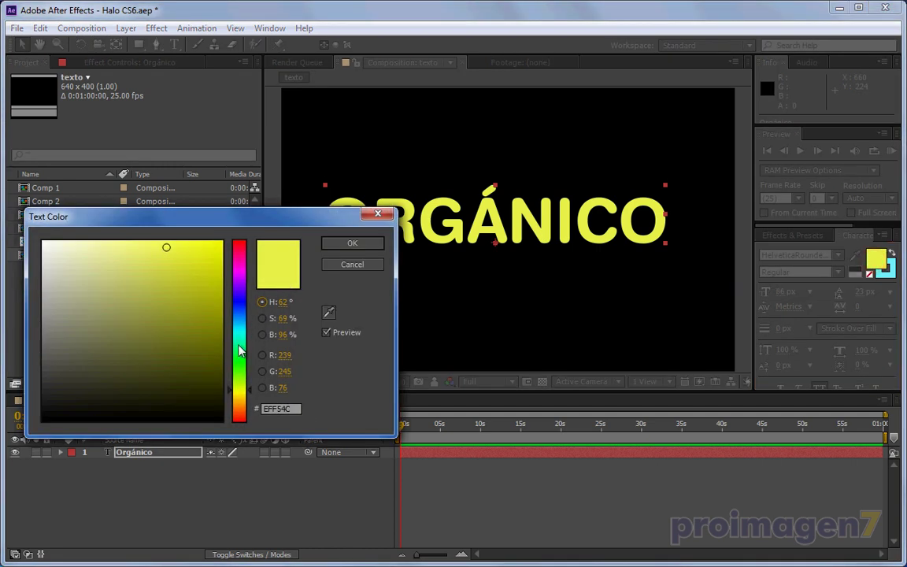
{"action": "left_click_drag", "start_coordinate": [236, 309], "coordinate": [236, 301]}
{"action": "left_click", "coordinate": [216, 242]}
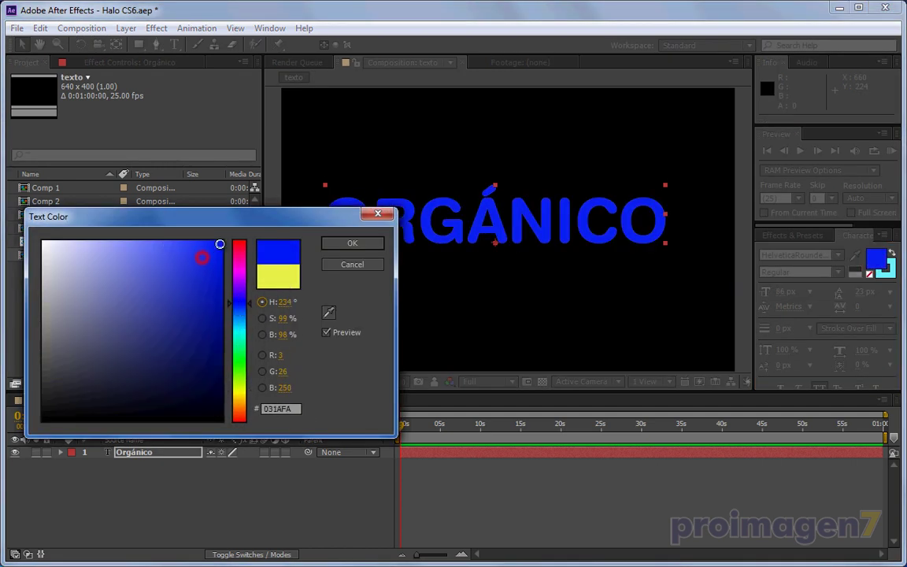
{"action": "left_click", "coordinate": [351, 243]}
{"action": "left_click_drag", "start_coordinate": [497, 228], "coordinate": [506, 239]}
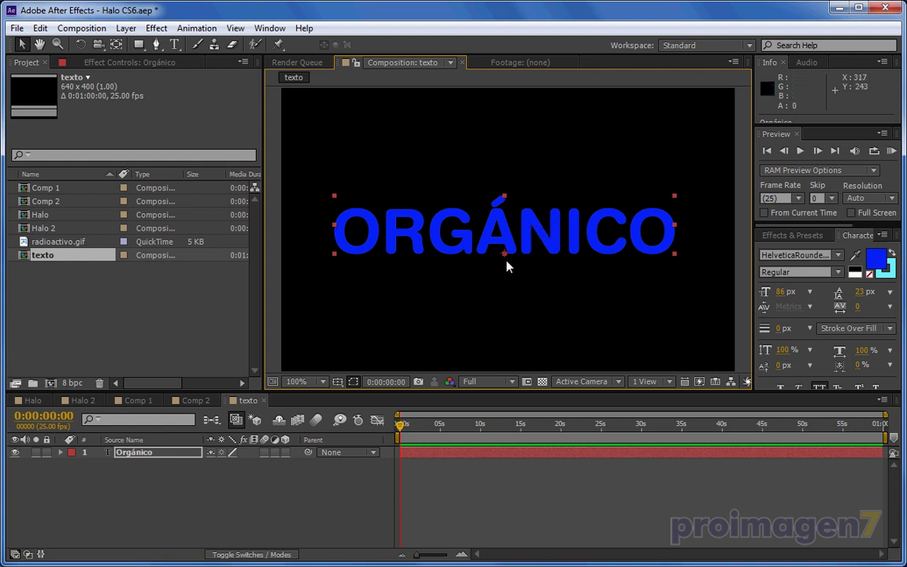
{"action": "left_click", "coordinate": [33, 400]}
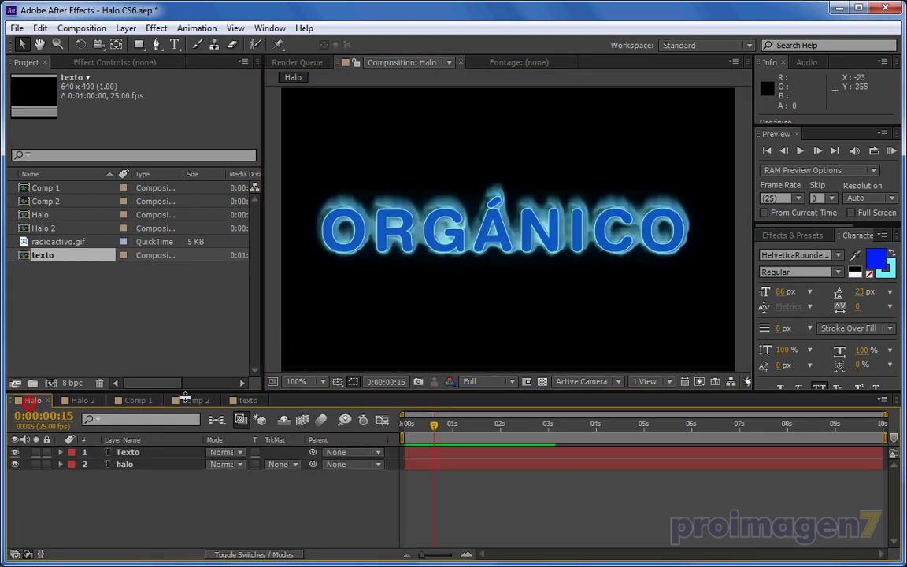
{"action": "left_click", "coordinate": [85, 400]}
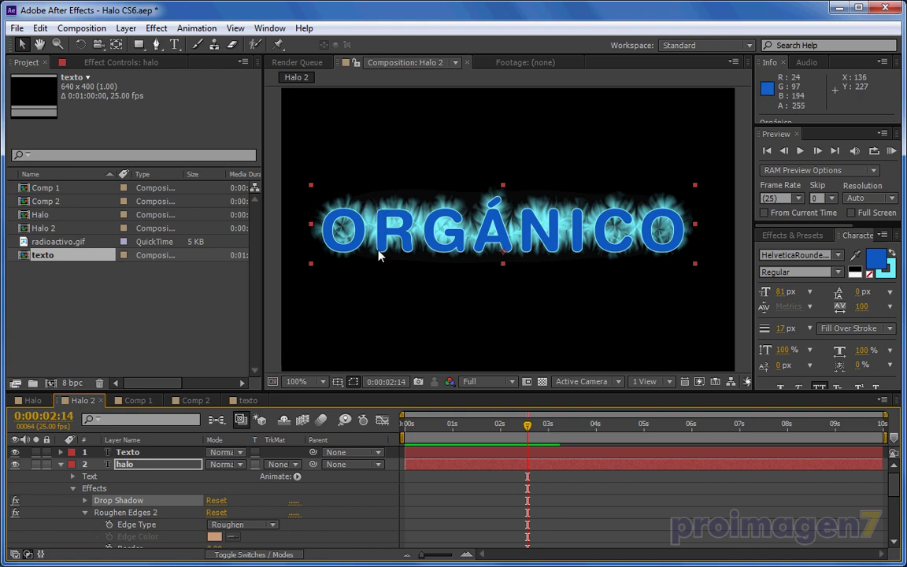
{"action": "left_click", "coordinate": [246, 400]}
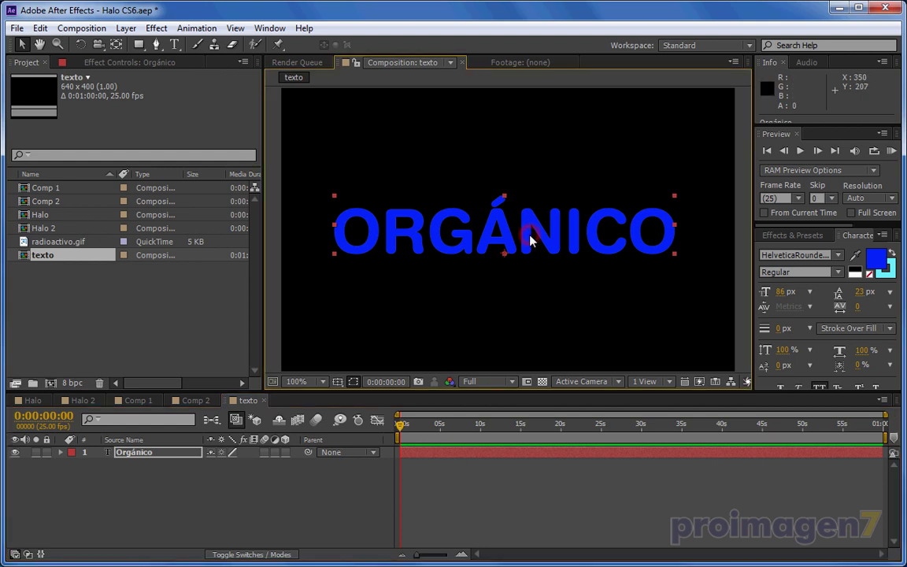
- Inspect the stroke width and kerning options in the Character panel
{"action": "left_click", "coordinate": [785, 330]}
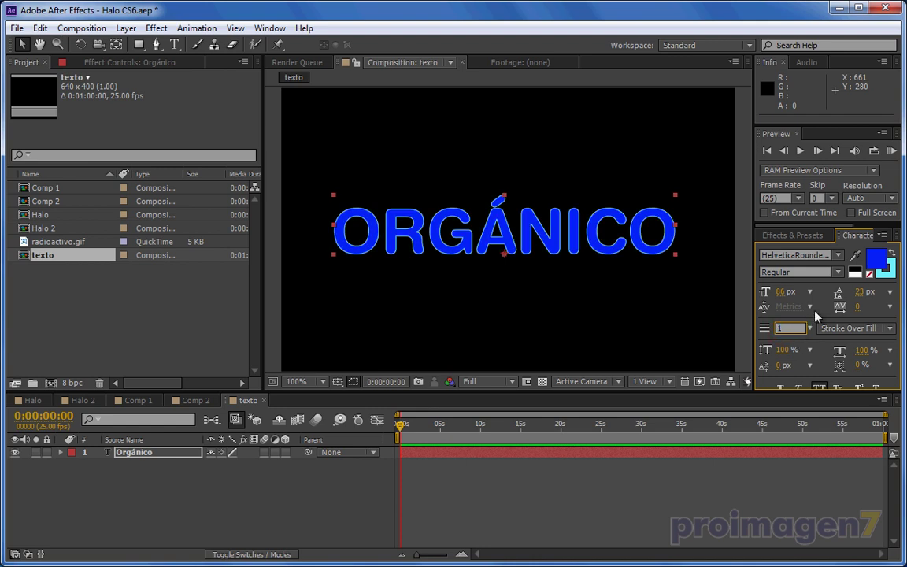
{"action": "left_click", "coordinate": [791, 307]}
{"action": "left_click", "coordinate": [497, 270]}
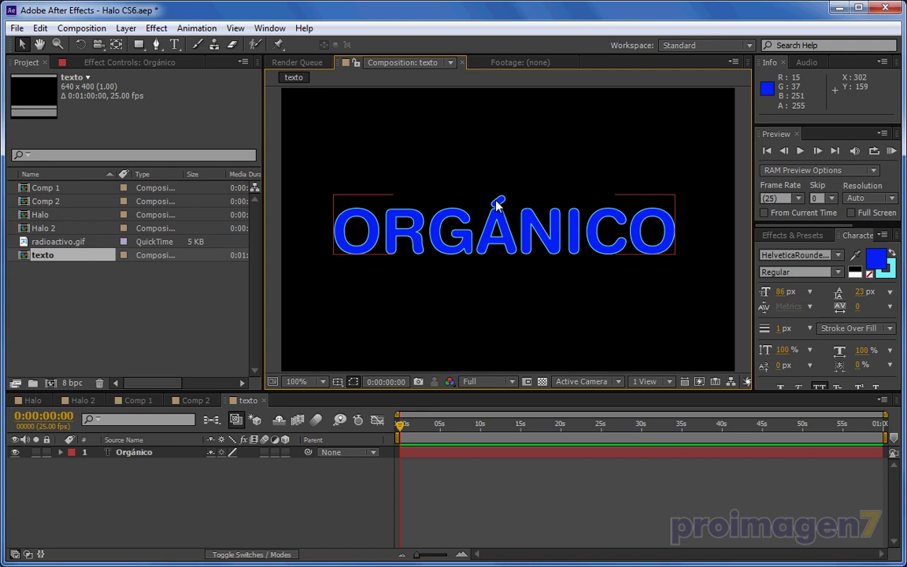
{"action": "left_click", "coordinate": [423, 277]}
- Duplicate the Orgánico layer and rename the copy texto
{"action": "left_click", "coordinate": [146, 453]}
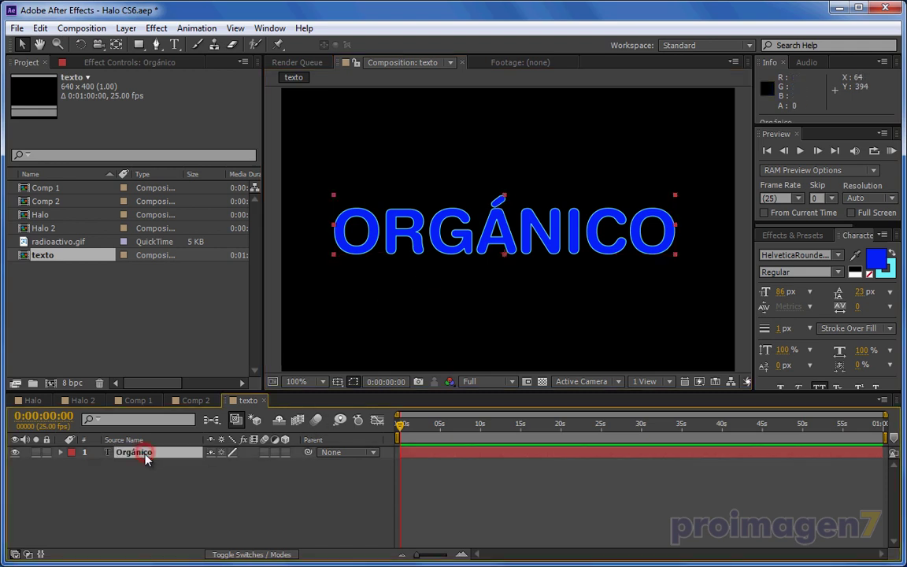
{"action": "key", "text": "ctrl+d"}
{"action": "left_click", "coordinate": [145, 454]}
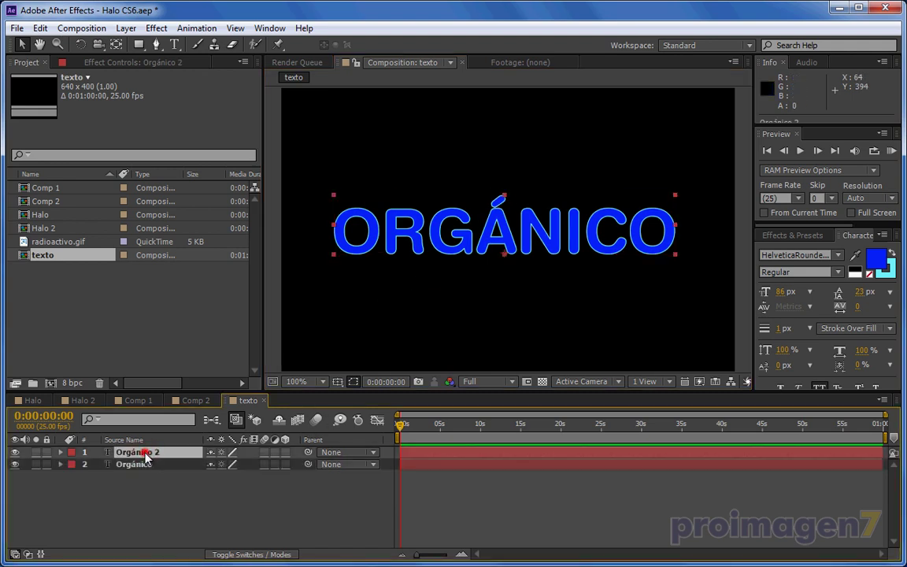
{"action": "key", "text": "Return"}
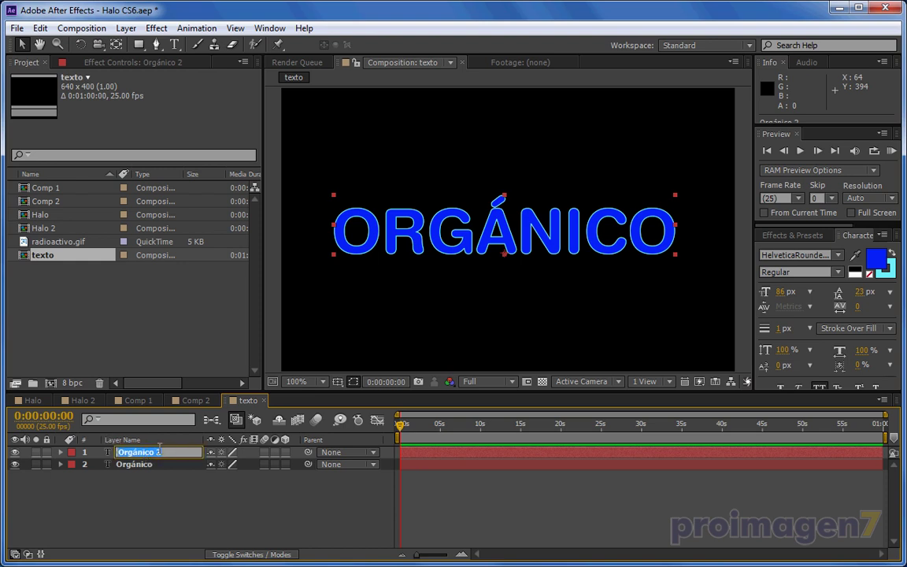
{"action": "type", "text": "texto"}
{"action": "left_click", "coordinate": [158, 498]}
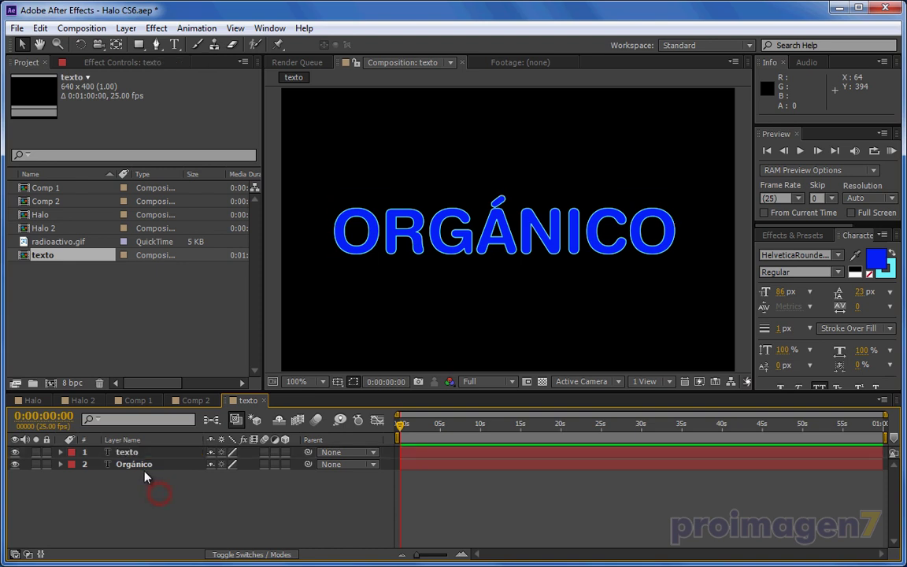
- Rename the original Orgánico layer to expansión and select it
{"action": "left_click", "coordinate": [143, 466]}
{"action": "key", "text": "Return"}
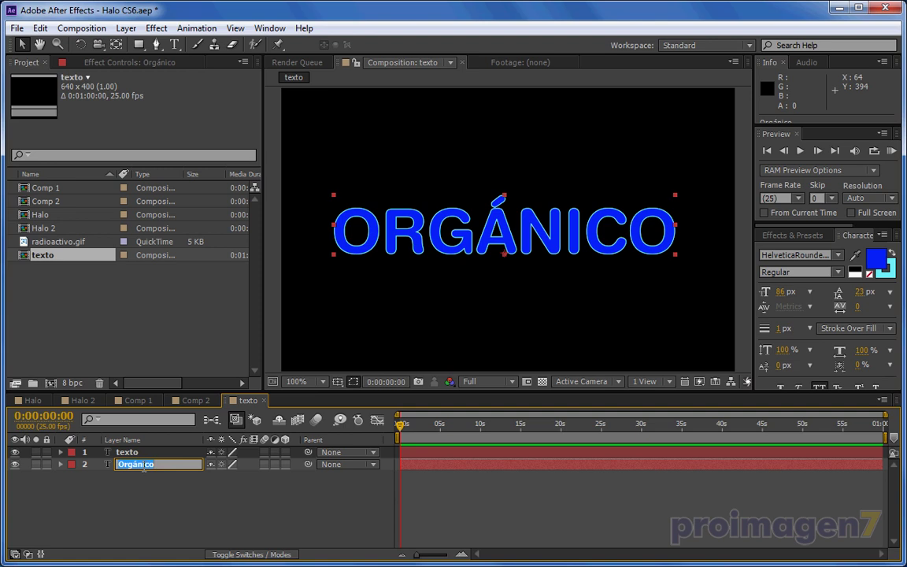
{"action": "type", "text": "expansión"}
{"action": "left_click", "coordinate": [116, 503]}
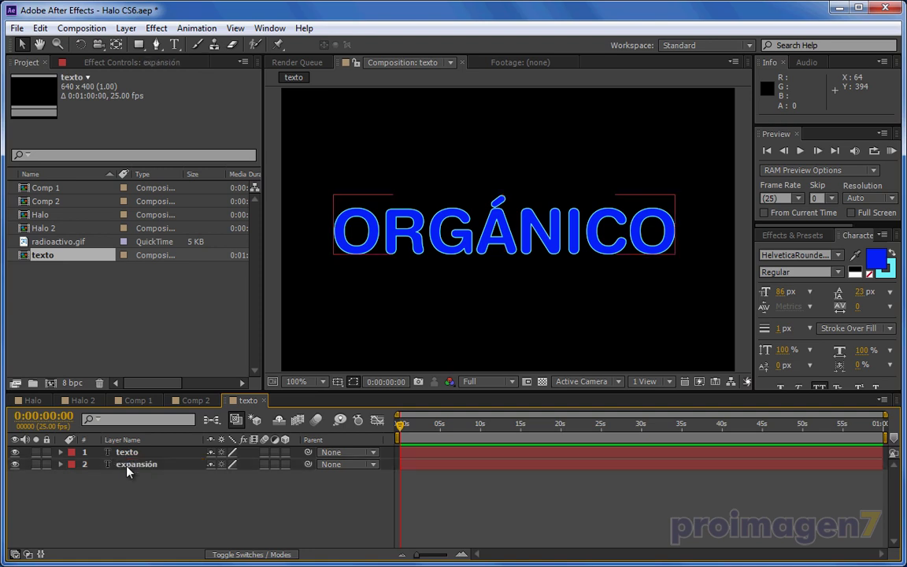
{"action": "left_click", "coordinate": [132, 465]}
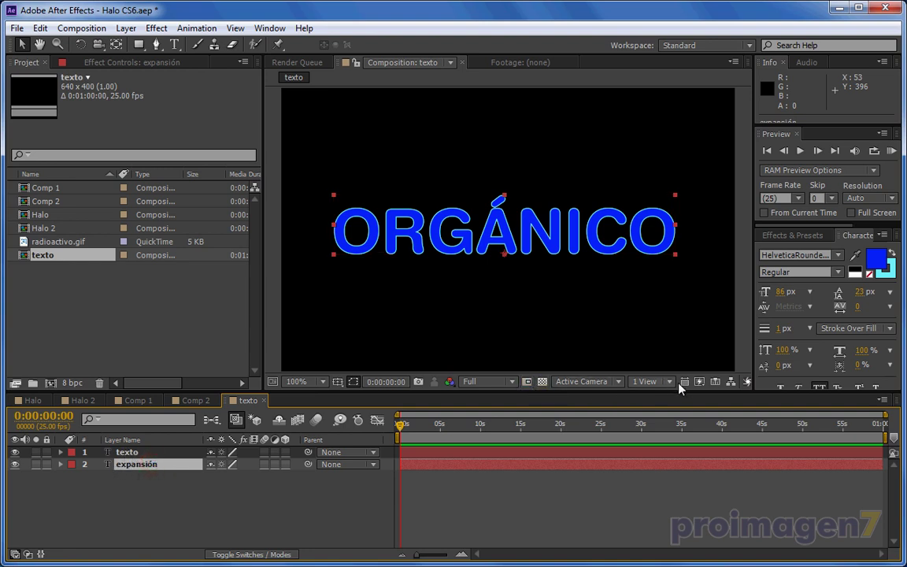
- Give the expansión layer's ORGÁNICO a 16 px cyan stroke
{"action": "left_click", "coordinate": [781, 330]}
{"action": "left_click_drag", "start_coordinate": [779, 329], "coordinate": [790, 329]}
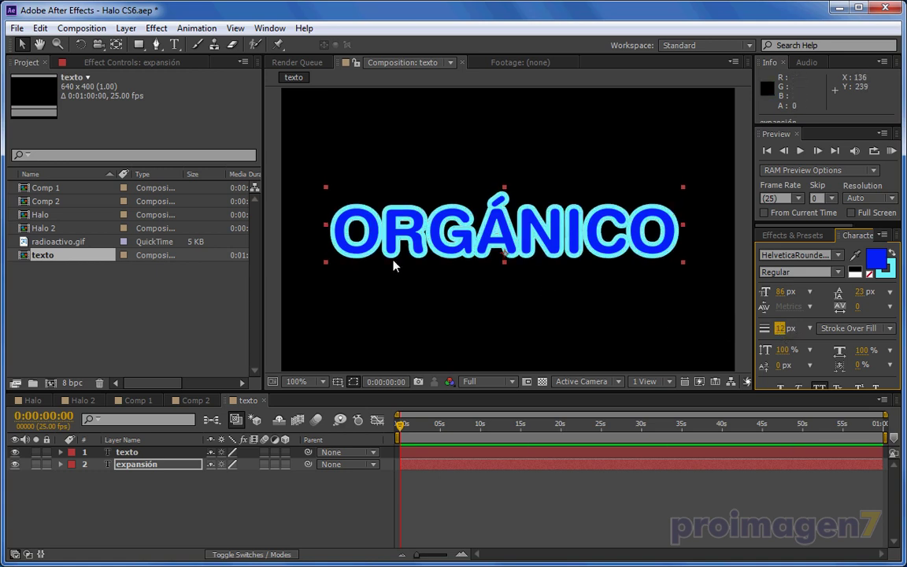
{"action": "left_click_drag", "start_coordinate": [781, 328], "coordinate": [786, 328]}
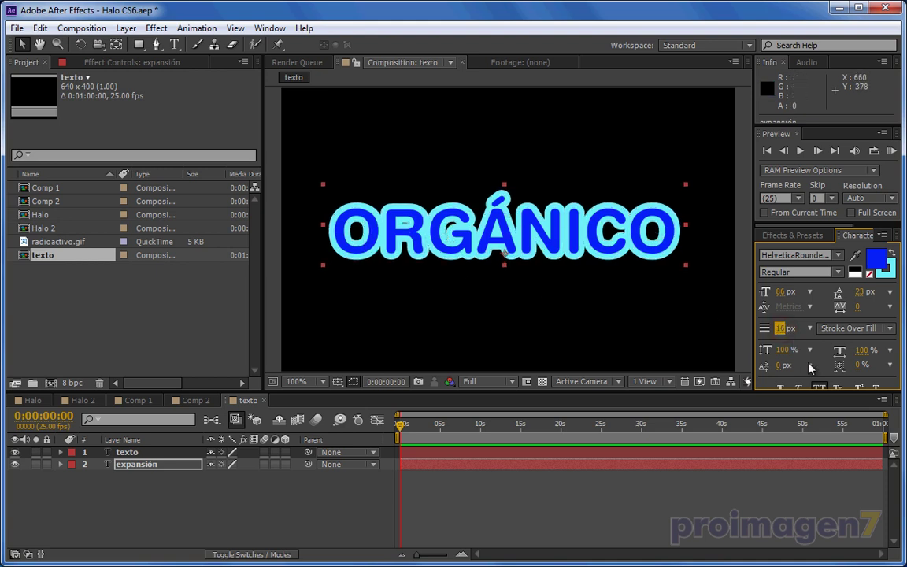
- Set tracking to 100 on both the expansión and texto layers
{"action": "mouse_move", "coordinate": [856, 312]}
{"action": "left_mouse_down"}
{"action": "mouse_move", "coordinate": [904, 312]}
{"action": "mouse_move", "coordinate": [862, 314]}
{"action": "left_mouse_up"}
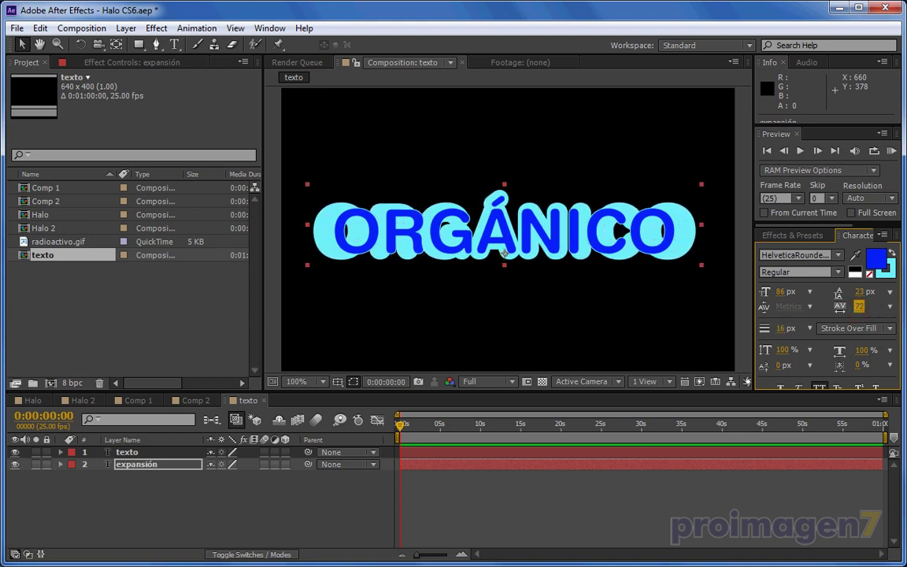
{"action": "type", "text": "100"}
{"action": "key", "text": "Return"}
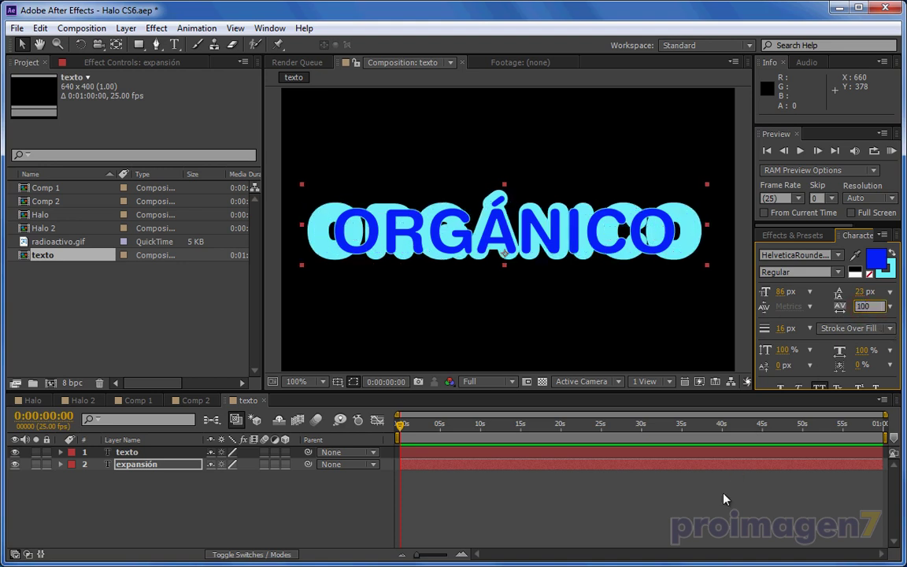
{"action": "left_click", "coordinate": [126, 452]}
{"action": "left_click", "coordinate": [857, 306]}
{"action": "type", "text": "100"}
{"action": "key", "text": "Return"}
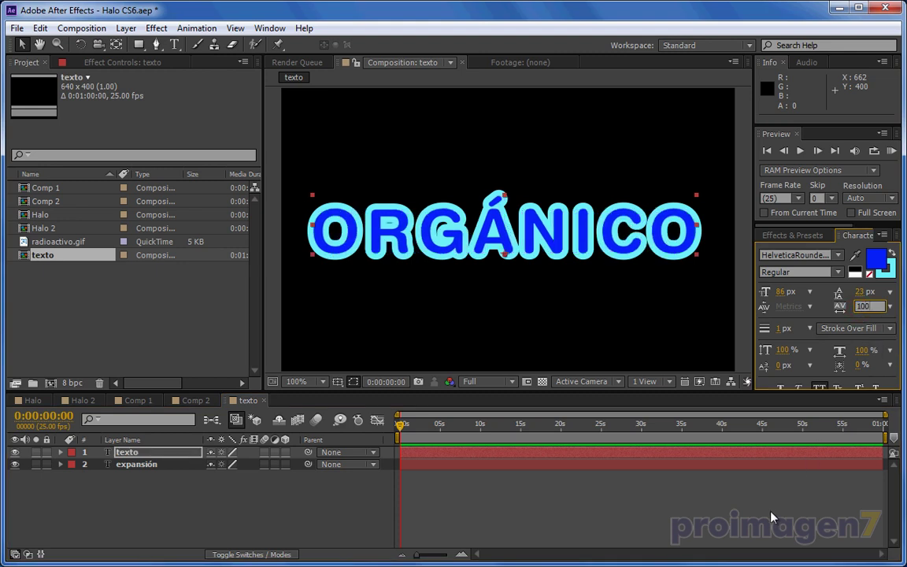
{"action": "left_click", "coordinate": [769, 517]}
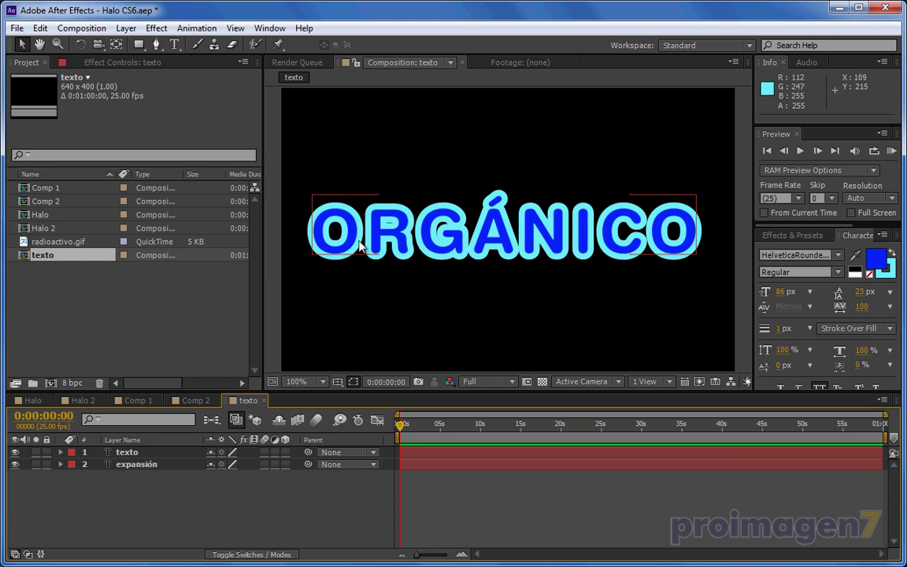
{"action": "left_click", "coordinate": [14, 453]}
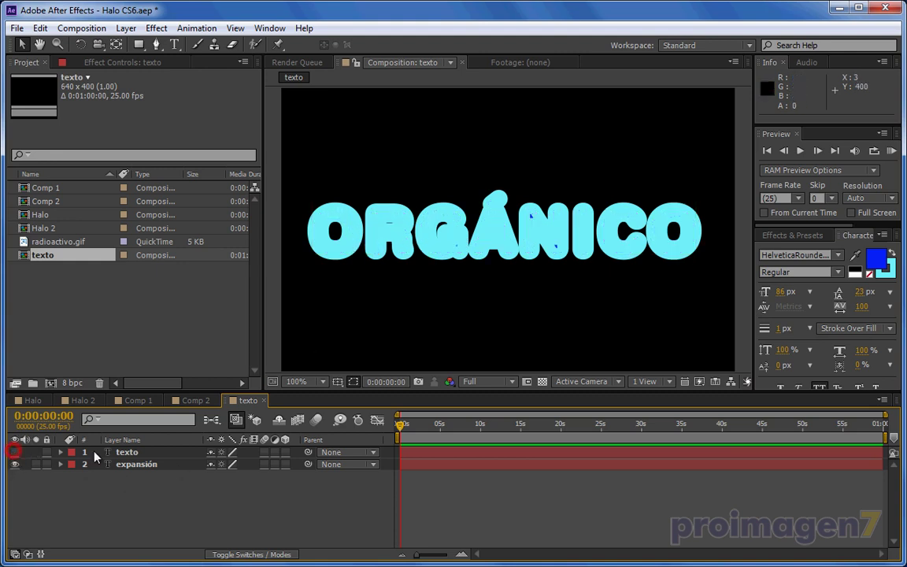
{"action": "left_click", "coordinate": [136, 464]}
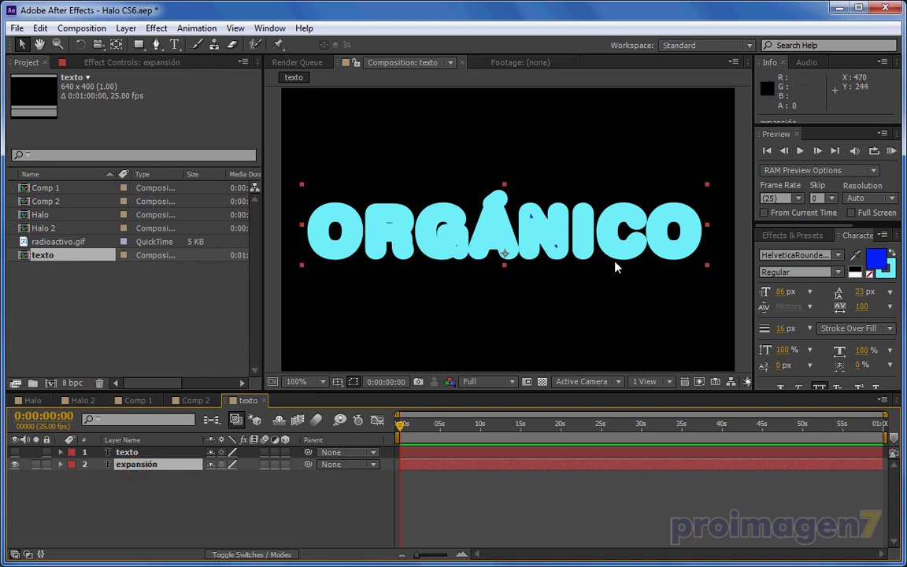
{"action": "left_click", "coordinate": [14, 452]}
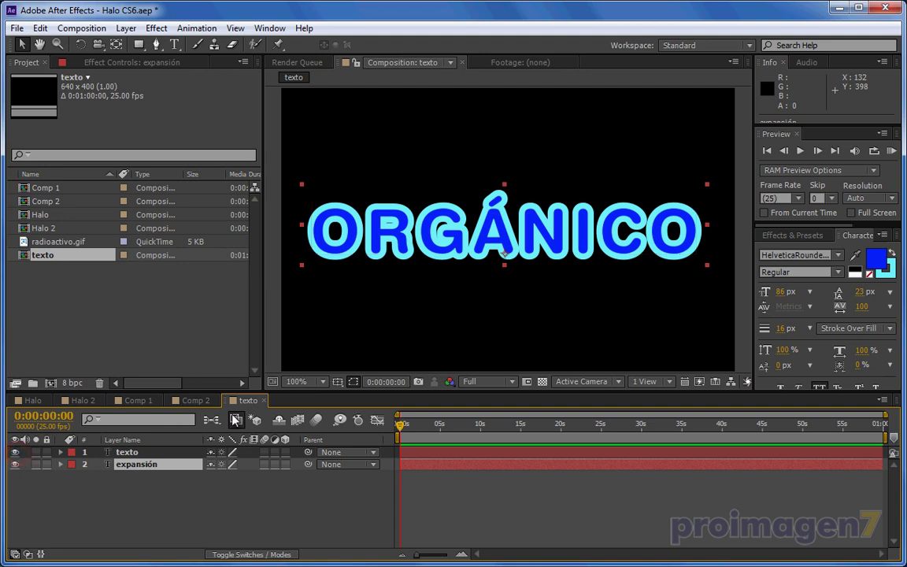
{"action": "left_click", "coordinate": [14, 464]}
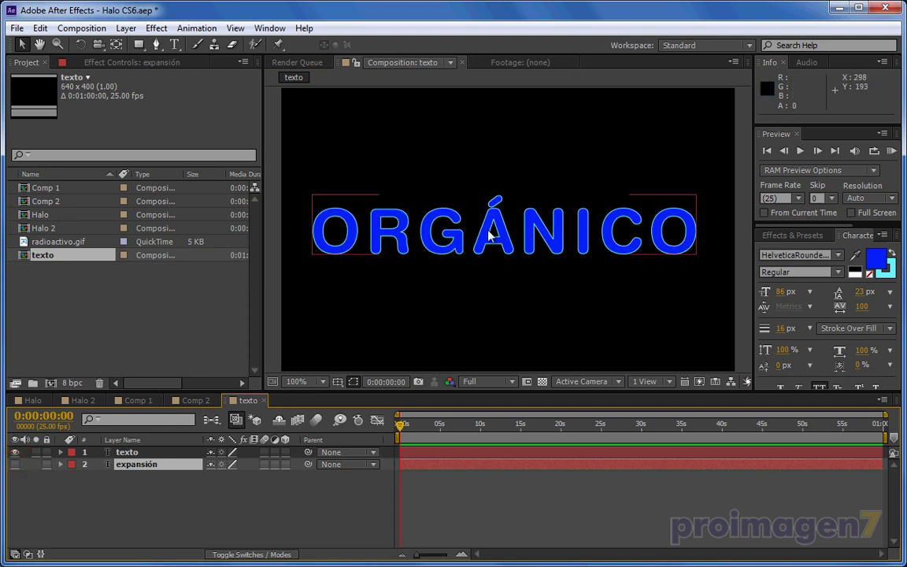
{"action": "left_click", "coordinate": [15, 452]}
{"action": "left_click", "coordinate": [15, 464]}
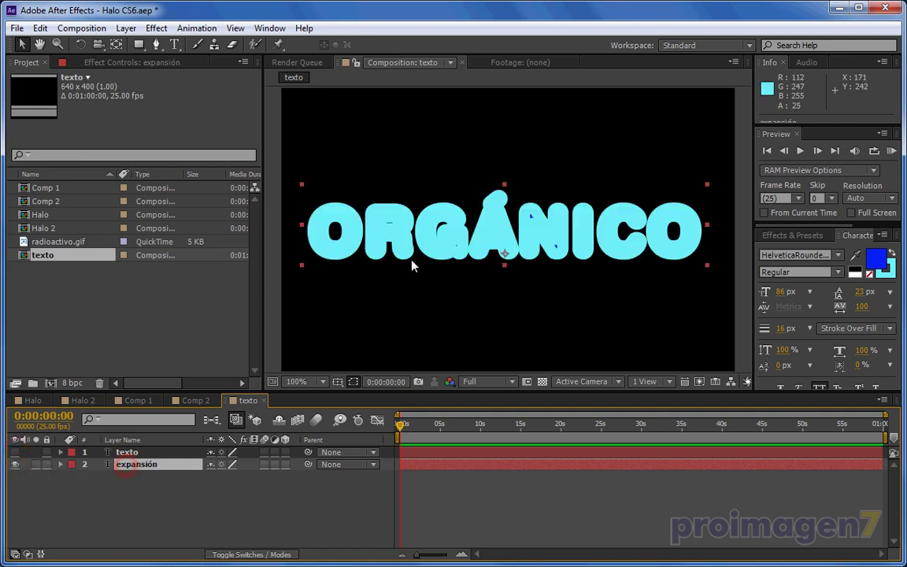
{"action": "left_click", "coordinate": [15, 452]}
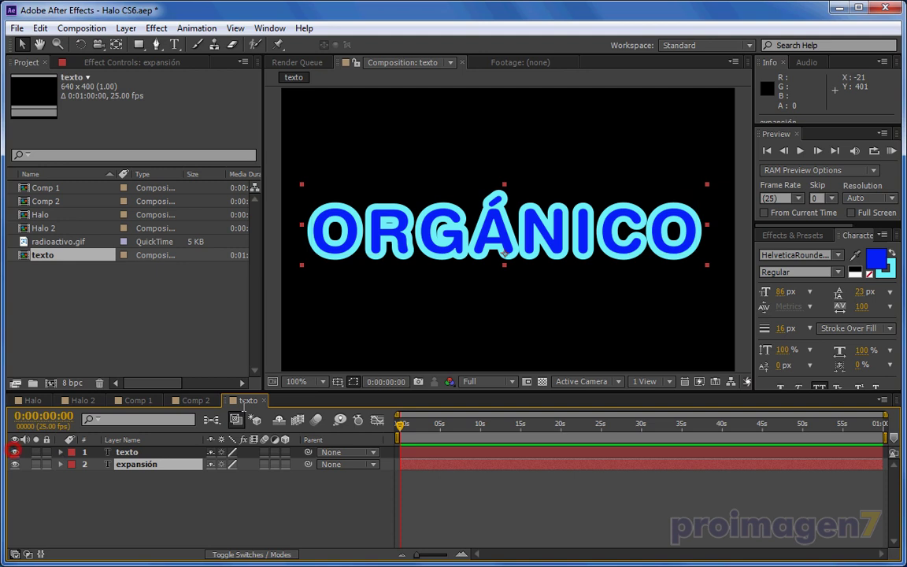
{"action": "left_click", "coordinate": [150, 470]}
- Apply Stylize > Roughen Edges to expansión with Border set to 9.30
{"action": "left_click", "coordinate": [158, 29]}
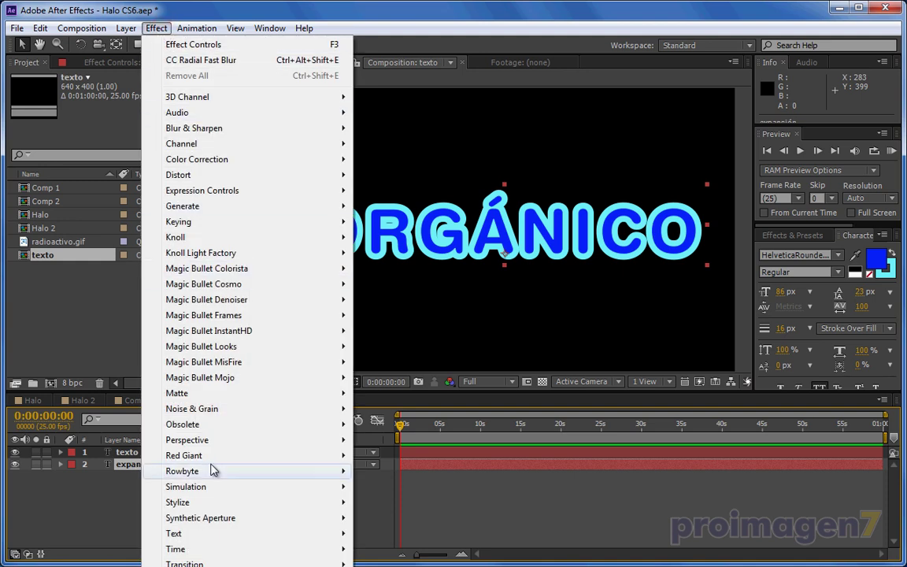
{"action": "mouse_move", "coordinate": [208, 518]}
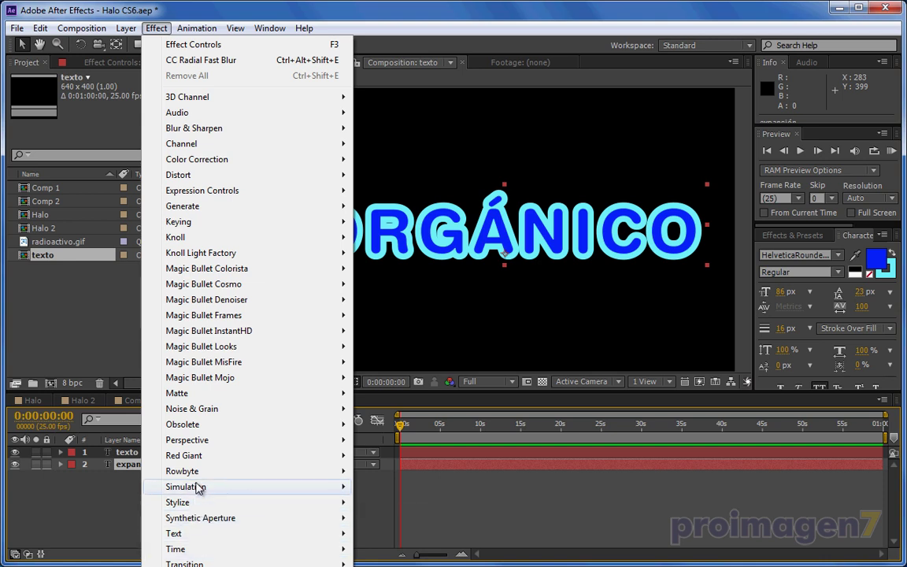
{"action": "mouse_move", "coordinate": [189, 502]}
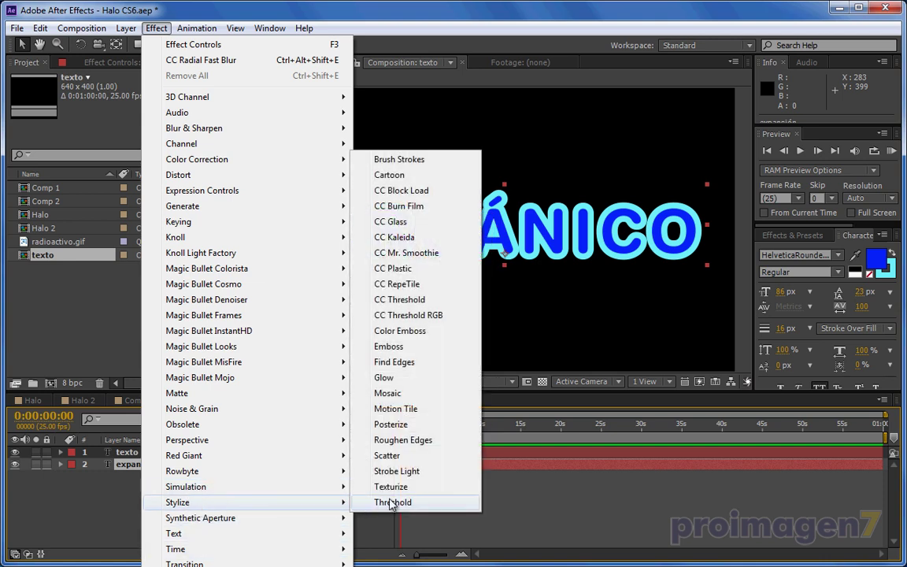
{"action": "left_click", "coordinate": [393, 442]}
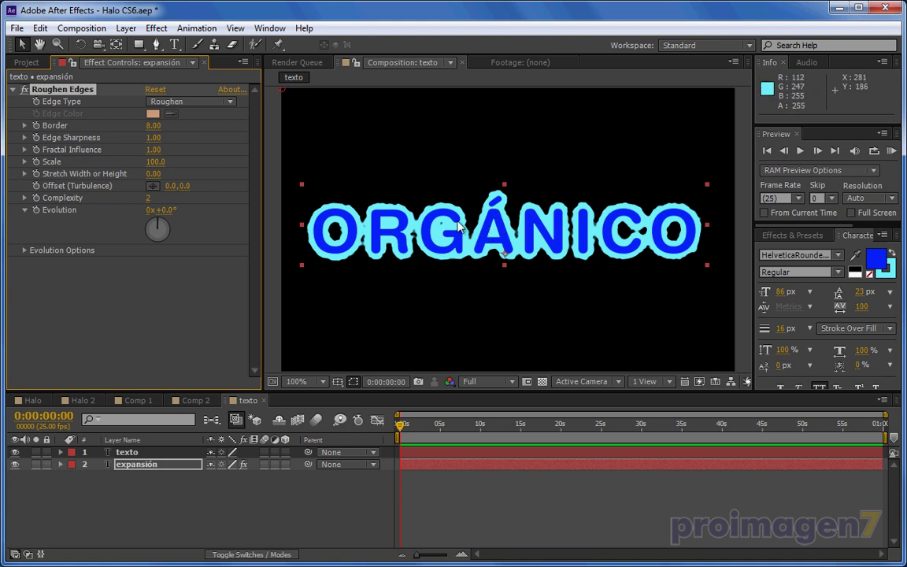
{"action": "mouse_move", "coordinate": [150, 126]}
{"action": "left_mouse_down"}
{"action": "mouse_move", "coordinate": [197, 130]}
{"action": "mouse_move", "coordinate": [115, 139]}
{"action": "mouse_move", "coordinate": [134, 138]}
{"action": "left_mouse_up"}
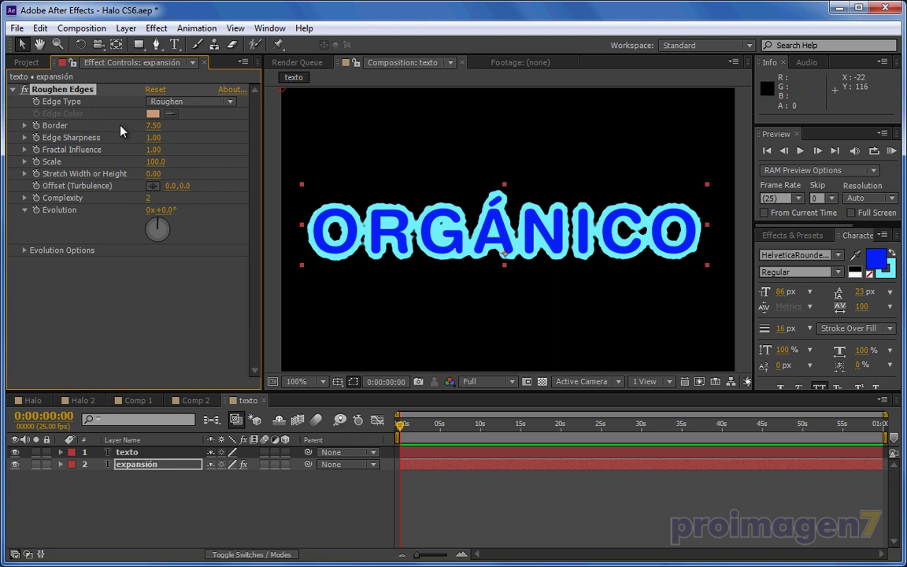
{"action": "left_click_drag", "start_coordinate": [152, 130], "coordinate": [161, 122]}
- Try the Spiky and Rusty edge types, then settle on Cut
{"action": "left_click", "coordinate": [218, 103]}
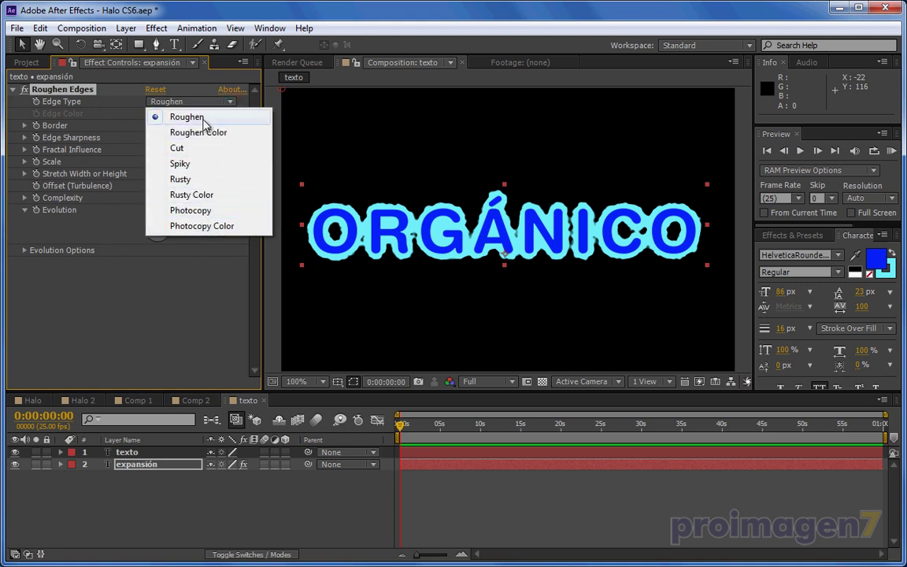
{"action": "left_click", "coordinate": [189, 148]}
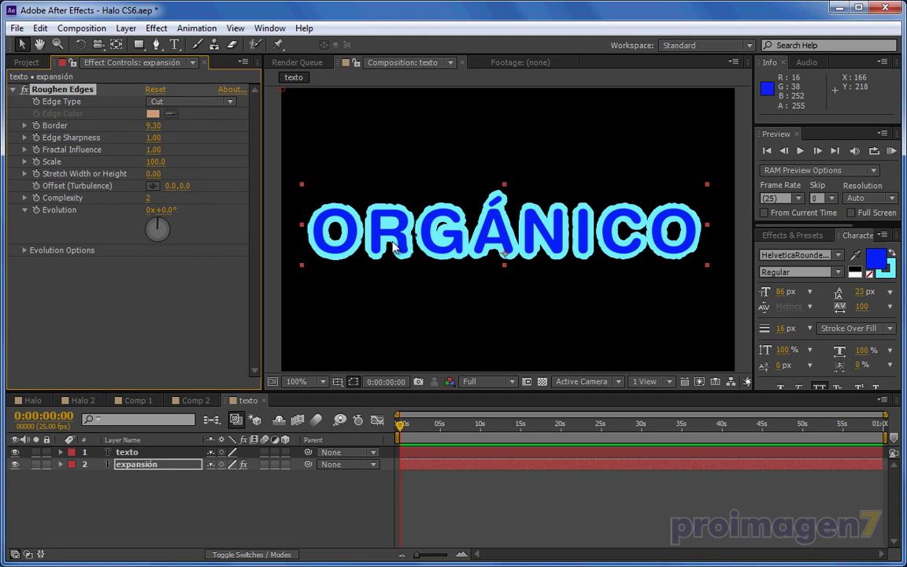
{"action": "left_click", "coordinate": [204, 101]}
{"action": "left_click", "coordinate": [185, 166]}
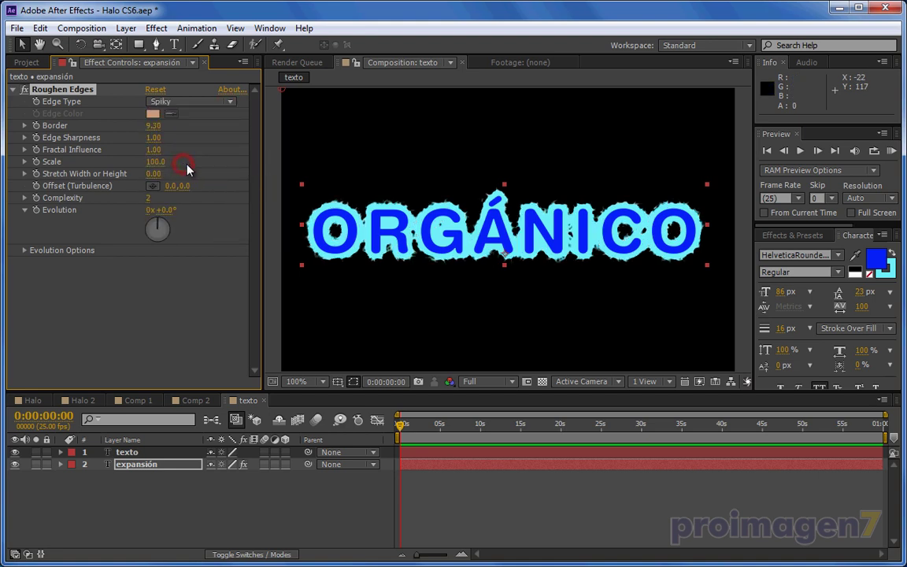
{"action": "left_click", "coordinate": [229, 103]}
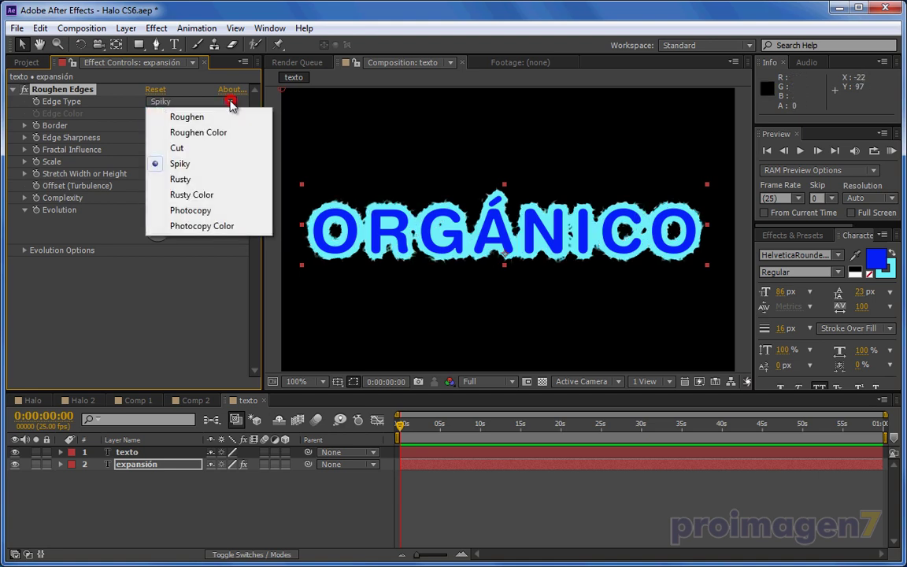
{"action": "left_click", "coordinate": [183, 179]}
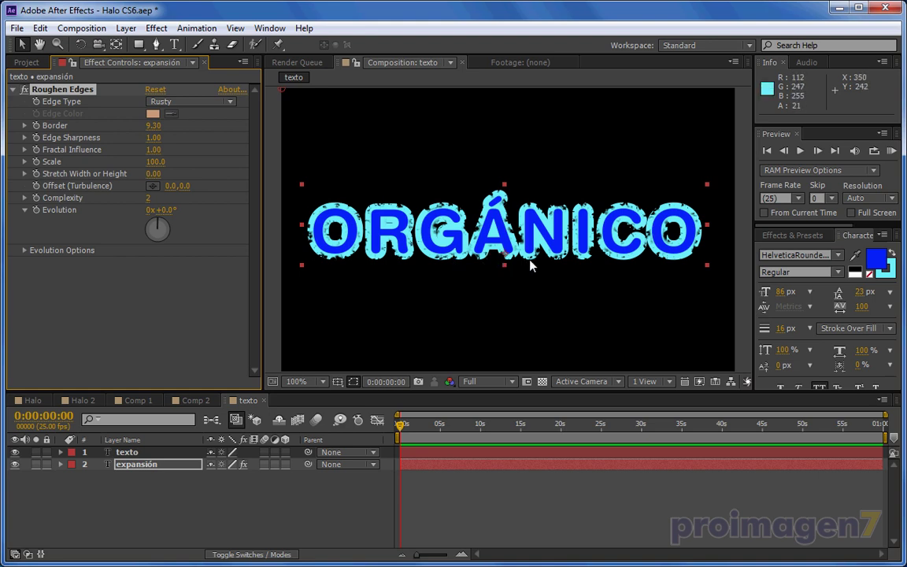
{"action": "left_click", "coordinate": [230, 102]}
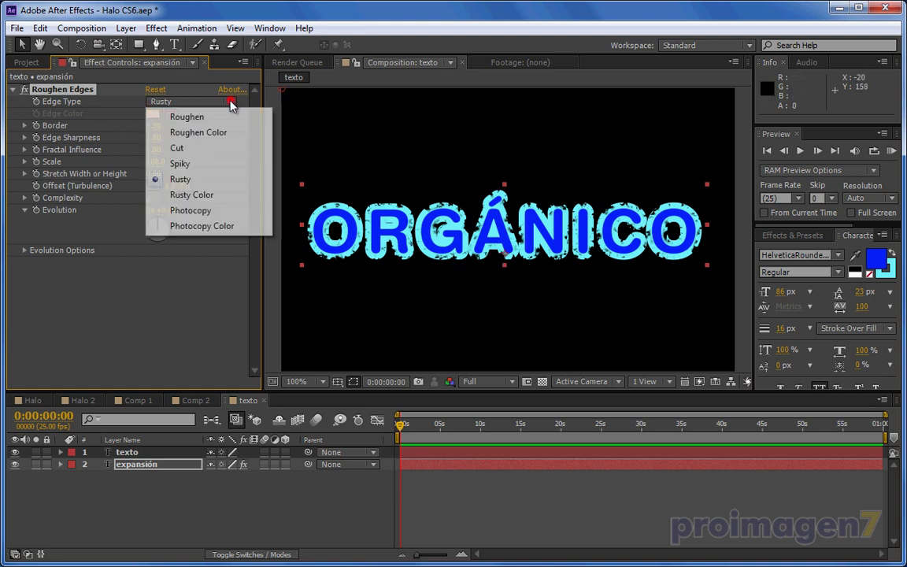
{"action": "left_click", "coordinate": [188, 150]}
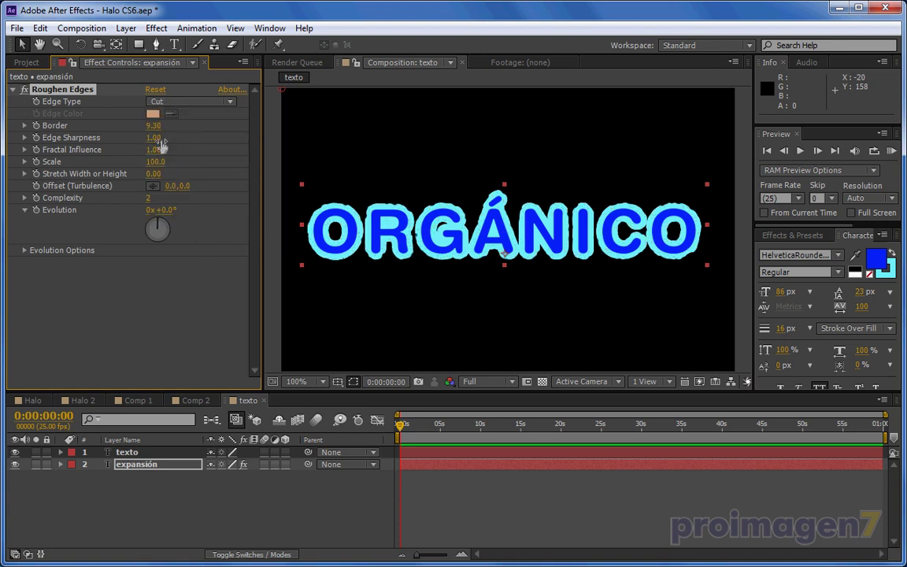
- Raise Roughen Edges Border to 34.50 and toggle the blue text to check the edge
{"action": "mouse_move", "coordinate": [153, 125]}
{"action": "left_mouse_down"}
{"action": "mouse_move", "coordinate": [282, 133]}
{"action": "mouse_move", "coordinate": [228, 136]}
{"action": "left_mouse_up"}
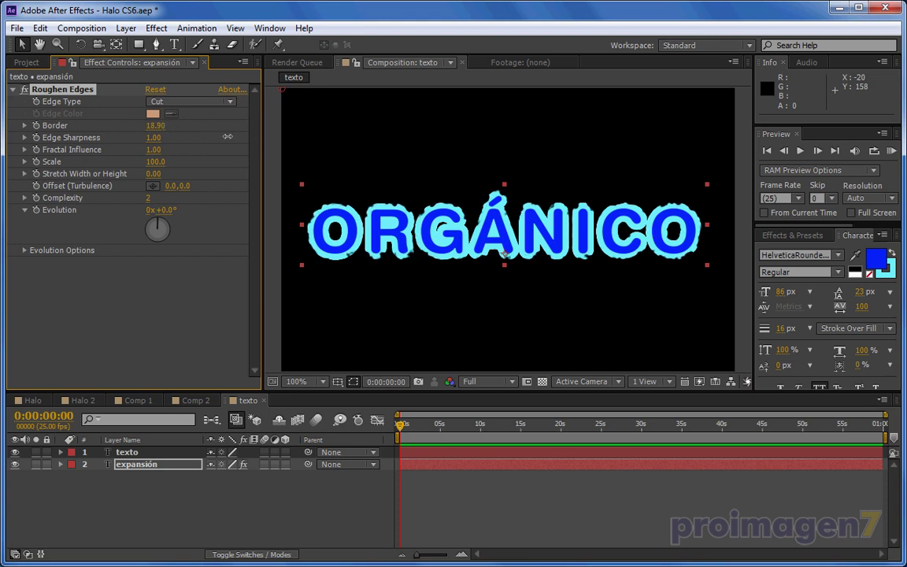
{"action": "left_click_drag", "start_coordinate": [503, 253], "coordinate": [342, 139]}
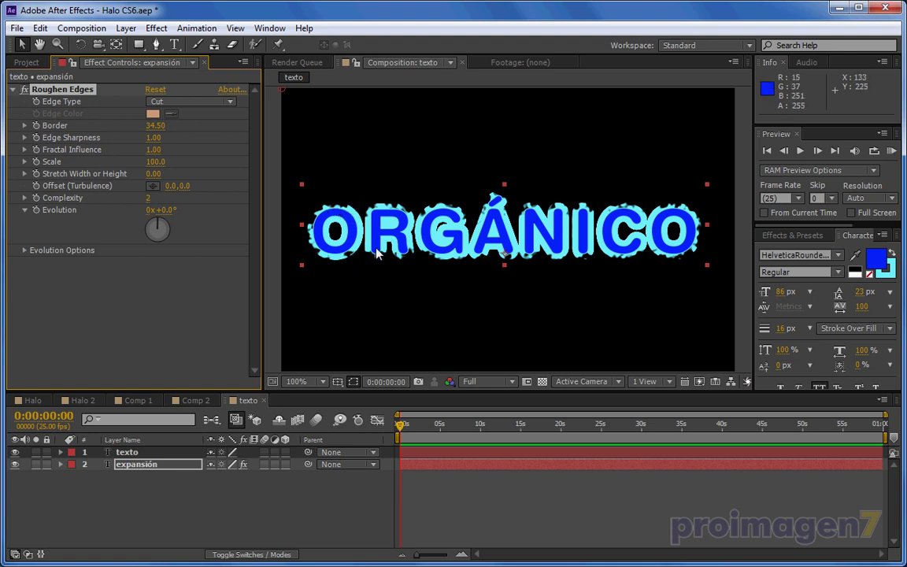
{"action": "left_click", "coordinate": [14, 455]}
{"action": "left_click", "coordinate": [14, 455]}
{"action": "left_click", "coordinate": [15, 453]}
{"action": "left_click", "coordinate": [14, 453]}
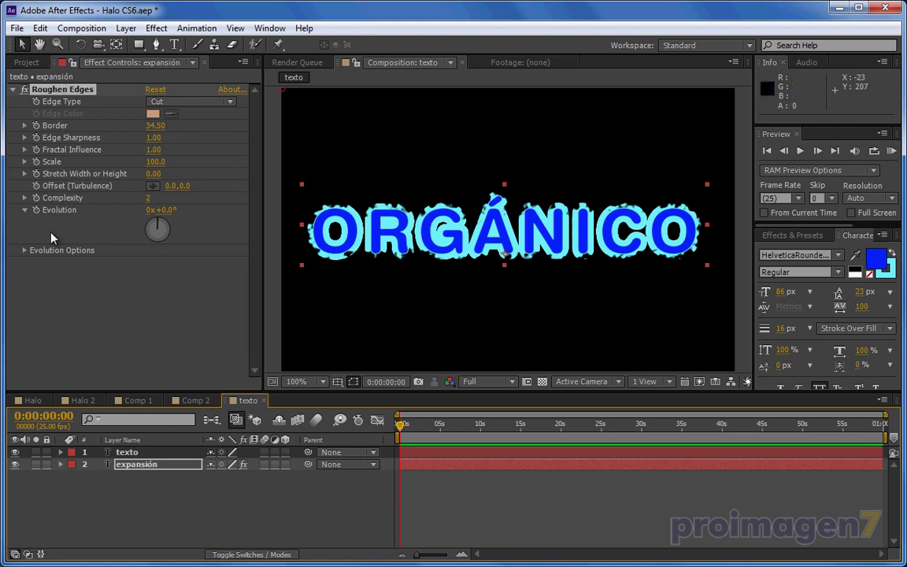
- Drive Roughen Edges Evolution with the expression time*400 and preview the animated edges
{"action": "left_click", "coordinate": [35, 210], "text": "alt"}
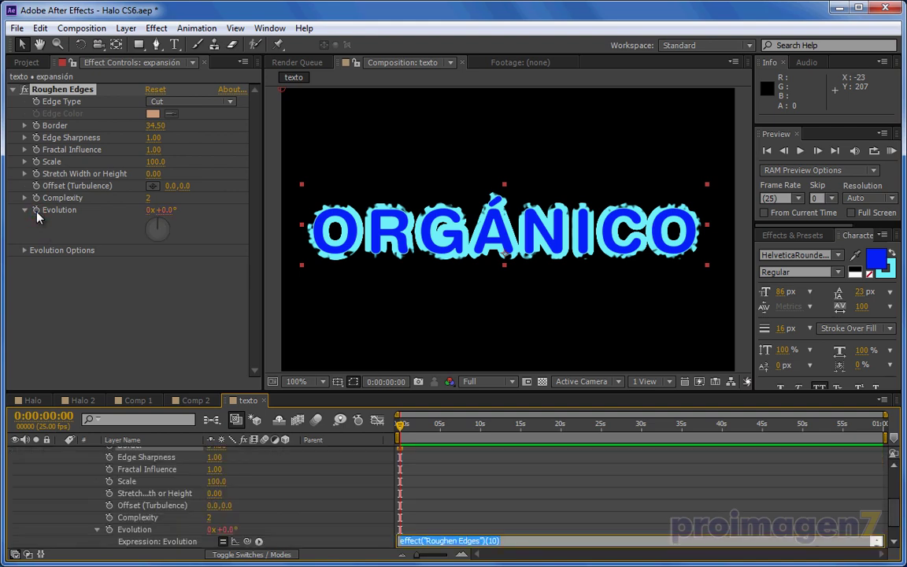
{"action": "type", "text": "time*400"}
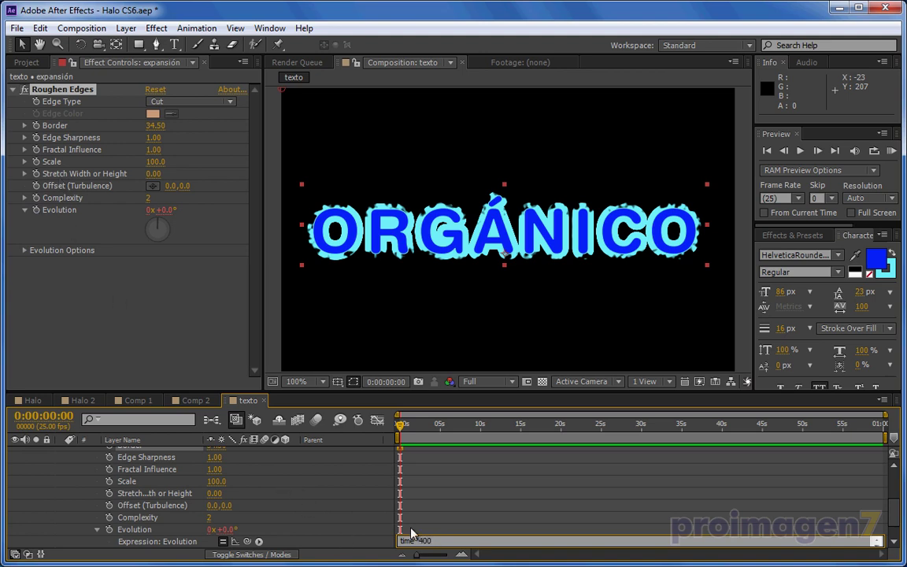
{"action": "left_click_drag", "start_coordinate": [400, 424], "coordinate": [431, 427]}
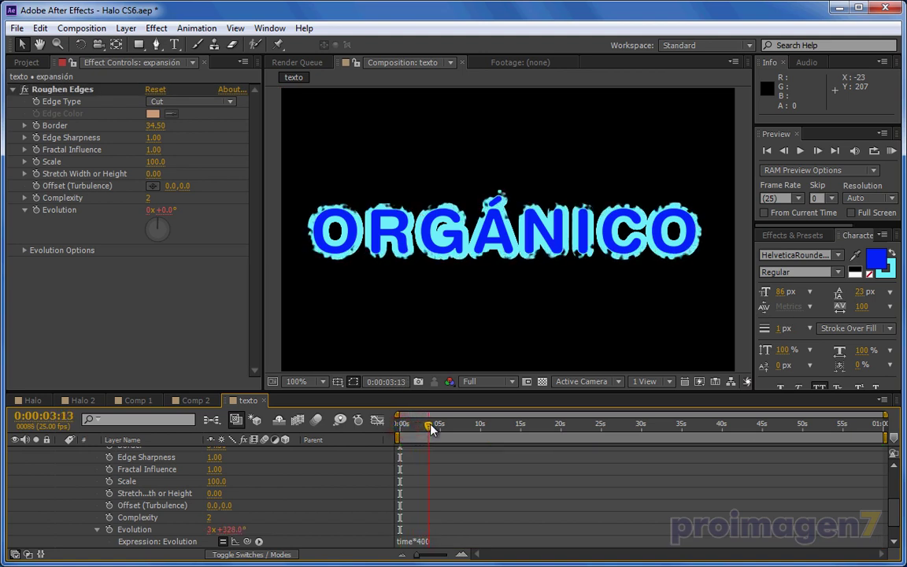
{"action": "key", "text": "KP_0"}
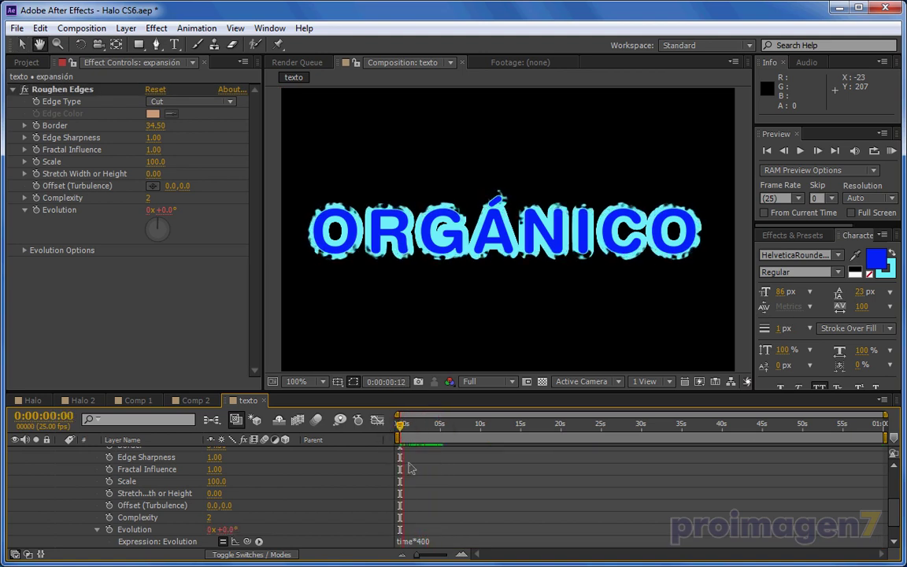
{"action": "key", "text": "space"}
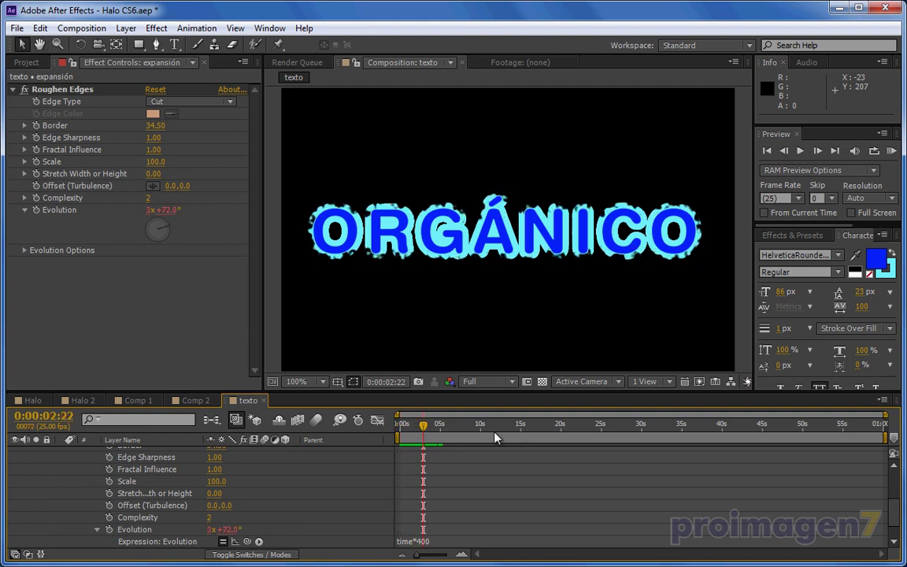
- End the work area near 10 seconds and trim the texto composition to it
{"action": "left_click", "coordinate": [90, 28]}
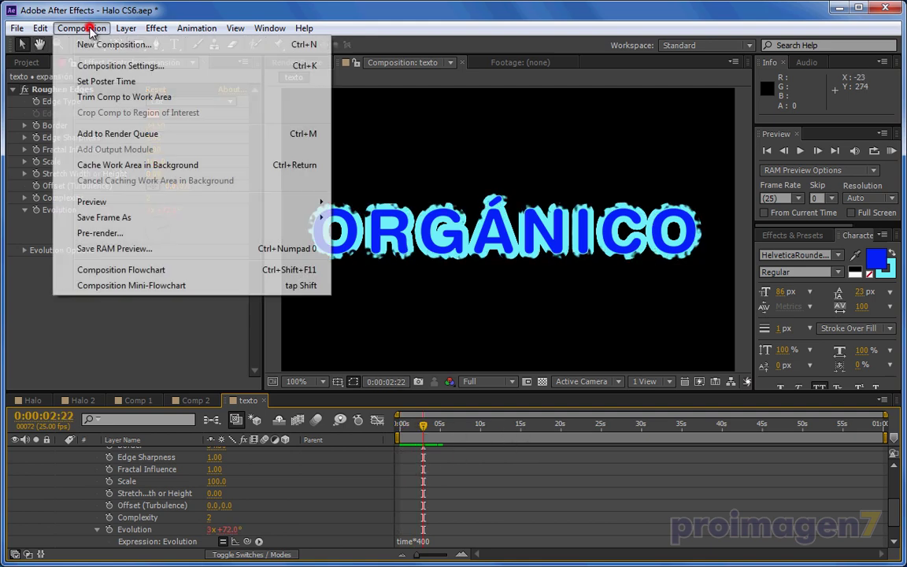
{"action": "left_click", "coordinate": [87, 28]}
{"action": "scroll", "coordinate": [790, 490], "scroll_direction": "up", "scroll_amount": 4}
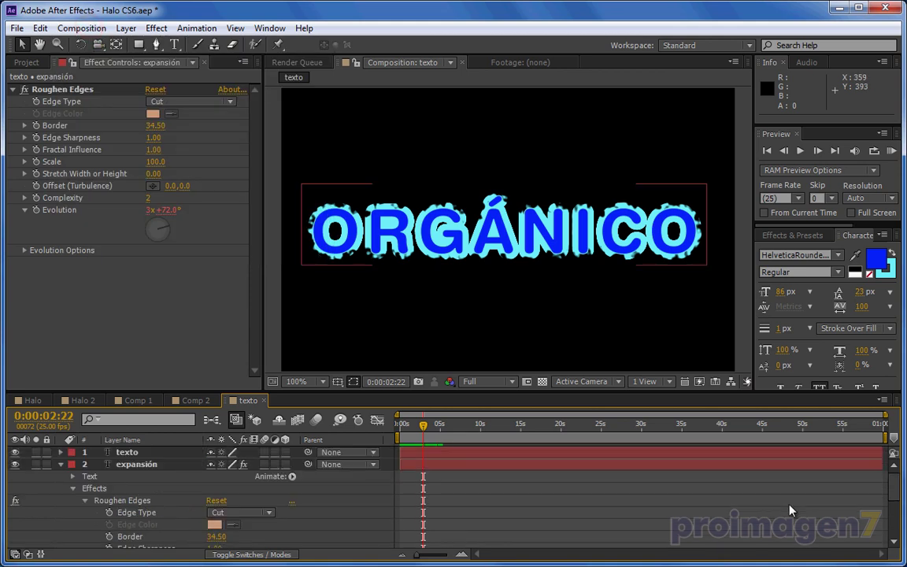
{"action": "left_click_drag", "start_coordinate": [881, 463], "coordinate": [442, 458]}
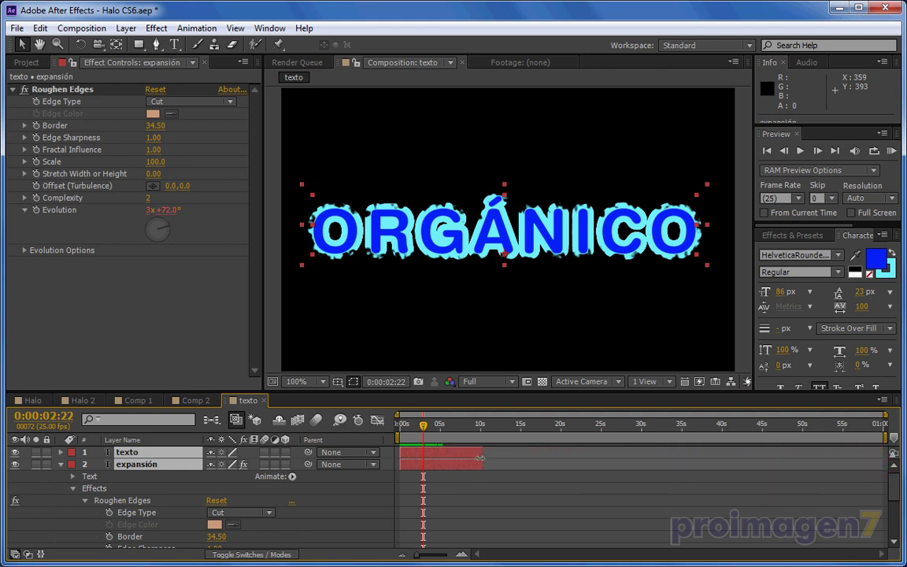
{"action": "left_click", "coordinate": [78, 28]}
{"action": "left_click", "coordinate": [69, 28]}
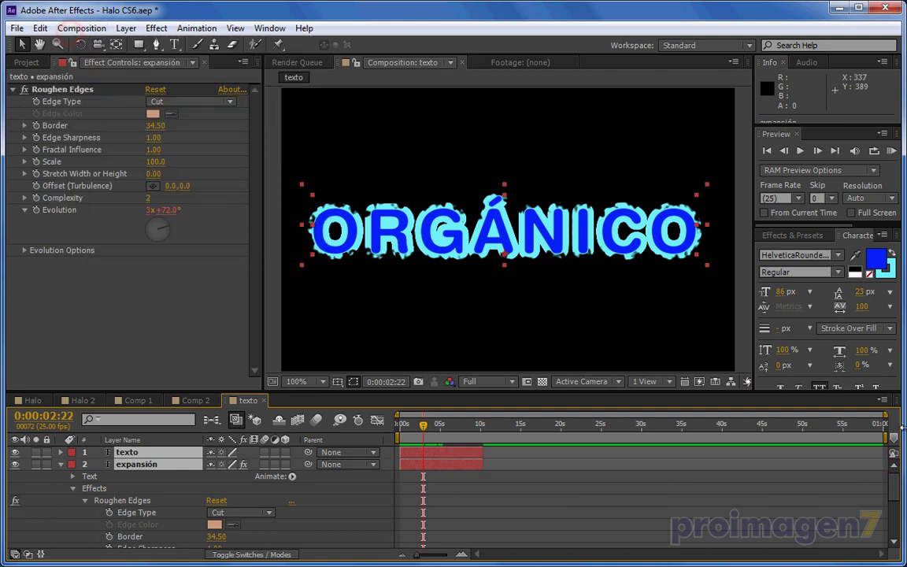
{"action": "left_click_drag", "start_coordinate": [886, 435], "coordinate": [486, 437]}
{"action": "right_click", "coordinate": [441, 437]}
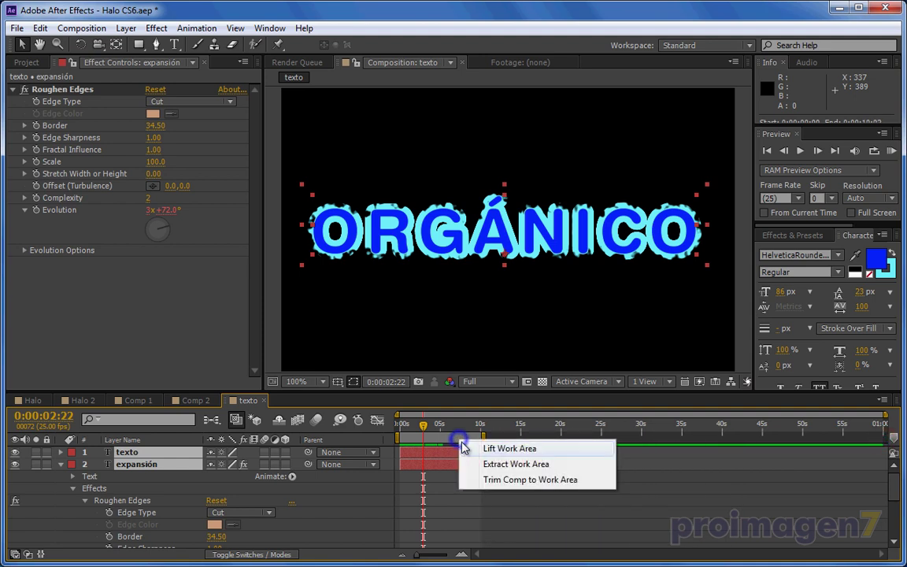
{"action": "left_click", "coordinate": [472, 431]}
{"action": "mouse_move", "coordinate": [476, 424]}
{"action": "left_mouse_down"}
{"action": "mouse_move", "coordinate": [573, 437]}
{"action": "mouse_move", "coordinate": [509, 438]}
{"action": "mouse_move", "coordinate": [550, 434]}
{"action": "left_mouse_up"}
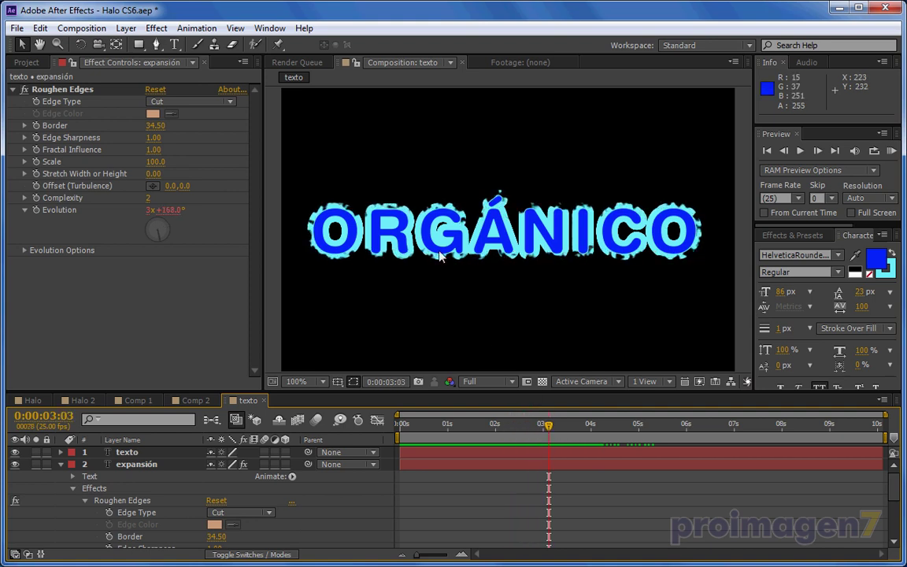
- Lower Roughen Edges Scale to 85.0, keeping Stretch Width or Height at 0
{"action": "left_click_drag", "start_coordinate": [470, 426], "coordinate": [439, 429]}
{"action": "key", "text": "space"}
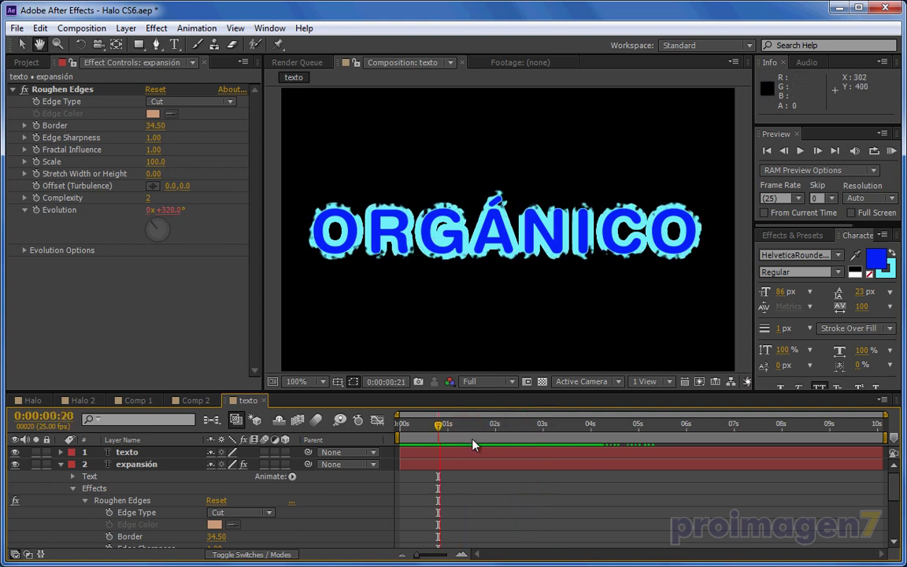
{"action": "left_click_drag", "start_coordinate": [478, 425], "coordinate": [496, 428]}
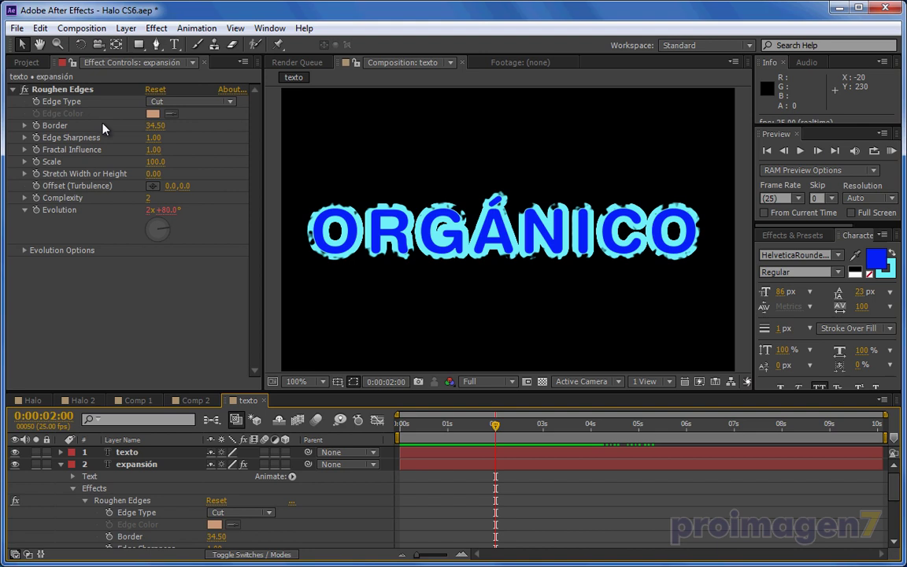
{"action": "mouse_move", "coordinate": [153, 161]}
{"action": "left_mouse_down"}
{"action": "mouse_move", "coordinate": [110, 163]}
{"action": "mouse_move", "coordinate": [178, 167]}
{"action": "mouse_move", "coordinate": [145, 168]}
{"action": "left_mouse_up"}
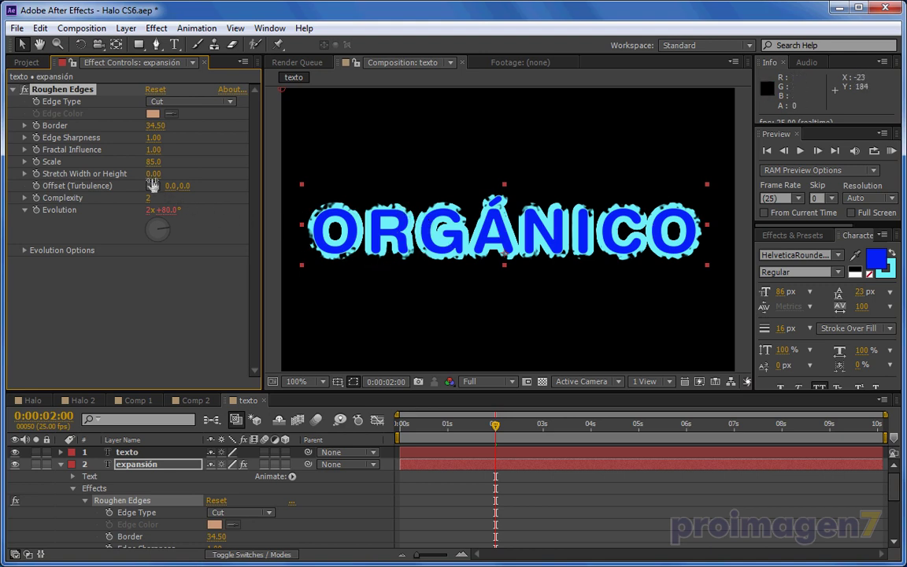
{"action": "mouse_move", "coordinate": [154, 173]}
{"action": "left_mouse_down"}
{"action": "mouse_move", "coordinate": [196, 183]}
{"action": "mouse_move", "coordinate": [123, 187]}
{"action": "mouse_move", "coordinate": [181, 189]}
{"action": "left_mouse_up"}
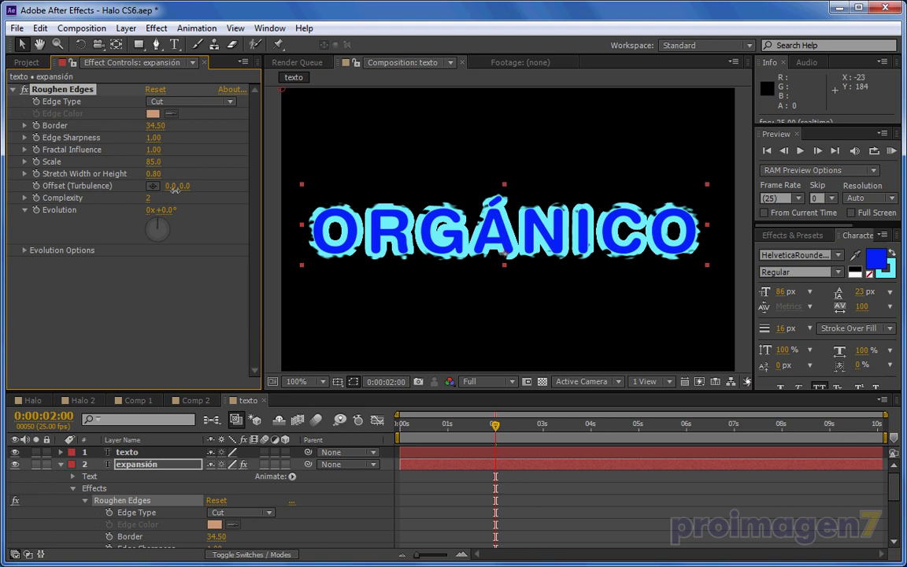
{"action": "left_click", "coordinate": [157, 173]}
{"action": "type", "text": "0"}
{"action": "left_click", "coordinate": [196, 171]}
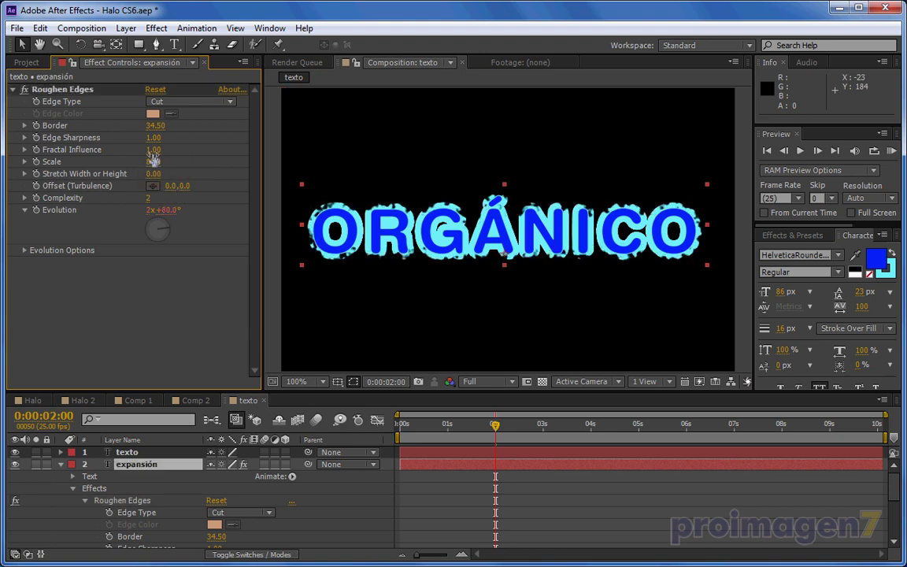
- Keep Fractal Influence 1.00, raise Edge Sharpness to 0.88 and set Complexity to 1
{"action": "left_click_drag", "start_coordinate": [150, 150], "coordinate": [83, 151]}
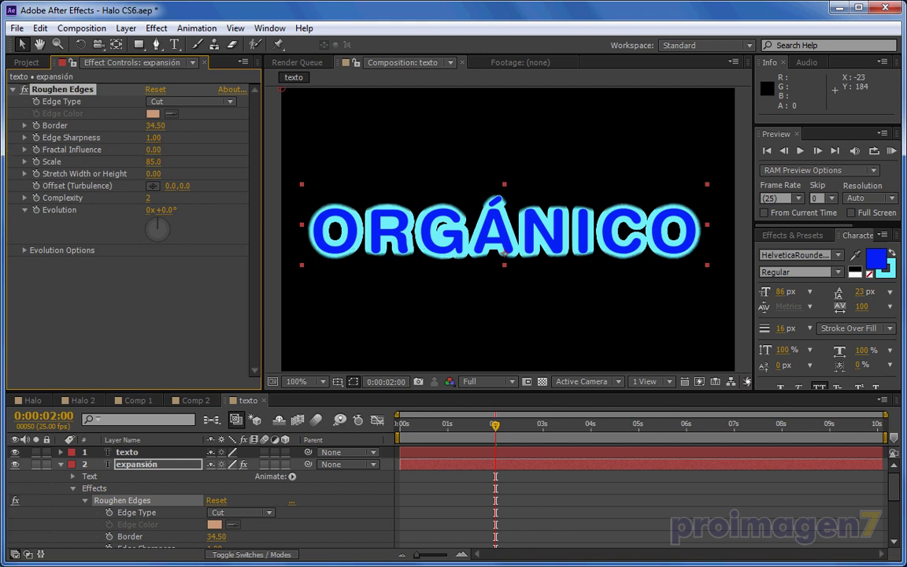
{"action": "left_click_drag", "start_coordinate": [153, 149], "coordinate": [145, 155]}
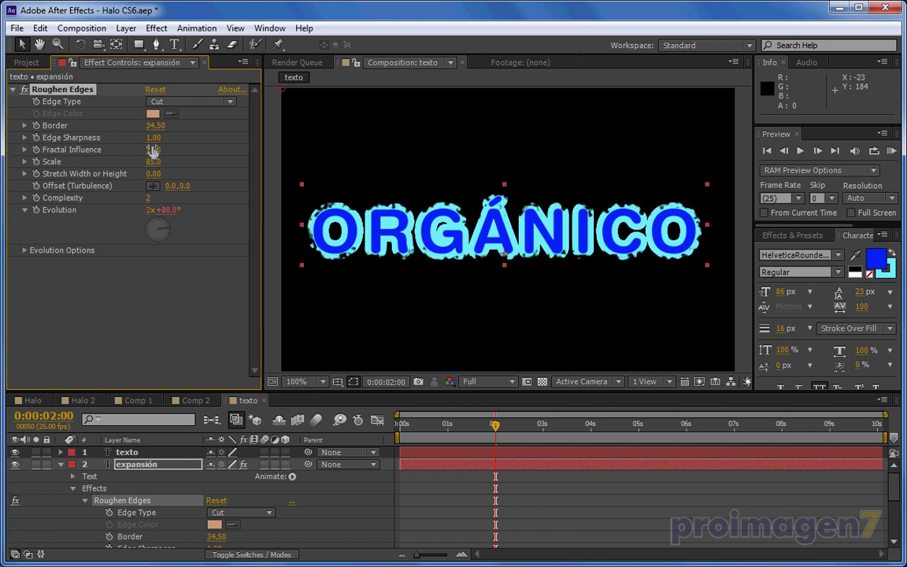
{"action": "left_click", "coordinate": [27, 137]}
{"action": "left_click_drag", "start_coordinate": [37, 138], "coordinate": [100, 148]}
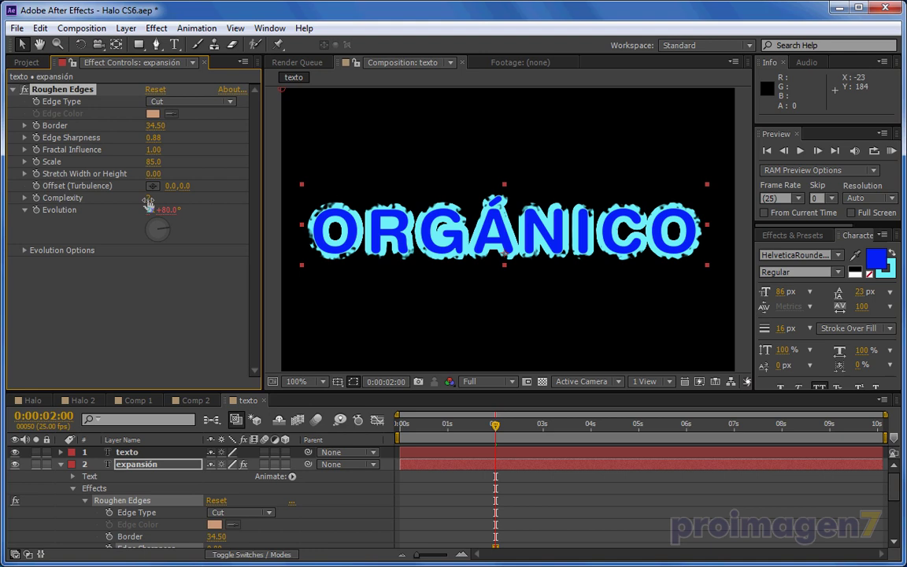
{"action": "mouse_move", "coordinate": [147, 199]}
{"action": "left_mouse_down"}
{"action": "mouse_move", "coordinate": [118, 199]}
{"action": "mouse_move", "coordinate": [126, 202]}
{"action": "left_mouse_up"}
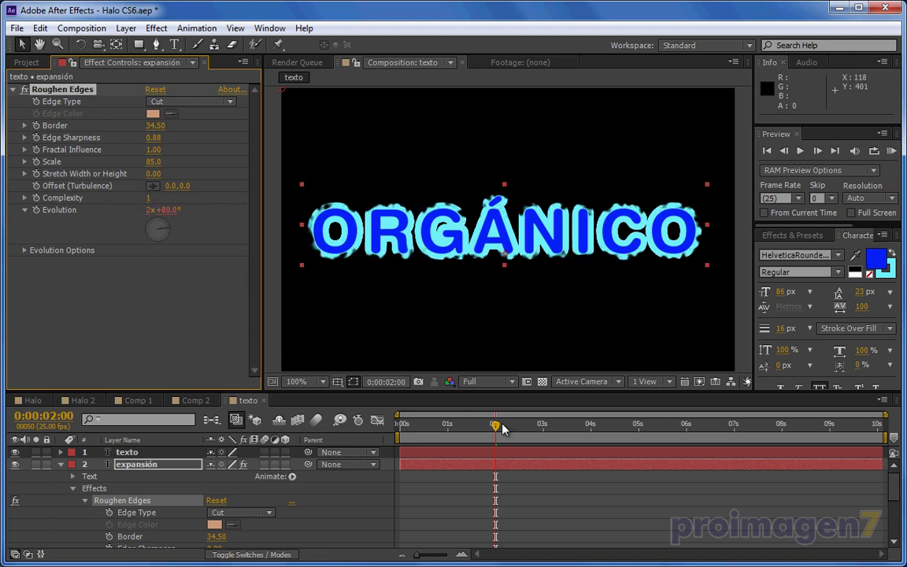
{"action": "mouse_move", "coordinate": [496, 429]}
{"action": "left_mouse_down"}
{"action": "mouse_move", "coordinate": [510, 441]}
{"action": "mouse_move", "coordinate": [449, 441]}
{"action": "left_mouse_up"}
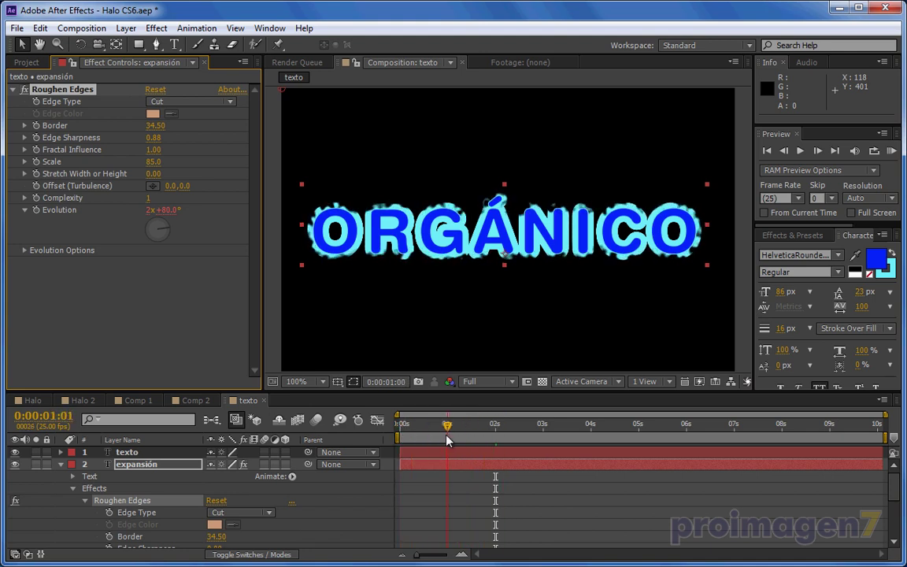
- Switch Roughen Edges to the Roughen edge type and lower Border to about 16.60
{"action": "left_click", "coordinate": [229, 102]}
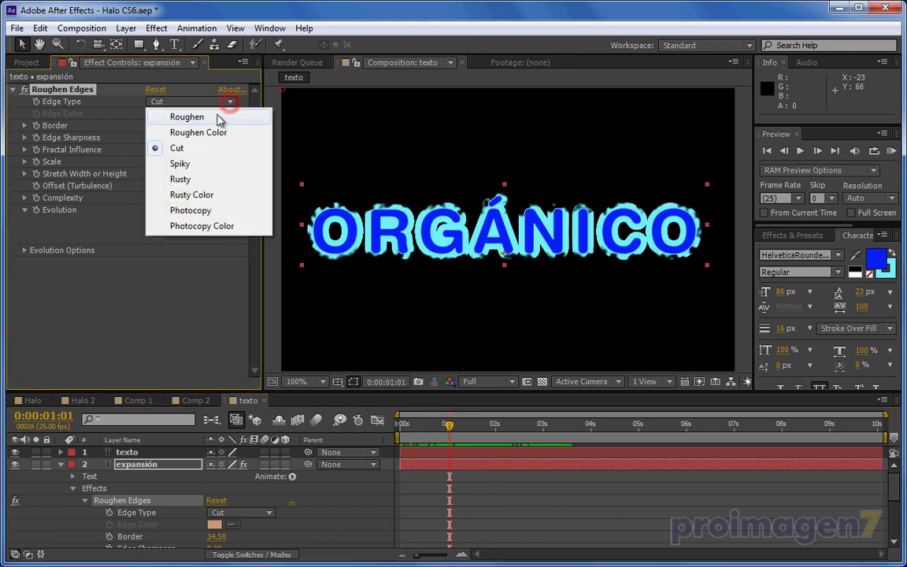
{"action": "left_click", "coordinate": [211, 118]}
{"action": "left_click_drag", "start_coordinate": [448, 431], "coordinate": [462, 431]}
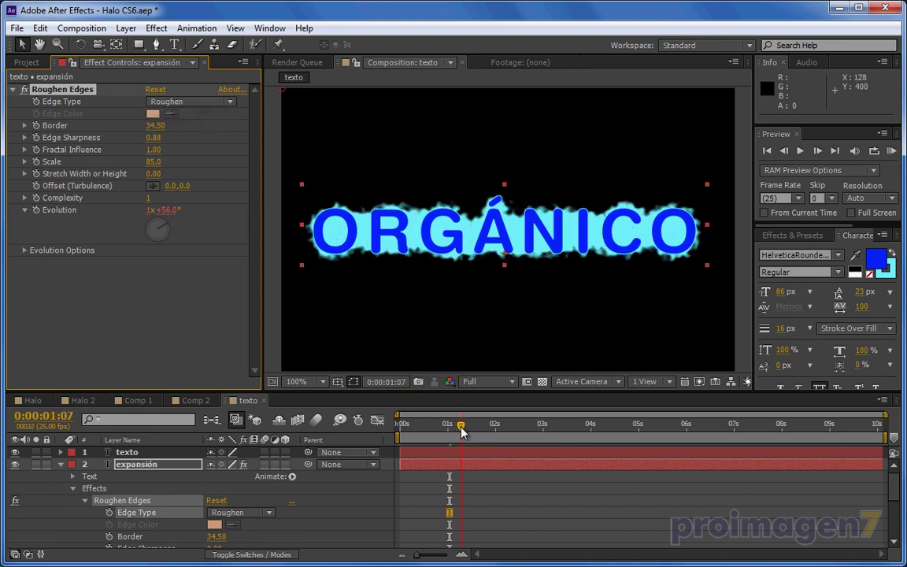
{"action": "left_click_drag", "start_coordinate": [155, 125], "coordinate": [29, 133]}
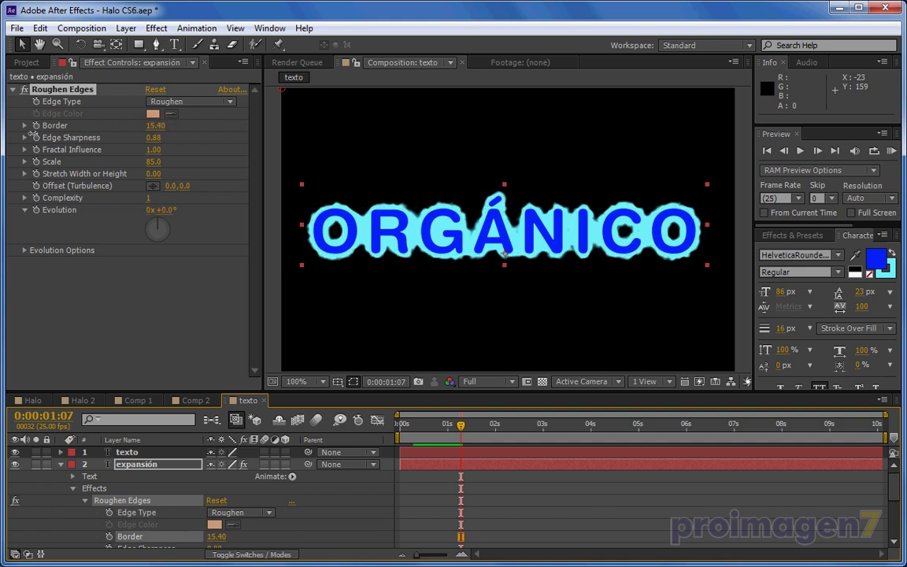
{"action": "mouse_move", "coordinate": [423, 435]}
{"action": "left_mouse_down"}
{"action": "mouse_move", "coordinate": [518, 431]}
{"action": "mouse_move", "coordinate": [429, 431]}
{"action": "mouse_move", "coordinate": [474, 449]}
{"action": "mouse_move", "coordinate": [431, 449]}
{"action": "mouse_move", "coordinate": [400, 402]}
{"action": "left_mouse_up"}
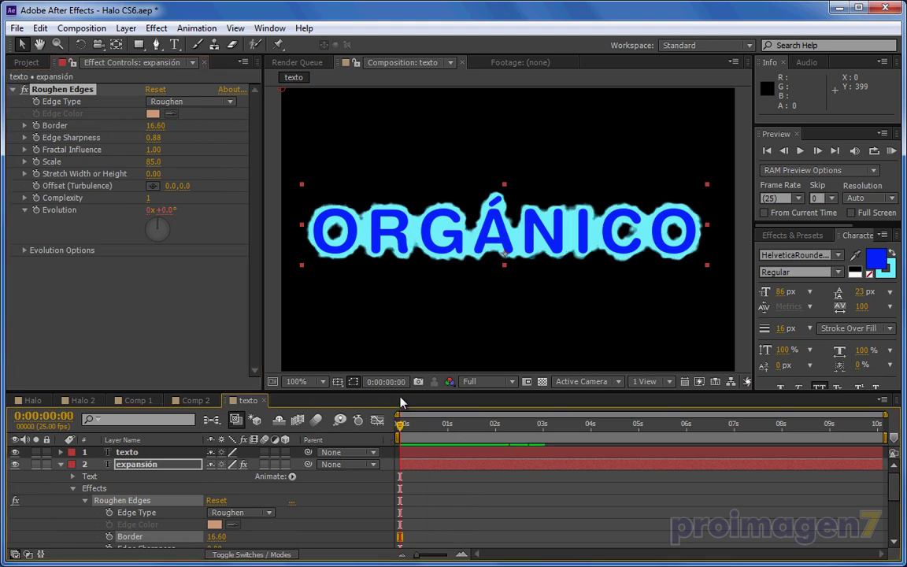
{"action": "left_click", "coordinate": [29, 400]}
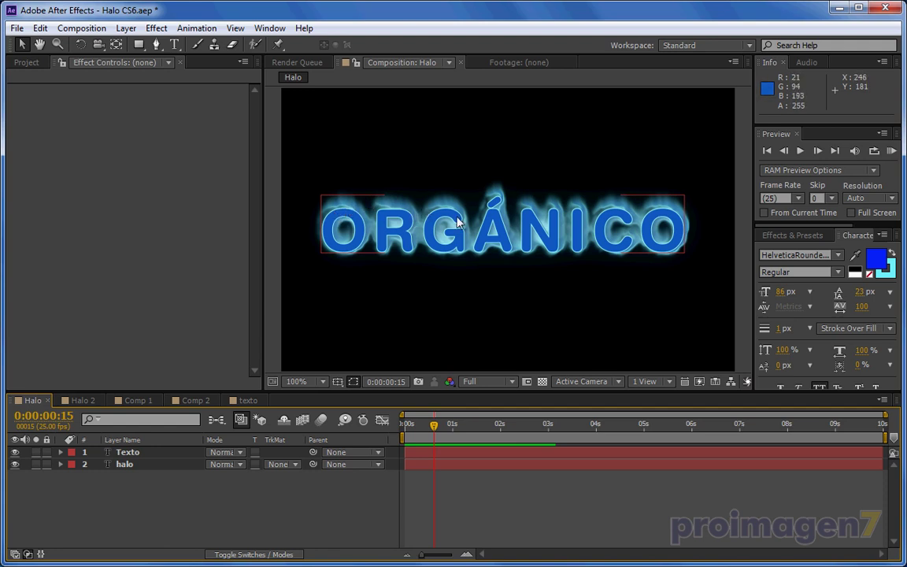
{"action": "left_click", "coordinate": [439, 425]}
{"action": "mouse_move", "coordinate": [441, 424]}
{"action": "left_mouse_down"}
{"action": "mouse_move", "coordinate": [400, 425]}
{"action": "mouse_move", "coordinate": [454, 426]}
{"action": "left_mouse_up"}
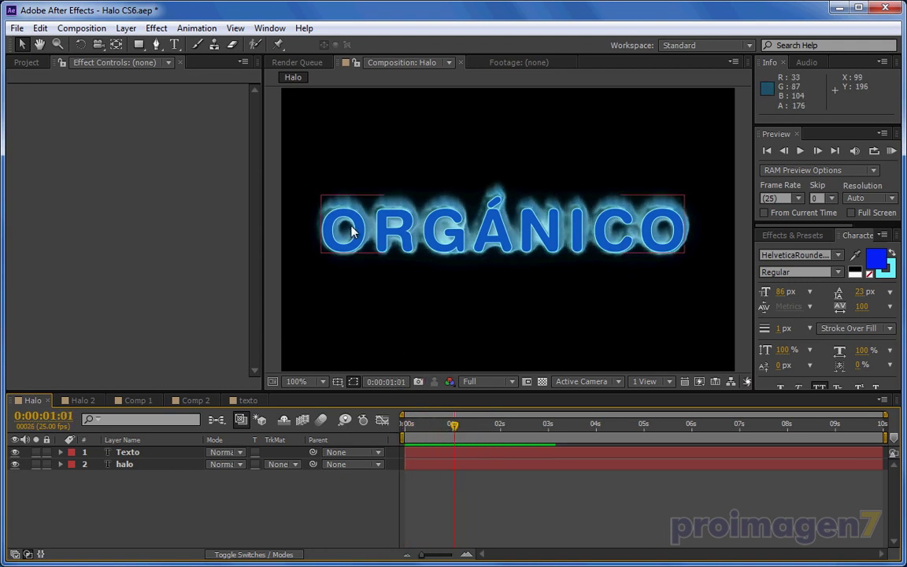
{"action": "left_click", "coordinate": [246, 400]}
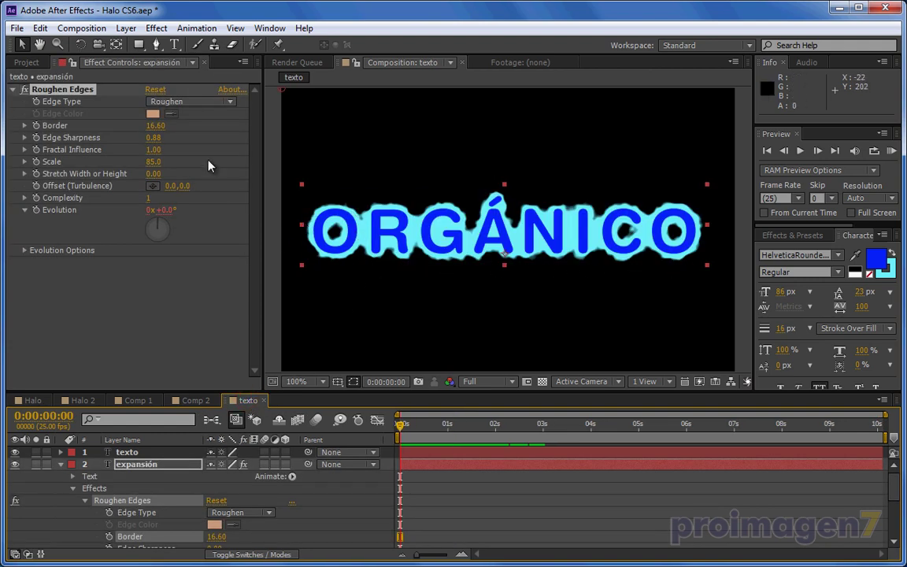
- Apply CC Vector Blur from Blur & Sharpen to the expansión layer
{"action": "left_click", "coordinate": [155, 30]}
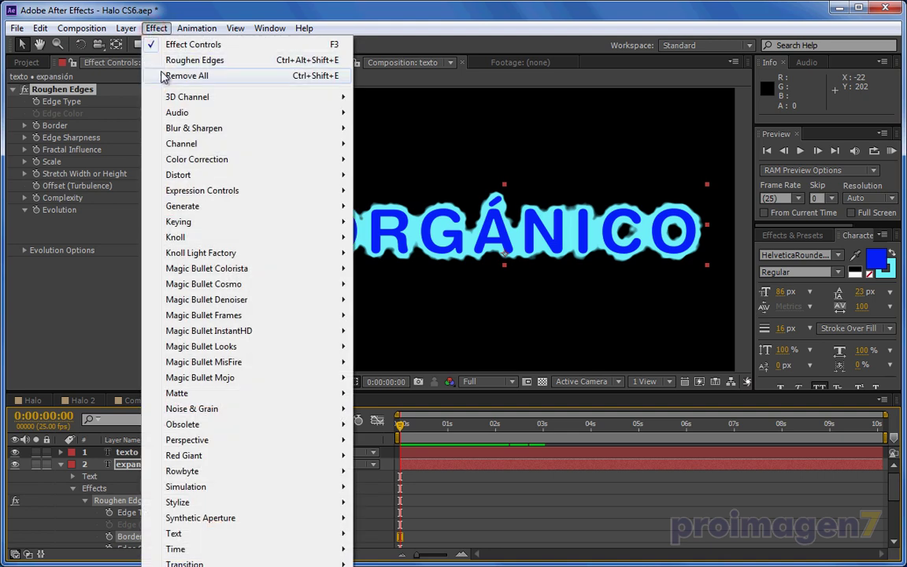
{"action": "mouse_move", "coordinate": [187, 130]}
{"action": "mouse_move", "coordinate": [262, 149]}
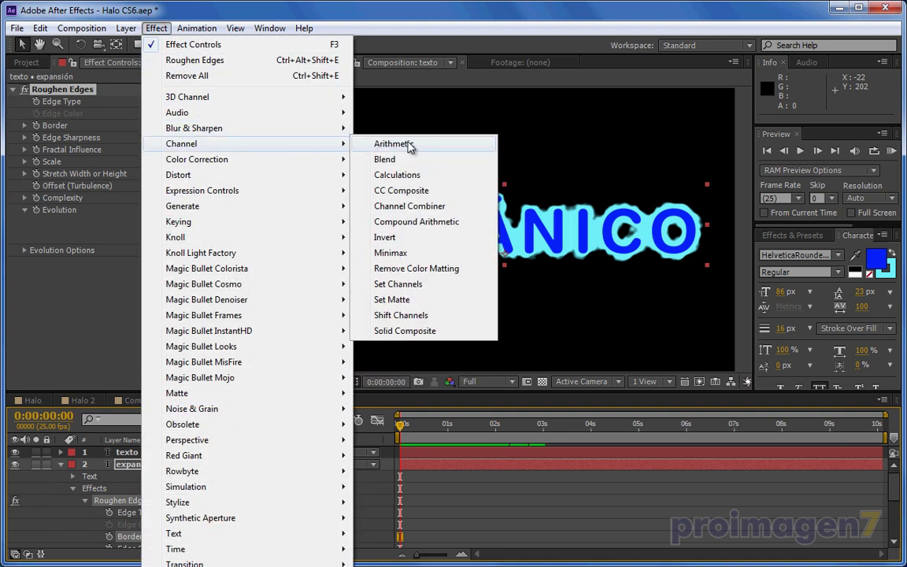
{"action": "mouse_move", "coordinate": [304, 130]}
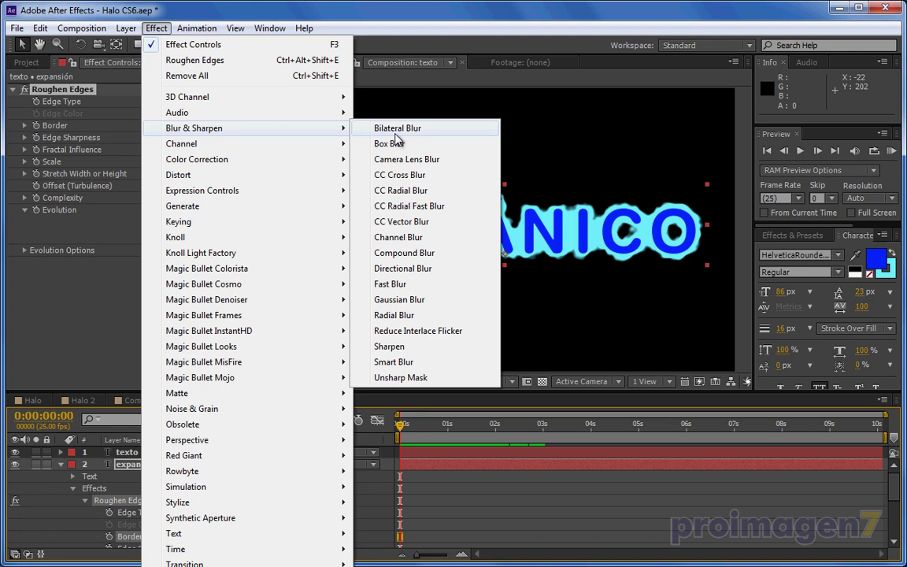
{"action": "left_click", "coordinate": [399, 223]}
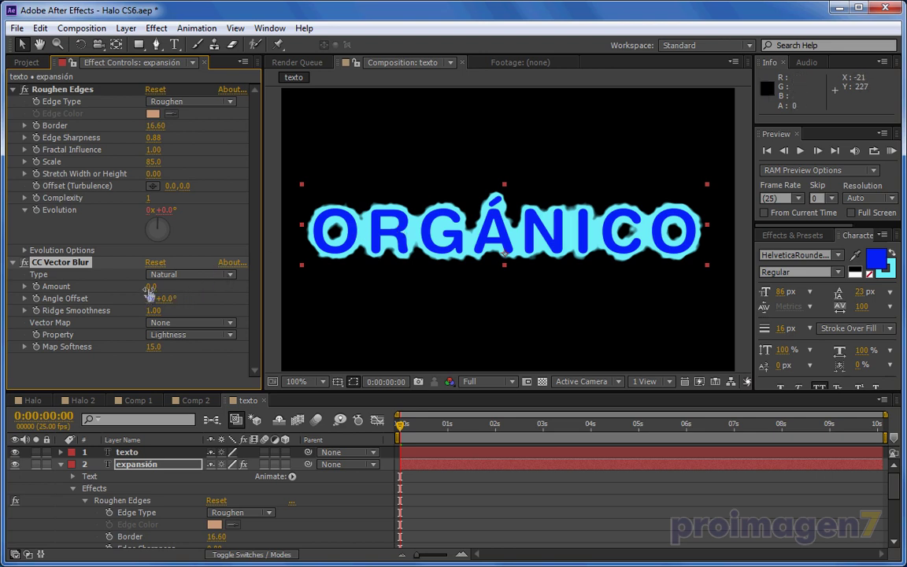
- Set CC Vector Blur Amount to 7.0 and try each Type, ending on Direction Fading
{"action": "mouse_move", "coordinate": [149, 287]}
{"action": "left_mouse_down"}
{"action": "mouse_move", "coordinate": [142, 297]}
{"action": "mouse_move", "coordinate": [171, 299]}
{"action": "mouse_move", "coordinate": [85, 308]}
{"action": "mouse_move", "coordinate": [180, 298]}
{"action": "mouse_move", "coordinate": [160, 295]}
{"action": "left_mouse_up"}
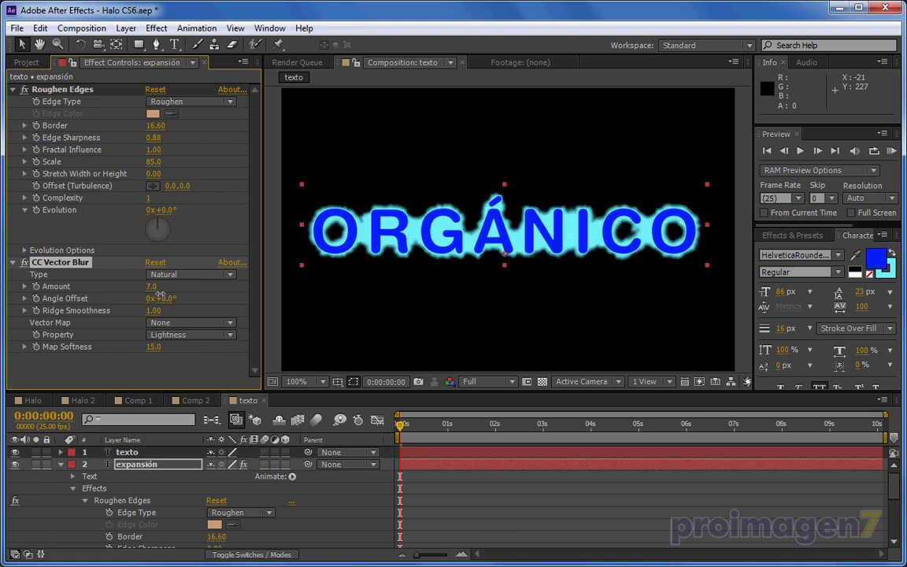
{"action": "left_click", "coordinate": [233, 276]}
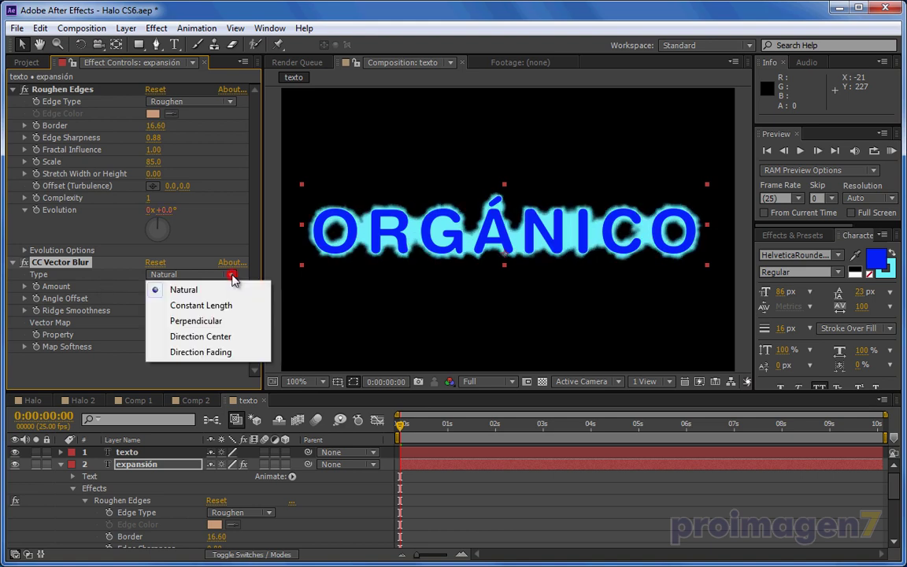
{"action": "left_click", "coordinate": [215, 307]}
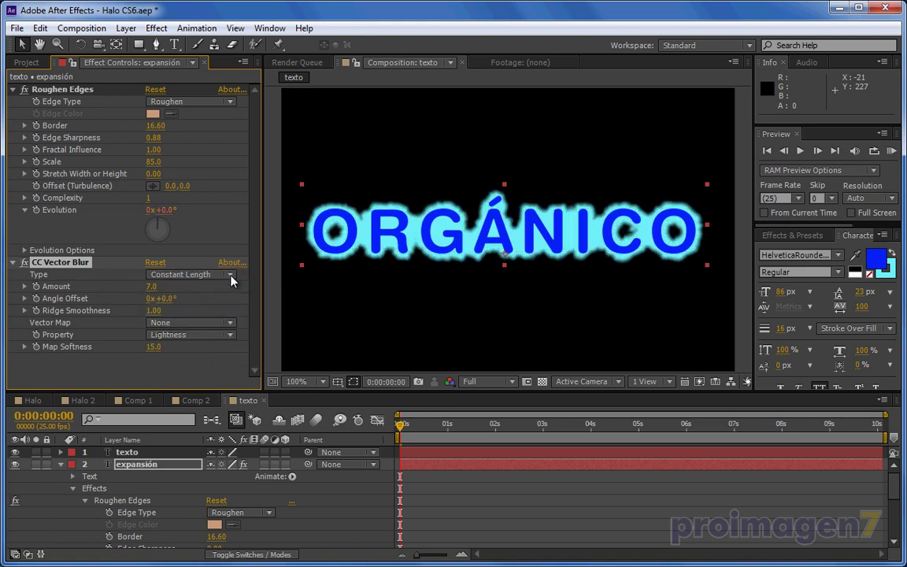
{"action": "left_click", "coordinate": [231, 275]}
{"action": "left_click", "coordinate": [216, 318]}
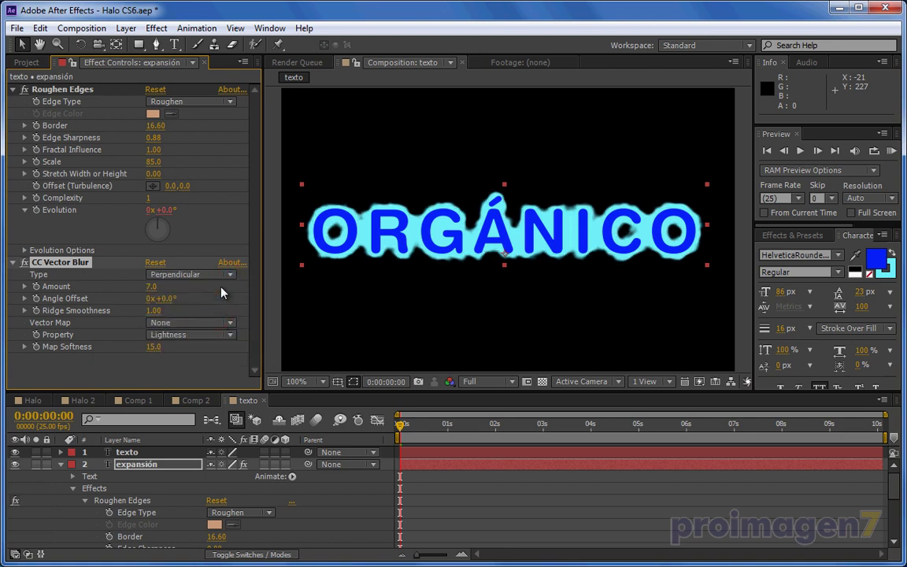
{"action": "left_click", "coordinate": [231, 275]}
{"action": "left_click", "coordinate": [200, 336]}
{"action": "left_click", "coordinate": [231, 275]}
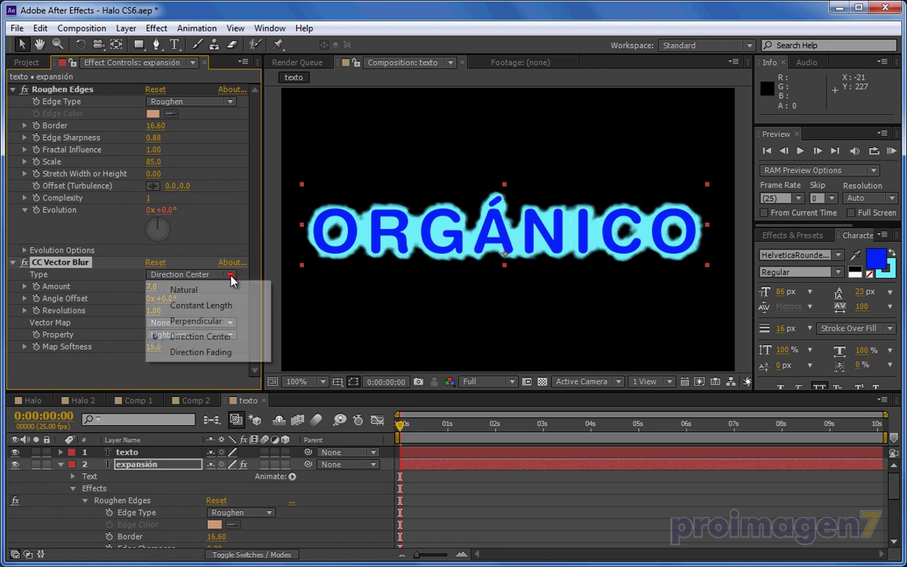
{"action": "left_click", "coordinate": [212, 351]}
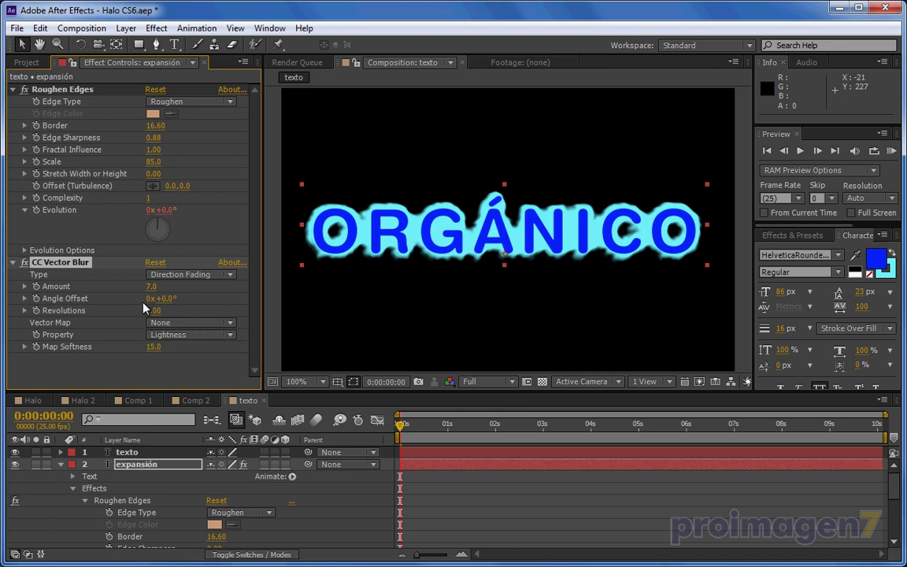
{"action": "left_click", "coordinate": [228, 336]}
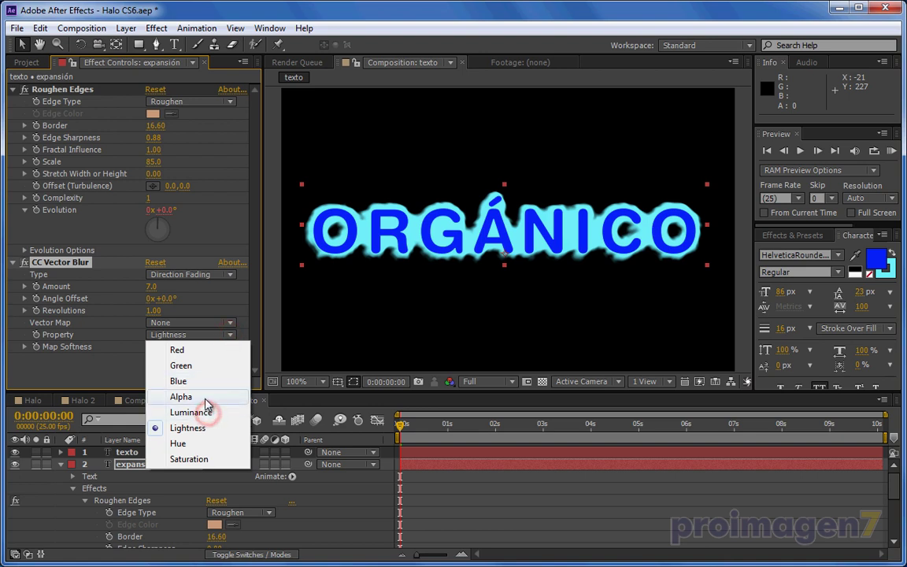
- Drive CC Vector Blur by Alpha: Amount -13.0, Revolutions 0.90, Map Softness 24.0
{"action": "left_click", "coordinate": [181, 397]}
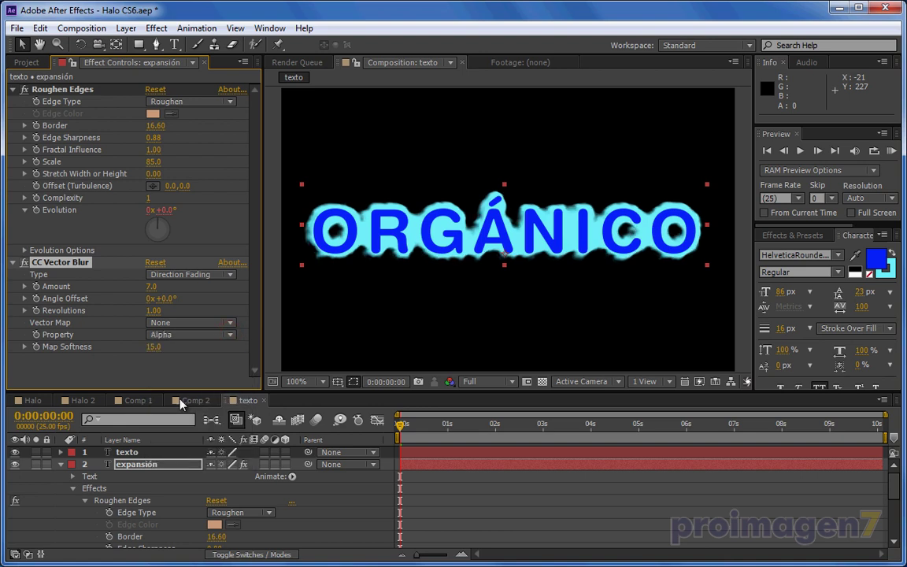
{"action": "left_click_drag", "start_coordinate": [152, 286], "coordinate": [145, 294]}
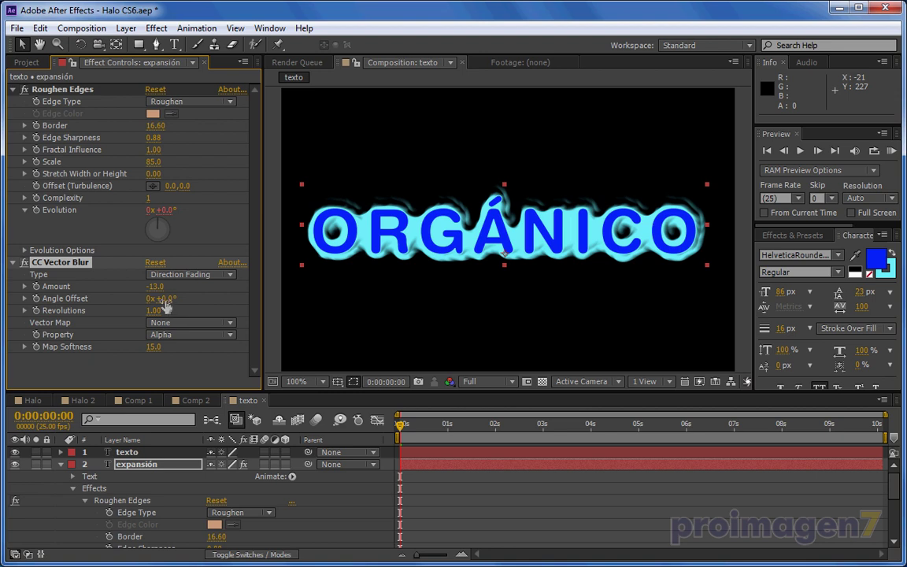
{"action": "mouse_move", "coordinate": [153, 316]}
{"action": "left_mouse_down"}
{"action": "mouse_move", "coordinate": [125, 316]}
{"action": "mouse_move", "coordinate": [102, 299]}
{"action": "left_mouse_up"}
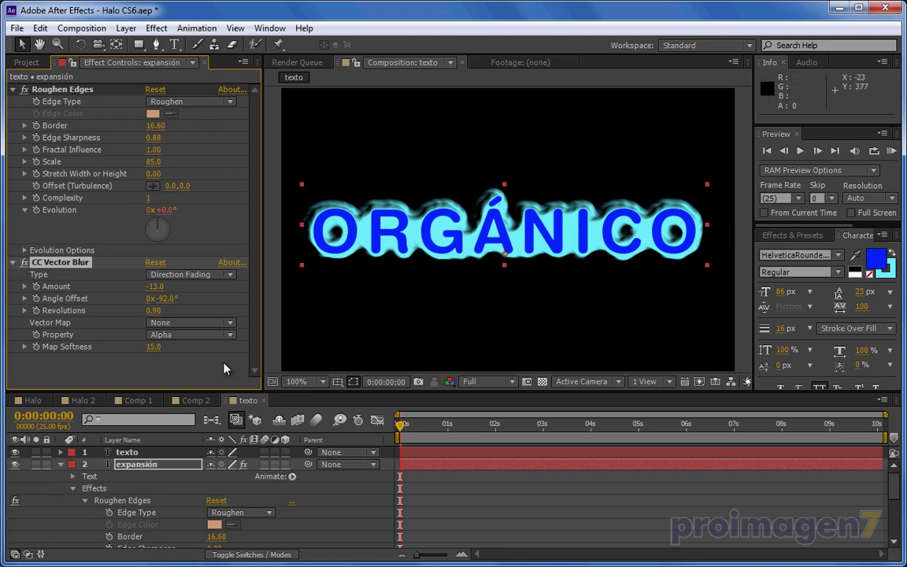
{"action": "left_click_drag", "start_coordinate": [155, 352], "coordinate": [221, 340]}
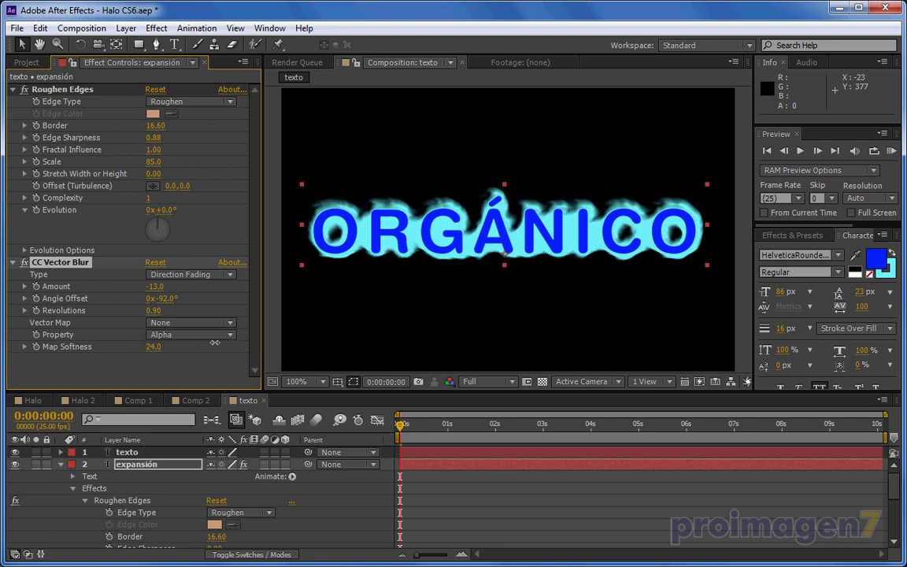
{"action": "mouse_move", "coordinate": [401, 426]}
{"action": "left_mouse_down"}
{"action": "mouse_move", "coordinate": [477, 412]}
{"action": "mouse_move", "coordinate": [444, 411]}
{"action": "left_mouse_up"}
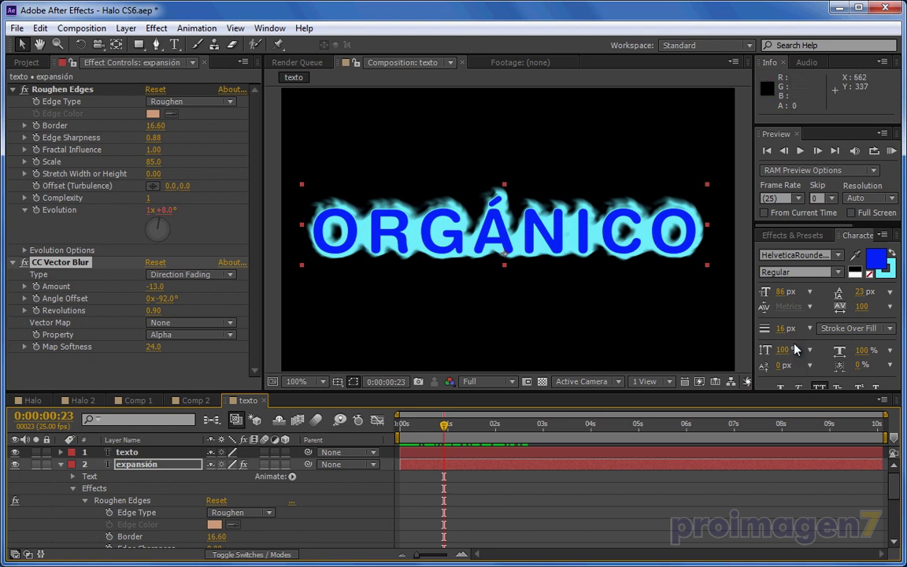
- Thin ORGÁNICO's cyan stroke from 16 px to 8 px in the Character panel
{"action": "left_click", "coordinate": [778, 329]}
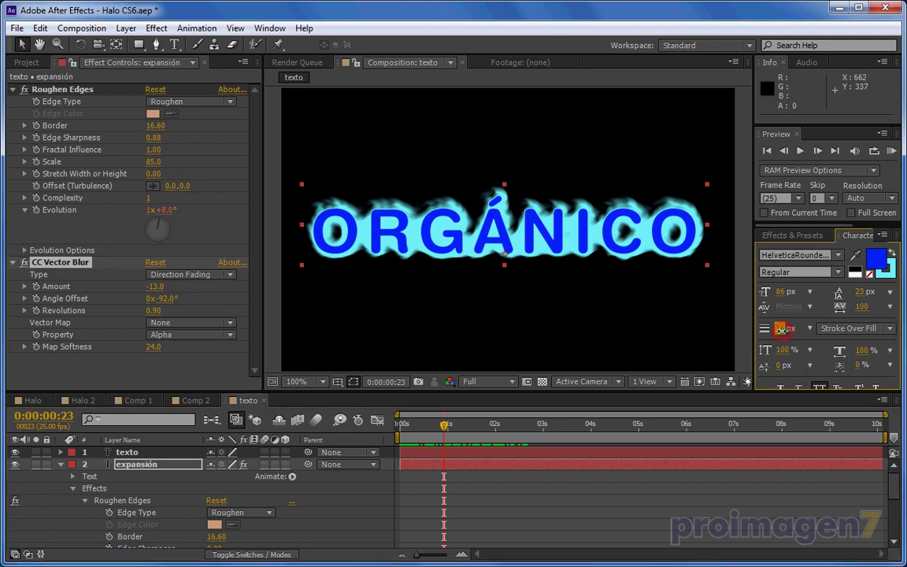
{"action": "mouse_move", "coordinate": [778, 329]}
{"action": "left_mouse_down"}
{"action": "mouse_move", "coordinate": [792, 328]}
{"action": "mouse_move", "coordinate": [776, 329]}
{"action": "left_mouse_up"}
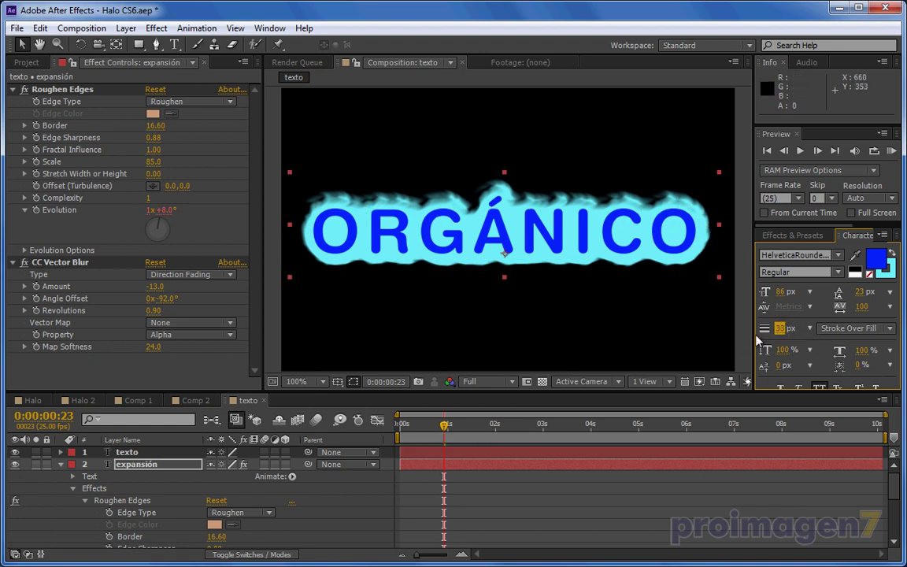
{"action": "left_click_drag", "start_coordinate": [778, 330], "coordinate": [761, 329]}
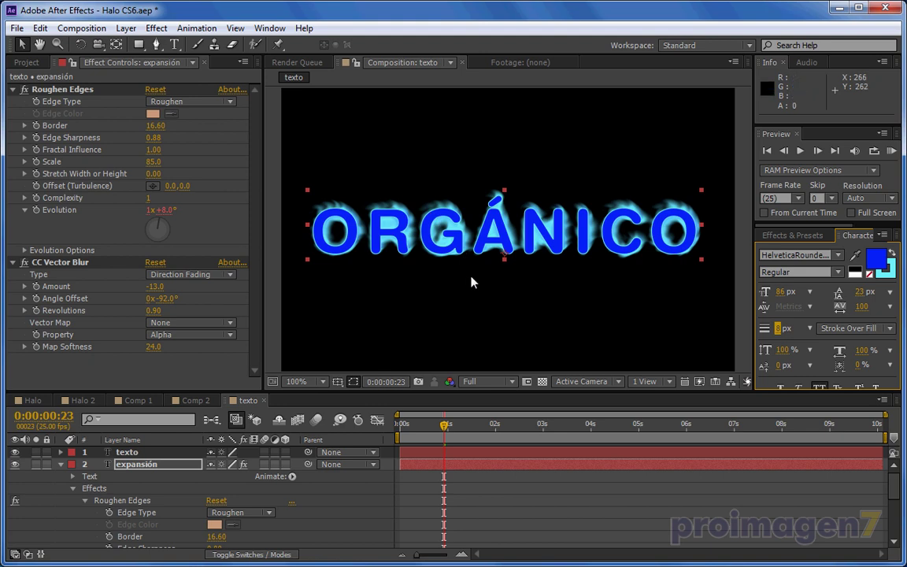
{"action": "left_click_drag", "start_coordinate": [446, 430], "coordinate": [471, 428]}
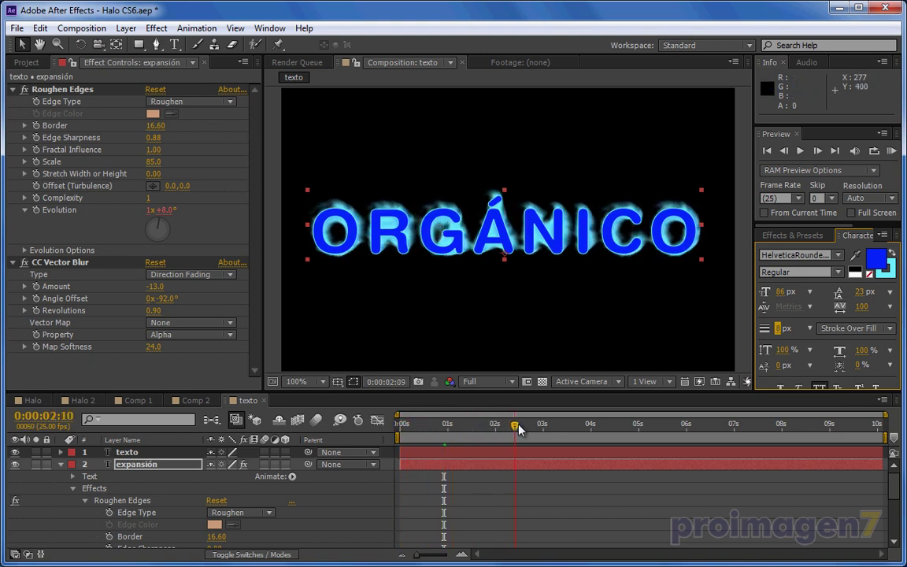
- Return CC Vector Blur to Natural type with Amount 10.0 and Angle Offset -161°
{"action": "left_click_drag", "start_coordinate": [470, 428], "coordinate": [446, 427]}
{"action": "left_click", "coordinate": [230, 275]}
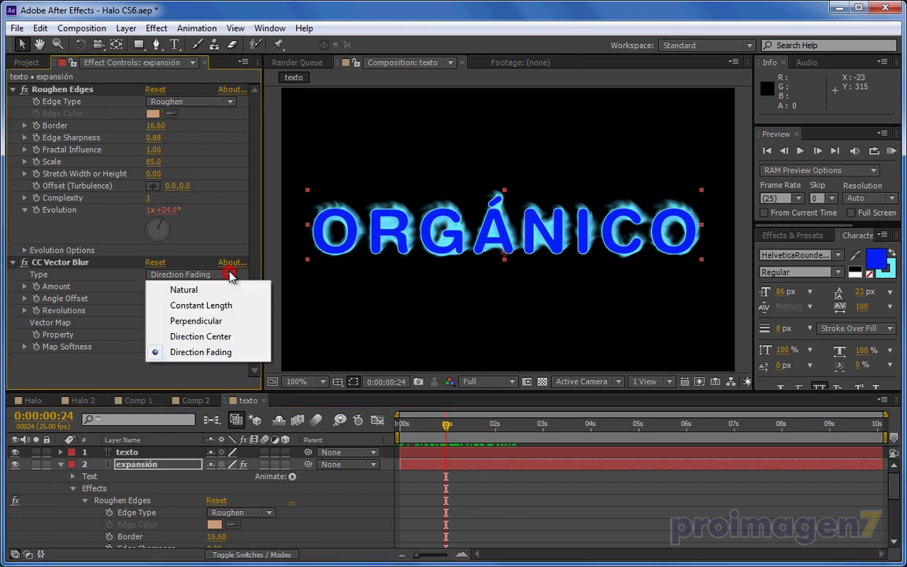
{"action": "left_click", "coordinate": [225, 291]}
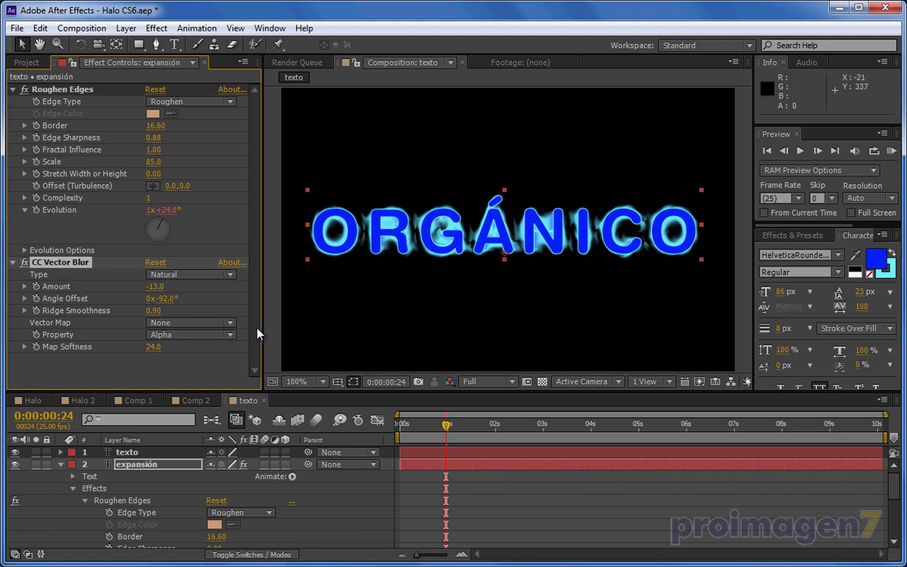
{"action": "mouse_move", "coordinate": [156, 290]}
{"action": "left_mouse_down"}
{"action": "mouse_move", "coordinate": [173, 278]}
{"action": "mouse_move", "coordinate": [114, 297]}
{"action": "left_mouse_up"}
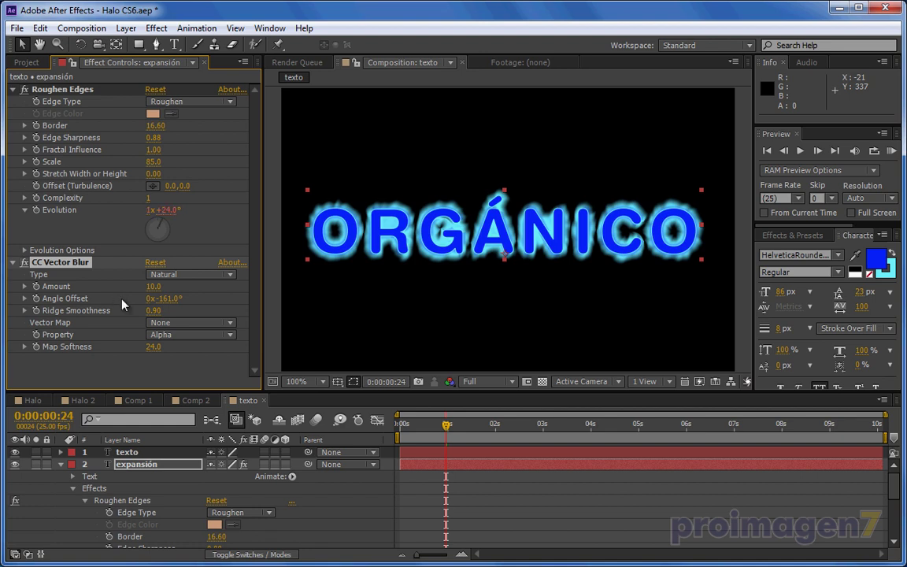
{"action": "mouse_move", "coordinate": [425, 436]}
{"action": "left_mouse_down"}
{"action": "mouse_move", "coordinate": [560, 425]}
{"action": "mouse_move", "coordinate": [501, 425]}
{"action": "left_mouse_up"}
{"action": "left_click_drag", "start_coordinate": [439, 425], "coordinate": [478, 426]}
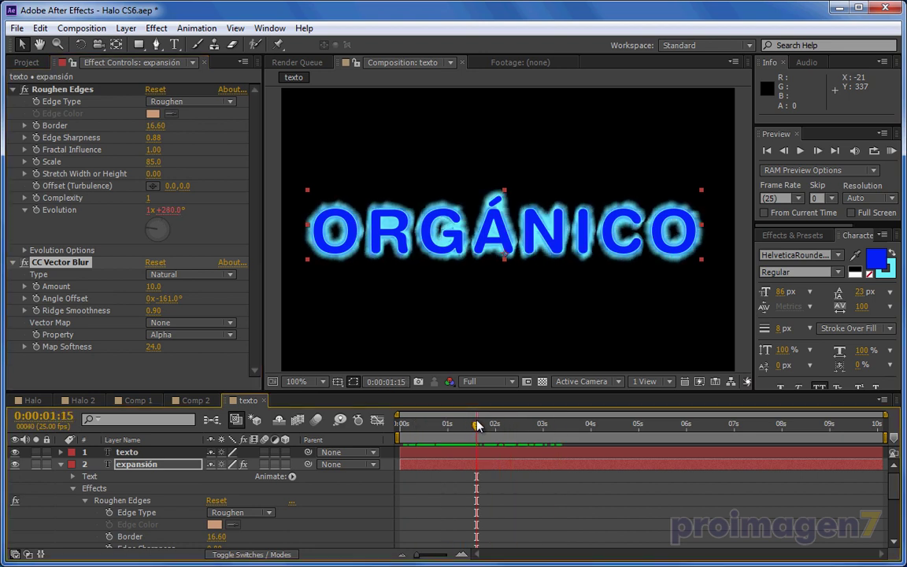
- Add Glow to expansión with Threshold 98.0%, Radius 9.0 and Intensity 0.7
{"action": "left_click", "coordinate": [160, 28]}
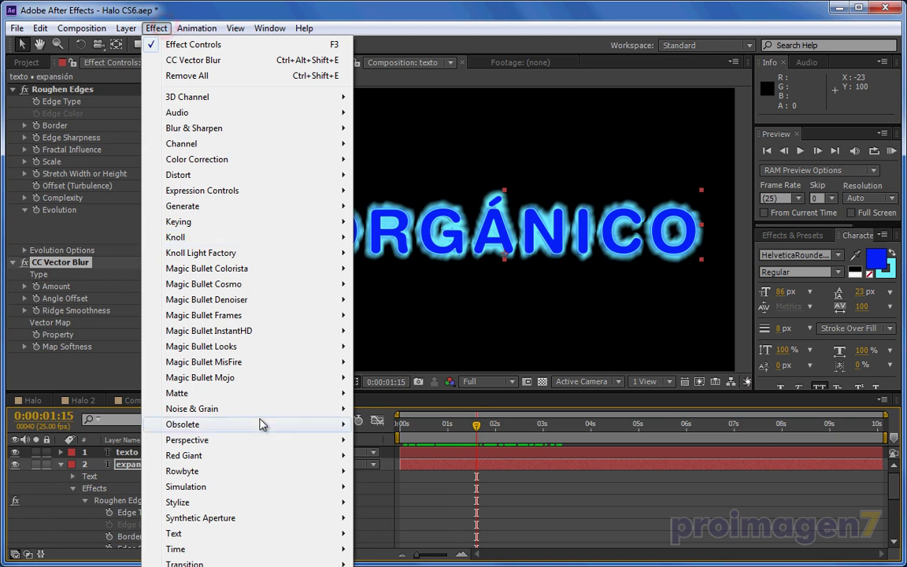
{"action": "mouse_move", "coordinate": [197, 502]}
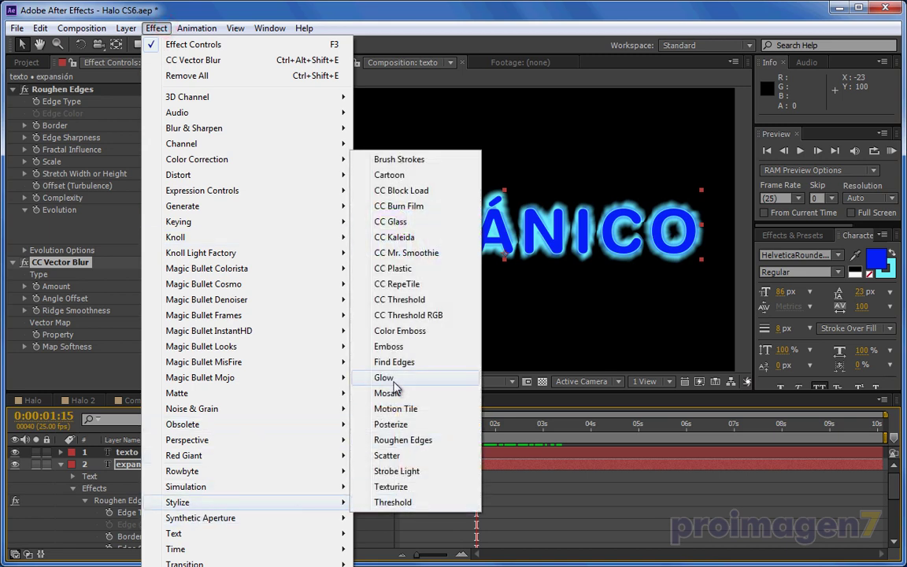
{"action": "left_click", "coordinate": [393, 378]}
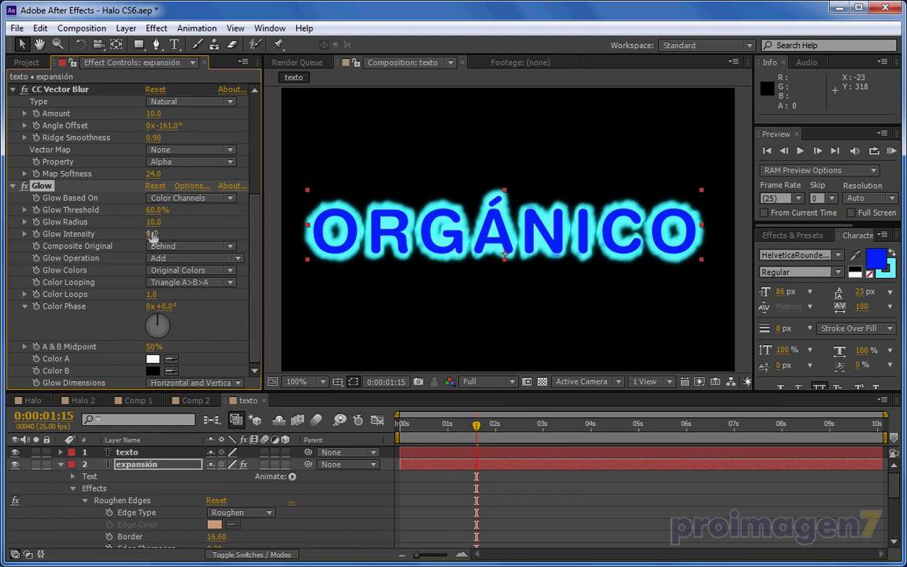
{"action": "mouse_move", "coordinate": [143, 234]}
{"action": "left_mouse_down"}
{"action": "mouse_move", "coordinate": [130, 234]}
{"action": "mouse_move", "coordinate": [139, 222]}
{"action": "mouse_move", "coordinate": [123, 228]}
{"action": "left_mouse_up"}
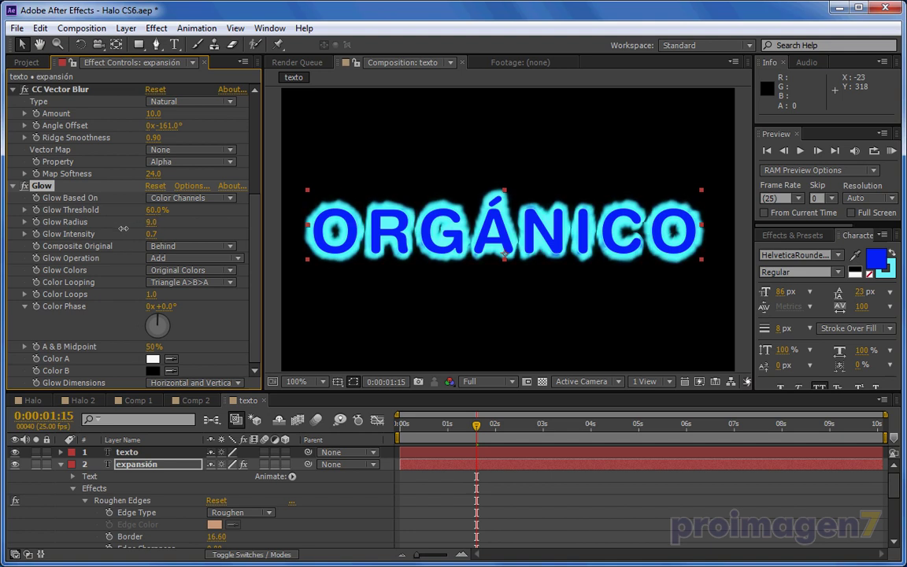
{"action": "left_click_drag", "start_coordinate": [156, 209], "coordinate": [232, 214]}
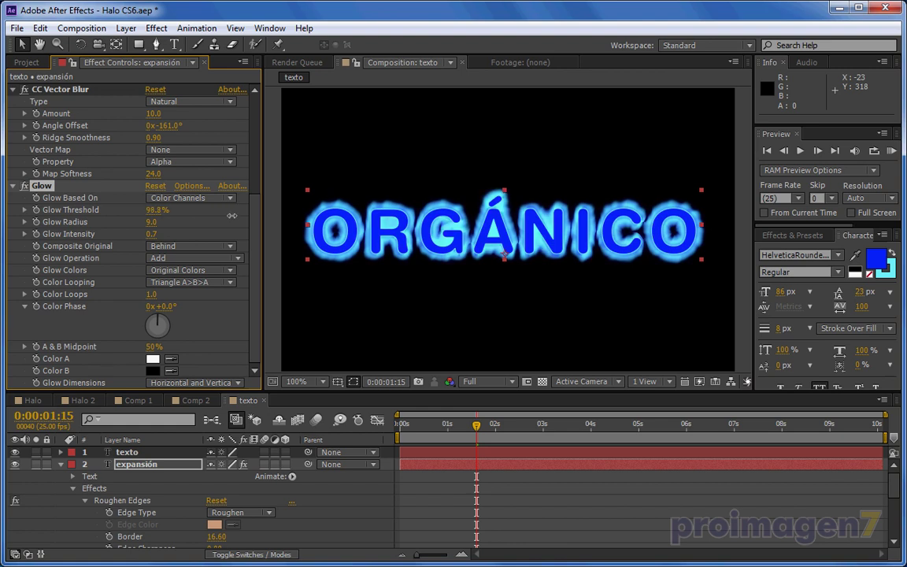
- Compare Glow Operation modes Luminosity, Saturation and Overlay, settling on Luminosity
{"action": "left_click", "coordinate": [237, 259]}
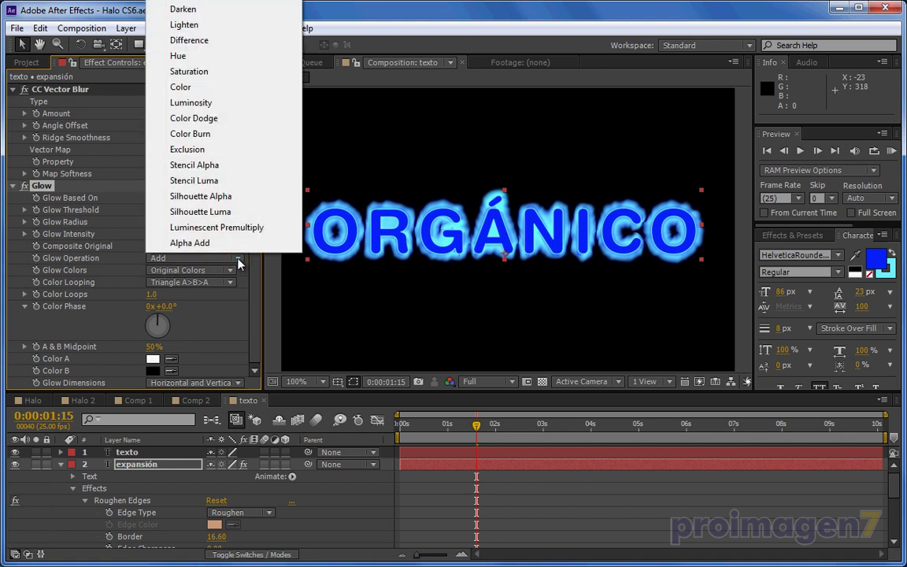
{"action": "left_click", "coordinate": [207, 103]}
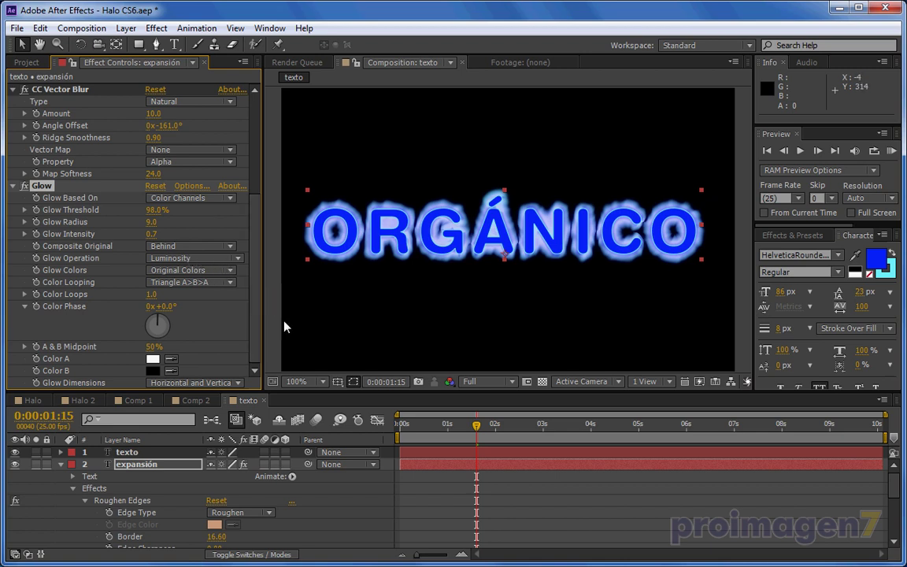
{"action": "left_click_drag", "start_coordinate": [405, 425], "coordinate": [510, 433]}
{"action": "left_click", "coordinate": [238, 259]}
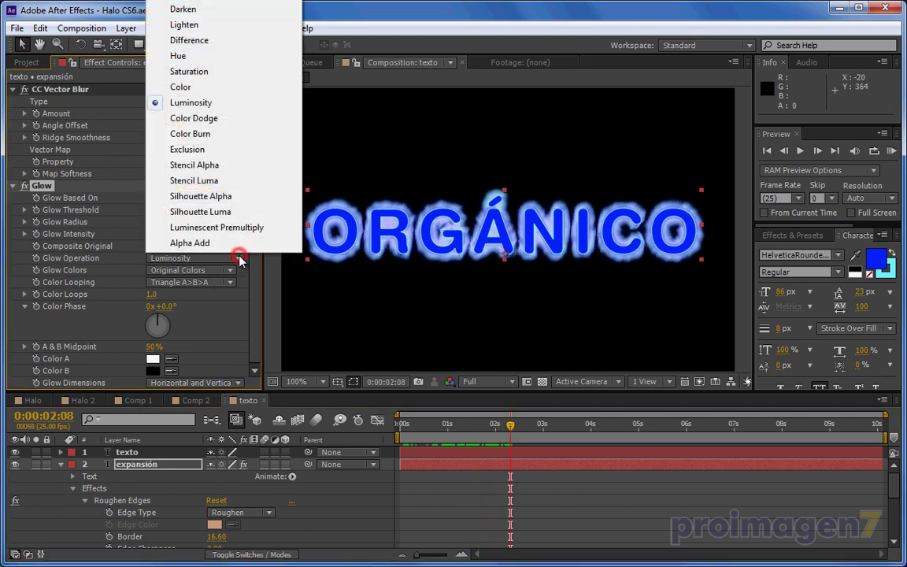
{"action": "left_click", "coordinate": [193, 71]}
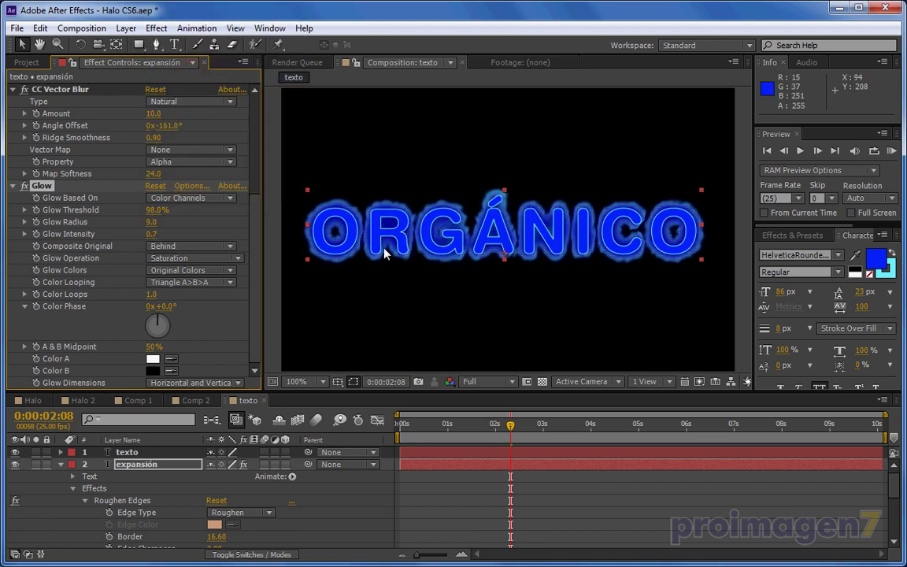
{"action": "left_click_drag", "start_coordinate": [437, 439], "coordinate": [474, 429]}
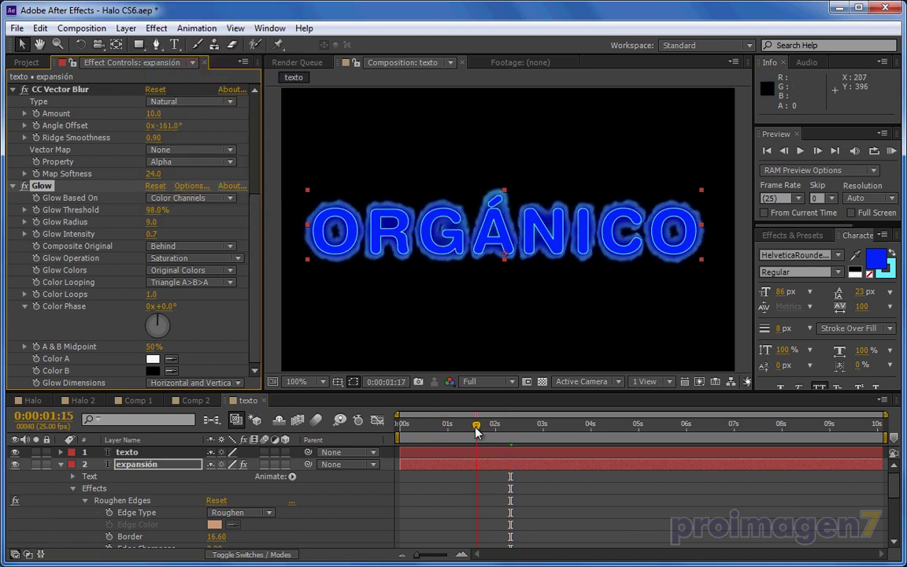
{"action": "left_click", "coordinate": [235, 259]}
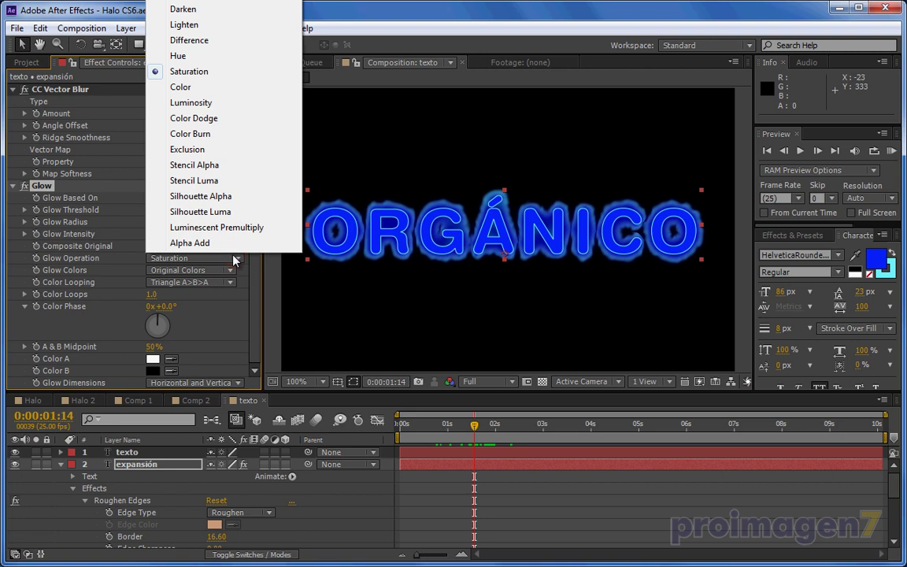
{"action": "left_click", "coordinate": [189, 3]}
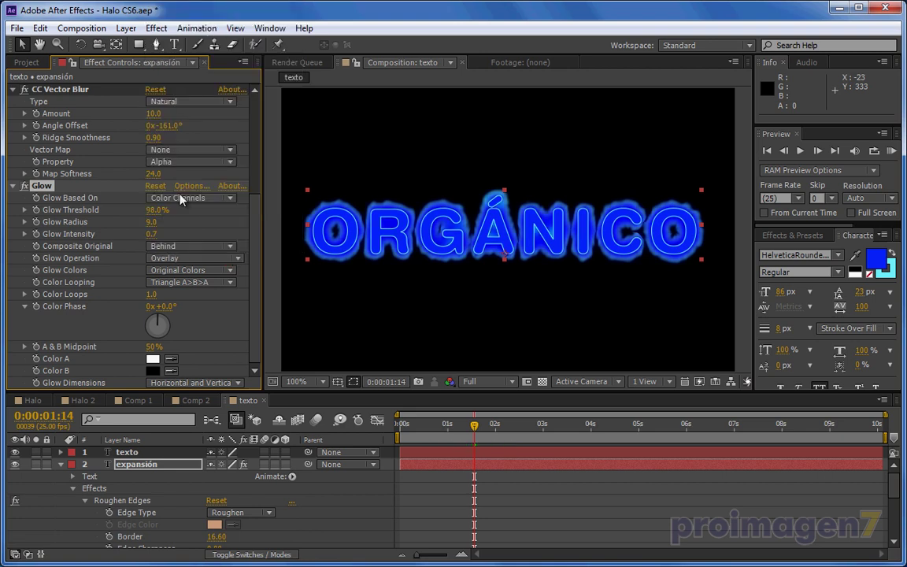
{"action": "left_click", "coordinate": [237, 258]}
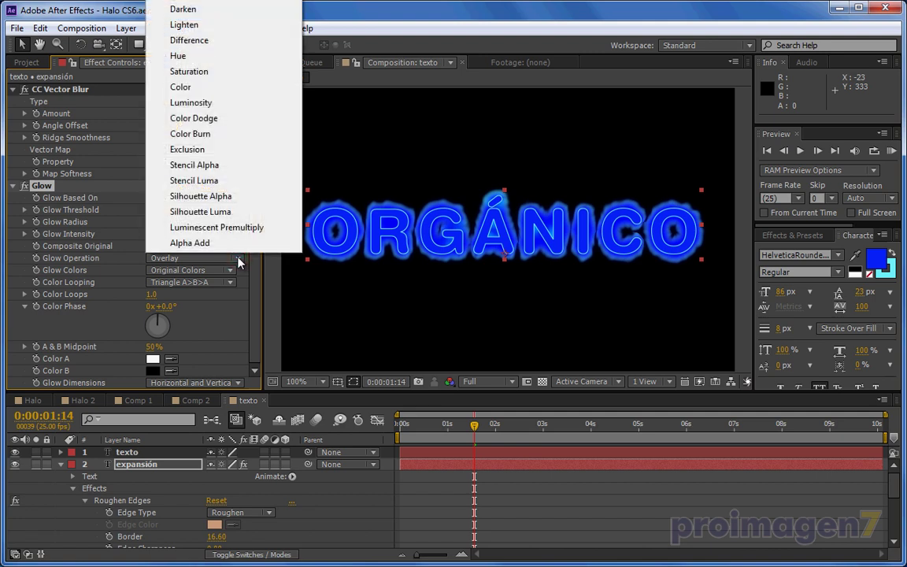
{"action": "left_click", "coordinate": [207, 108]}
{"action": "left_click_drag", "start_coordinate": [410, 425], "coordinate": [559, 426]}
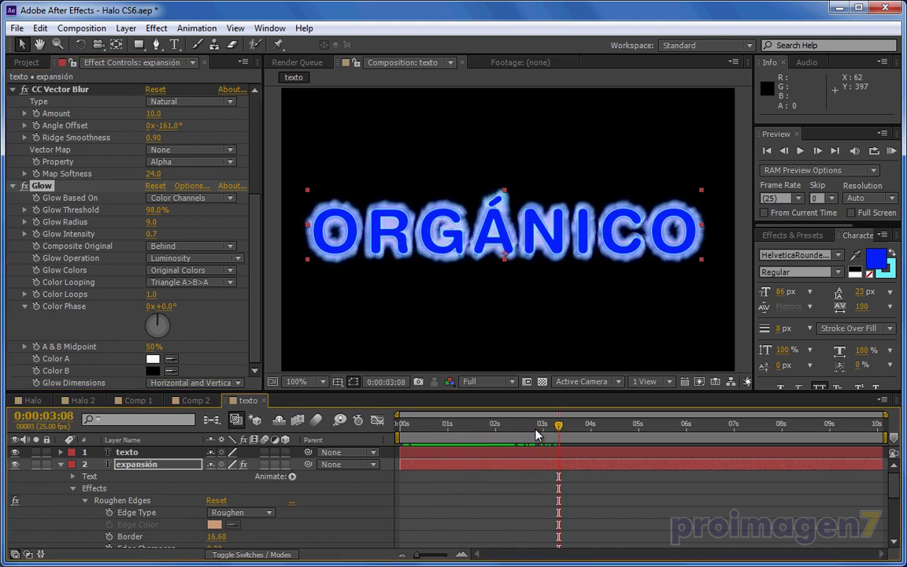
- Inspect the glow with texto hidden, then thin the text stroke from 8 px to 1 px
{"action": "left_click", "coordinate": [13, 453]}
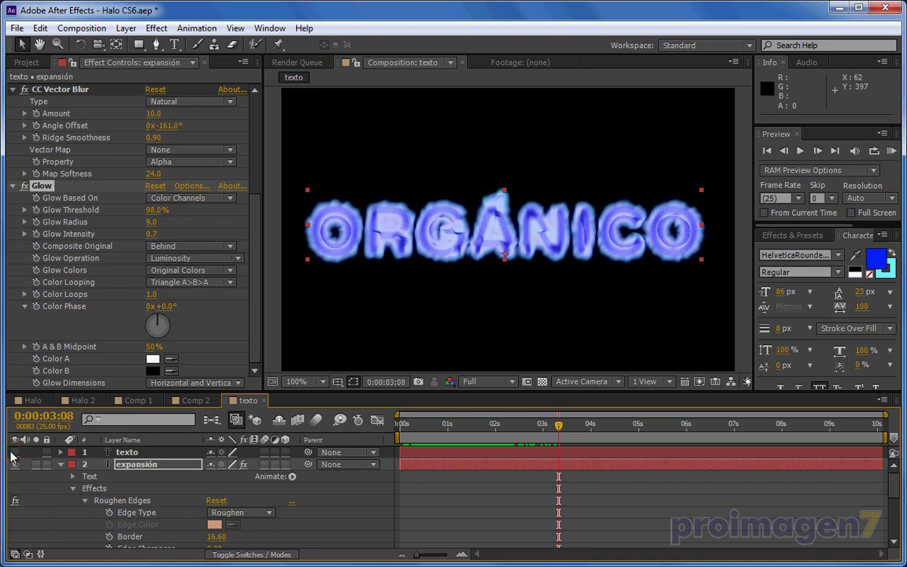
{"action": "mouse_move", "coordinate": [450, 430]}
{"action": "left_mouse_down"}
{"action": "mouse_move", "coordinate": [478, 428]}
{"action": "mouse_move", "coordinate": [456, 427]}
{"action": "left_mouse_up"}
{"action": "left_click", "coordinate": [15, 452]}
{"action": "mouse_move", "coordinate": [457, 432]}
{"action": "left_mouse_down"}
{"action": "mouse_move", "coordinate": [405, 426]}
{"action": "mouse_move", "coordinate": [594, 441]}
{"action": "mouse_move", "coordinate": [405, 442]}
{"action": "mouse_move", "coordinate": [446, 443]}
{"action": "left_mouse_up"}
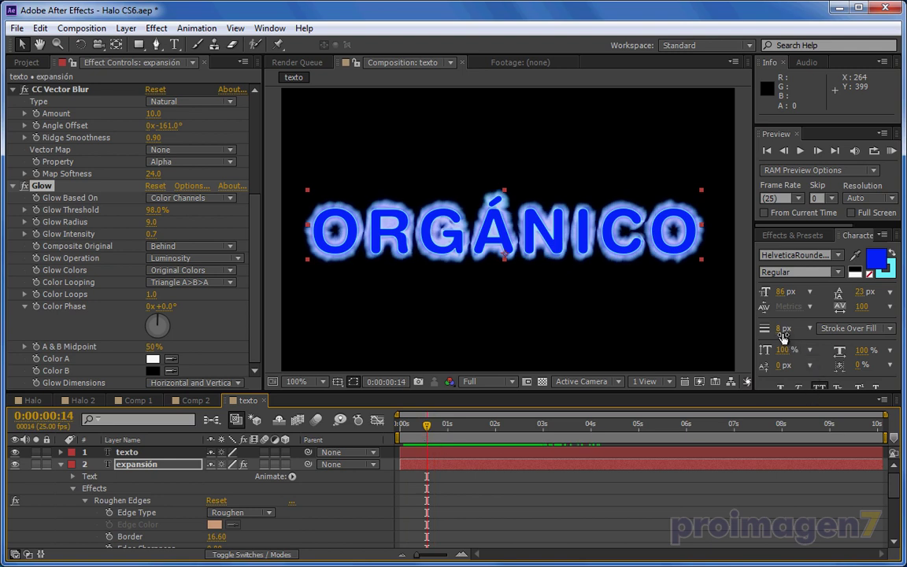
{"action": "left_click_drag", "start_coordinate": [784, 331], "coordinate": [777, 329]}
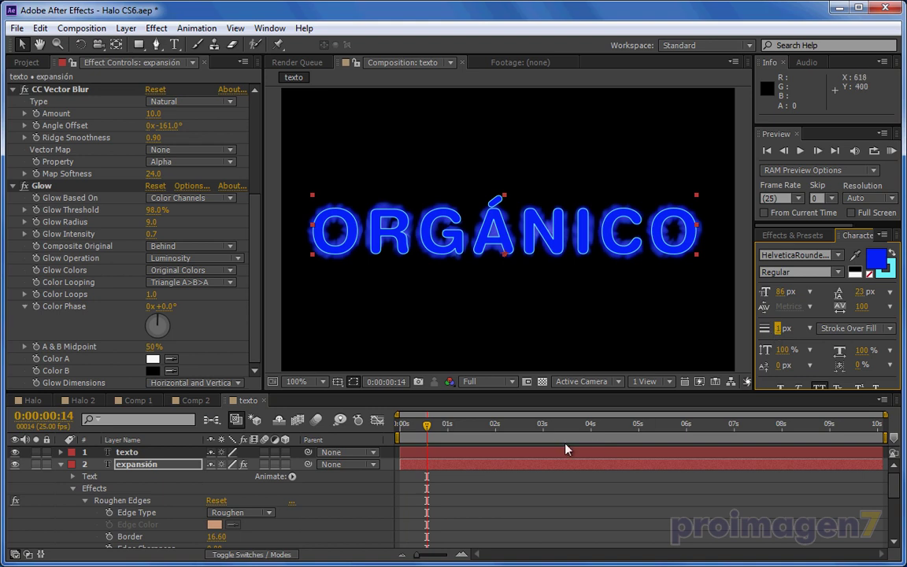
{"action": "mouse_move", "coordinate": [429, 424]}
{"action": "left_mouse_down"}
{"action": "mouse_move", "coordinate": [490, 437]}
{"action": "mouse_move", "coordinate": [465, 433]}
{"action": "left_mouse_up"}
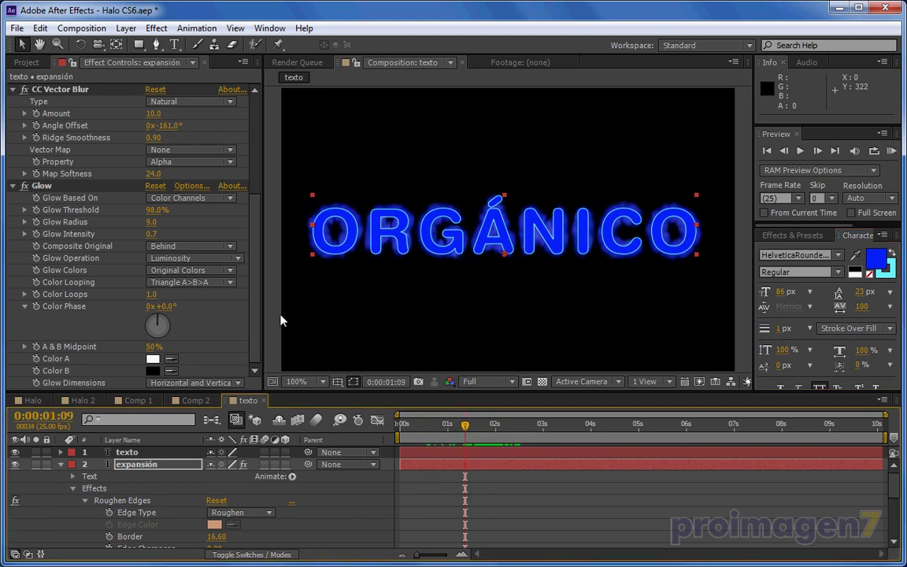
- Switch the Glow Operation to Add and widen the text stroke to 6 px
{"action": "left_click", "coordinate": [238, 259]}
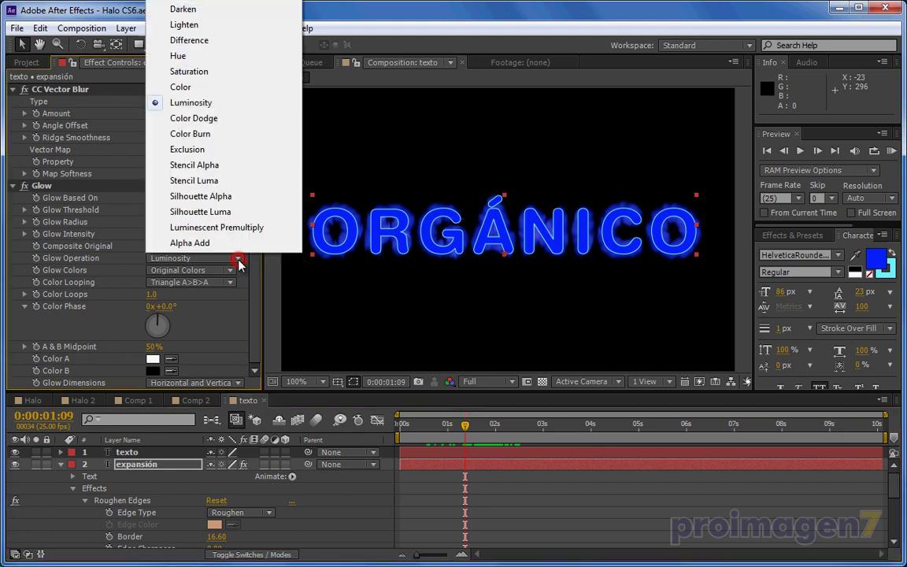
{"action": "left_click", "coordinate": [181, 3]}
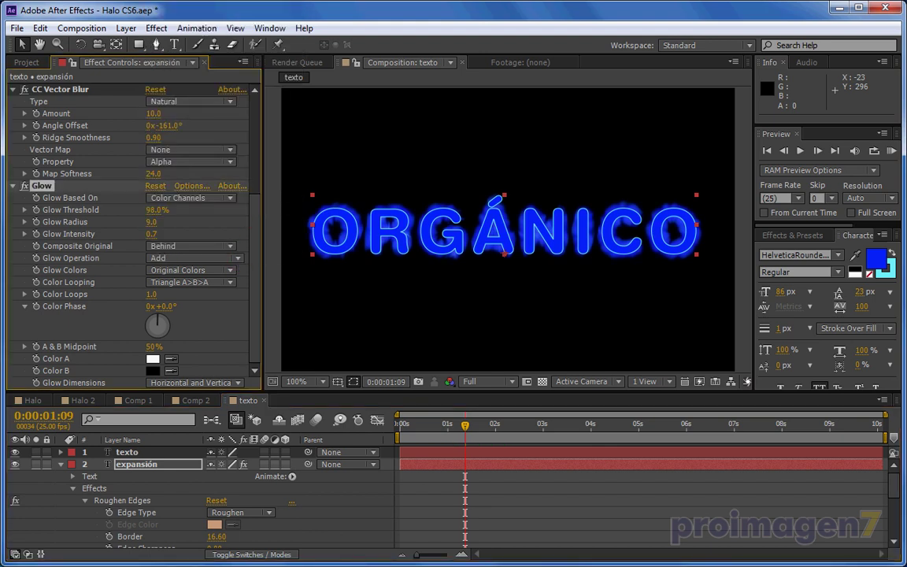
{"action": "mouse_move", "coordinate": [472, 438]}
{"action": "left_mouse_down"}
{"action": "mouse_move", "coordinate": [443, 430]}
{"action": "mouse_move", "coordinate": [496, 430]}
{"action": "left_mouse_up"}
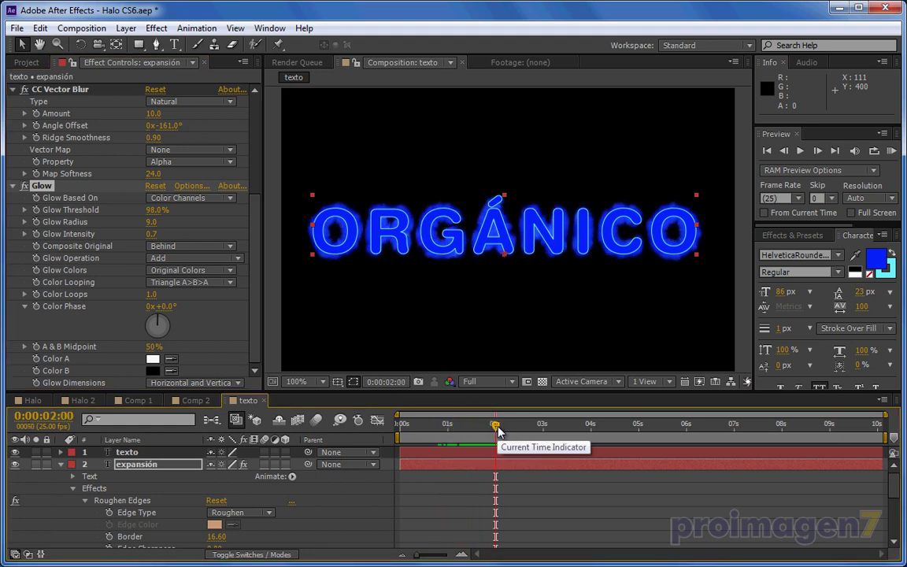
{"action": "left_click_drag", "start_coordinate": [782, 328], "coordinate": [788, 333]}
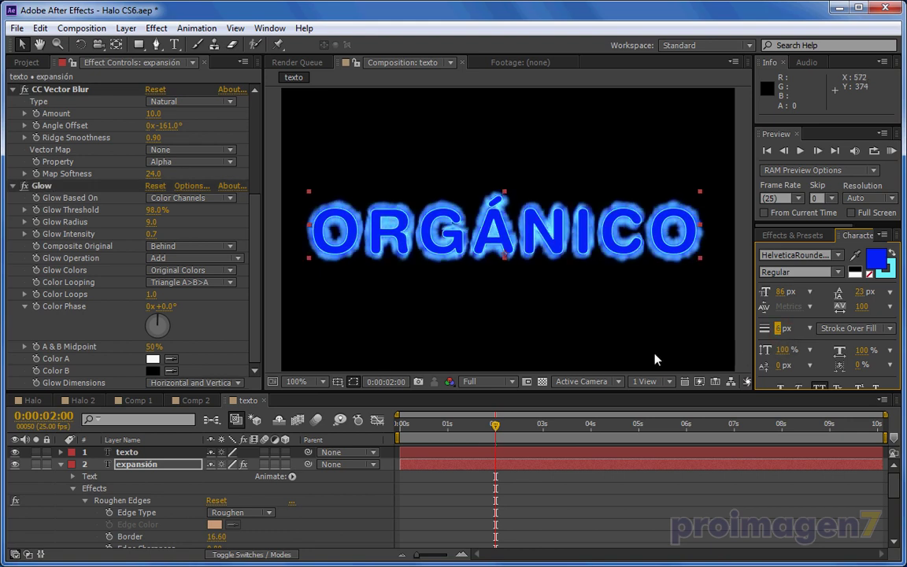
- Raise Roughen Edges Border to 26.00 and Scale to 105.0
{"action": "left_click_drag", "start_coordinate": [253, 272], "coordinate": [252, 162]}
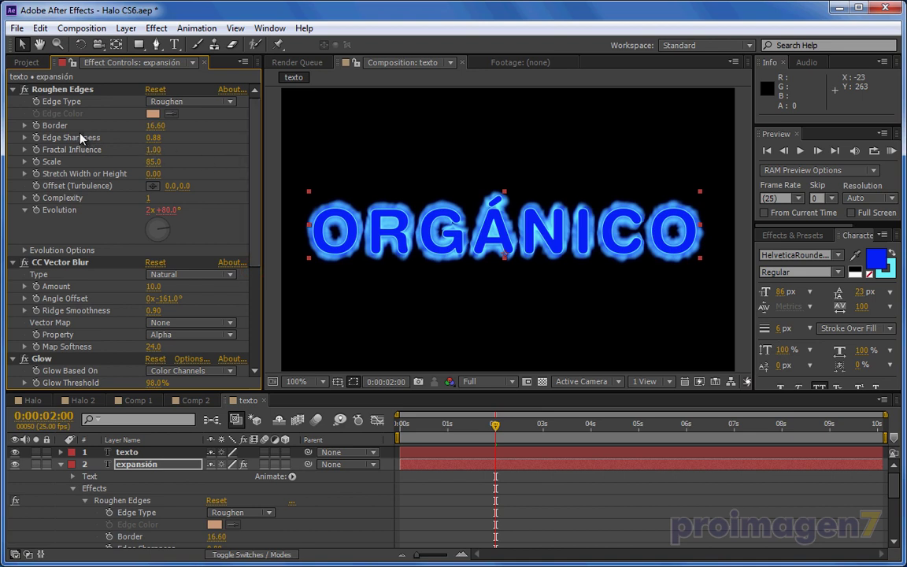
{"action": "mouse_move", "coordinate": [155, 125]}
{"action": "left_mouse_down"}
{"action": "mouse_move", "coordinate": [260, 142]}
{"action": "mouse_move", "coordinate": [239, 143]}
{"action": "left_mouse_up"}
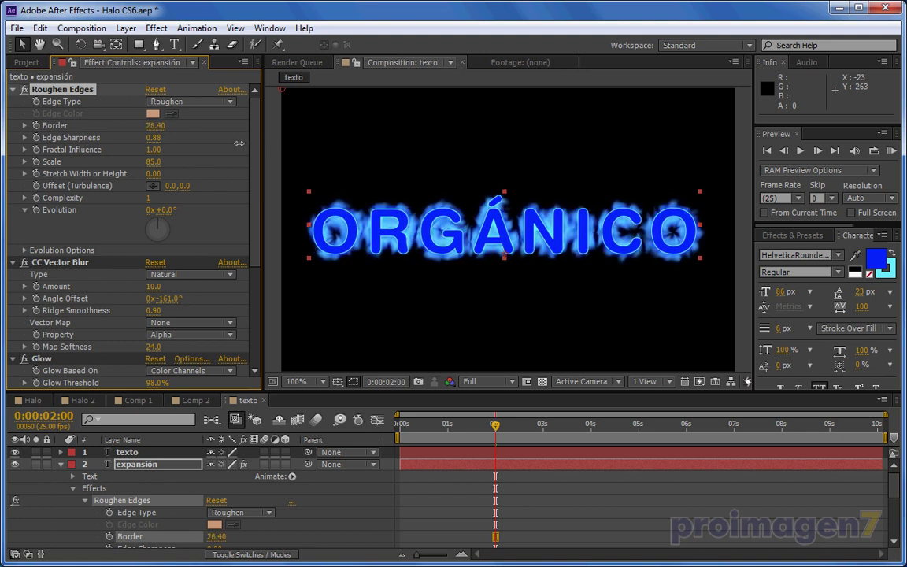
{"action": "mouse_move", "coordinate": [153, 161]}
{"action": "left_mouse_down"}
{"action": "mouse_move", "coordinate": [91, 163]}
{"action": "mouse_move", "coordinate": [110, 163]}
{"action": "left_mouse_up"}
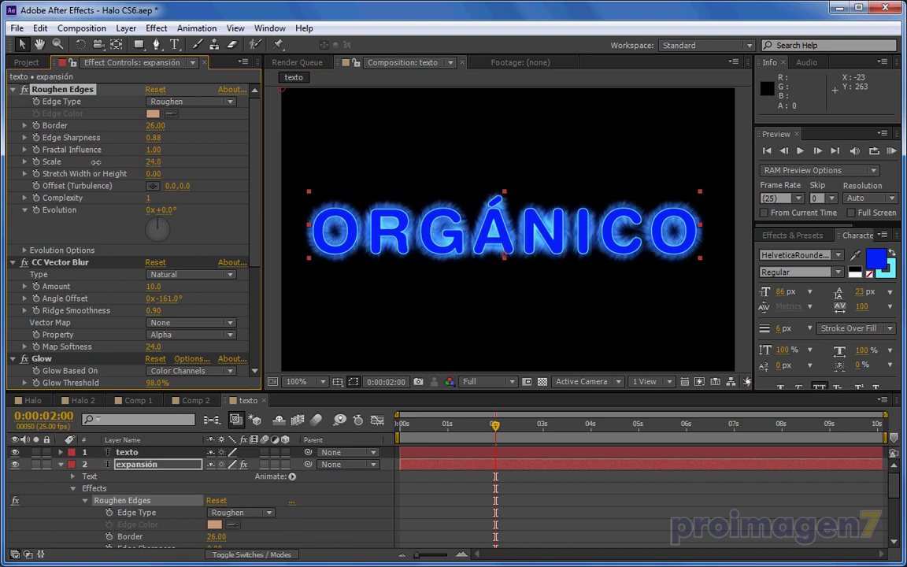
{"action": "left_click_drag", "start_coordinate": [161, 209], "coordinate": [487, 462]}
{"action": "mouse_move", "coordinate": [403, 425]}
{"action": "left_mouse_down"}
{"action": "mouse_move", "coordinate": [493, 428]}
{"action": "mouse_move", "coordinate": [477, 427]}
{"action": "left_mouse_up"}
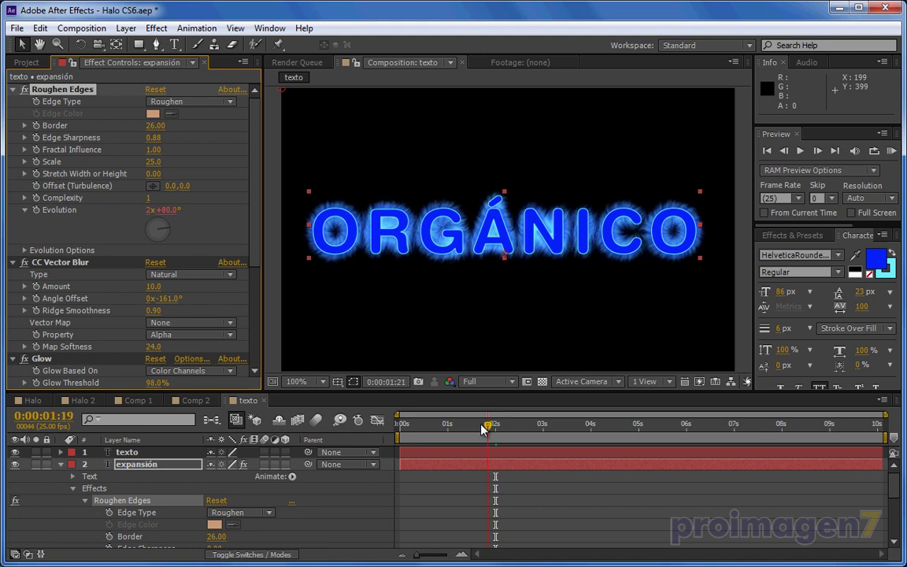
{"action": "mouse_move", "coordinate": [152, 163]}
{"action": "left_mouse_down"}
{"action": "mouse_move", "coordinate": [231, 165]}
{"action": "mouse_move", "coordinate": [213, 170]}
{"action": "left_mouse_up"}
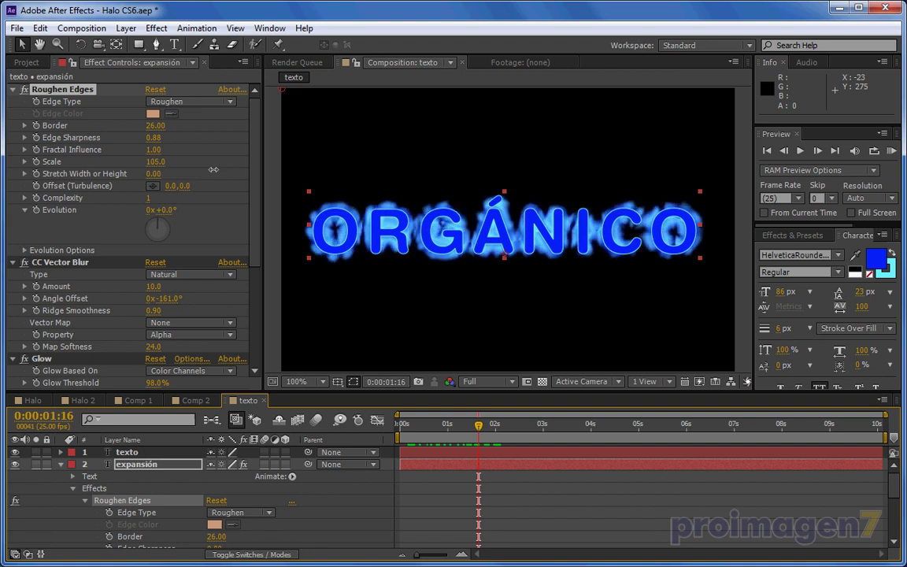
{"action": "key", "text": "ctrl+z"}
{"action": "mouse_move", "coordinate": [149, 198]}
{"action": "left_mouse_down"}
{"action": "mouse_move", "coordinate": [164, 195]}
{"action": "mouse_move", "coordinate": [159, 213]}
{"action": "left_mouse_up"}
{"action": "left_click_drag", "start_coordinate": [253, 218], "coordinate": [250, 271]}
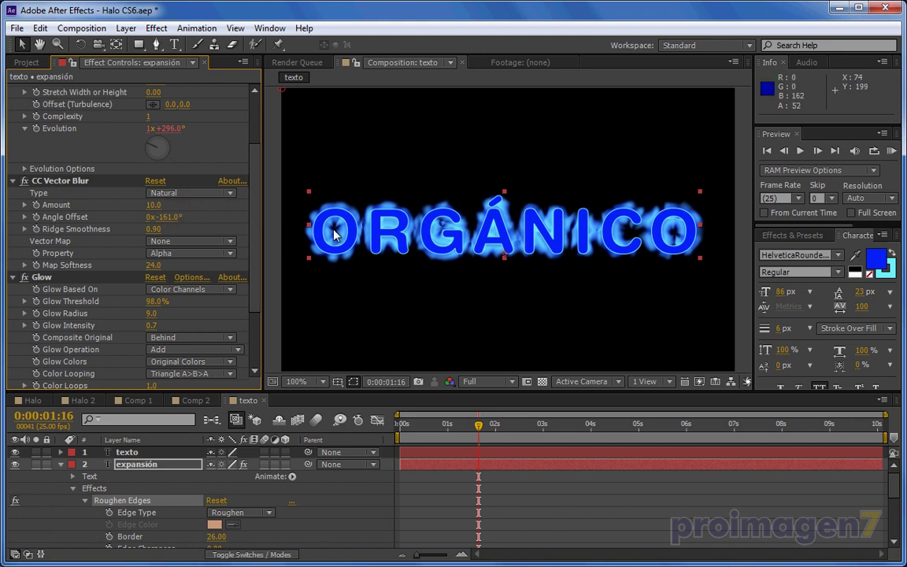
- Try the Direction Fading, Direction Center, Perpendicular and Constant Length vector blur types, previewing the glow
{"action": "left_click", "coordinate": [228, 192]}
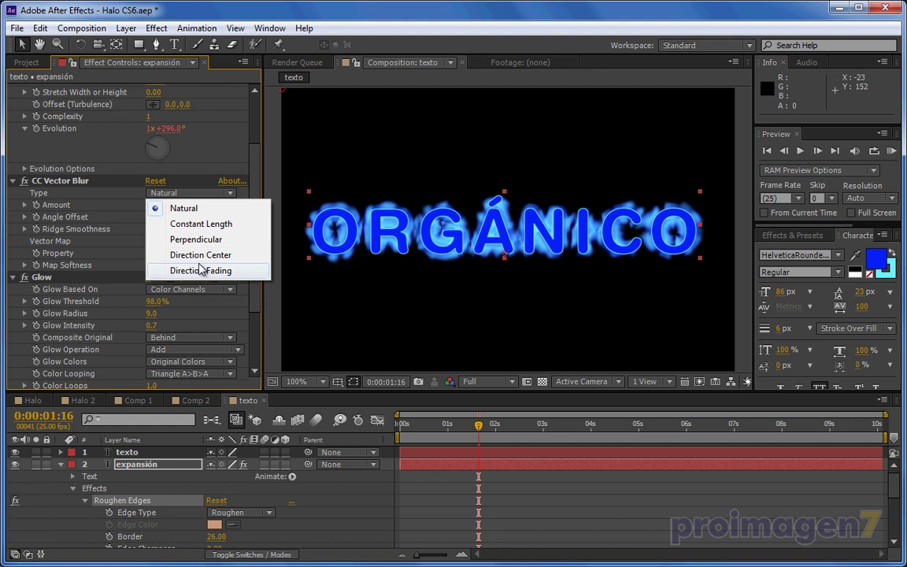
{"action": "left_click", "coordinate": [189, 270]}
{"action": "left_click", "coordinate": [228, 192]}
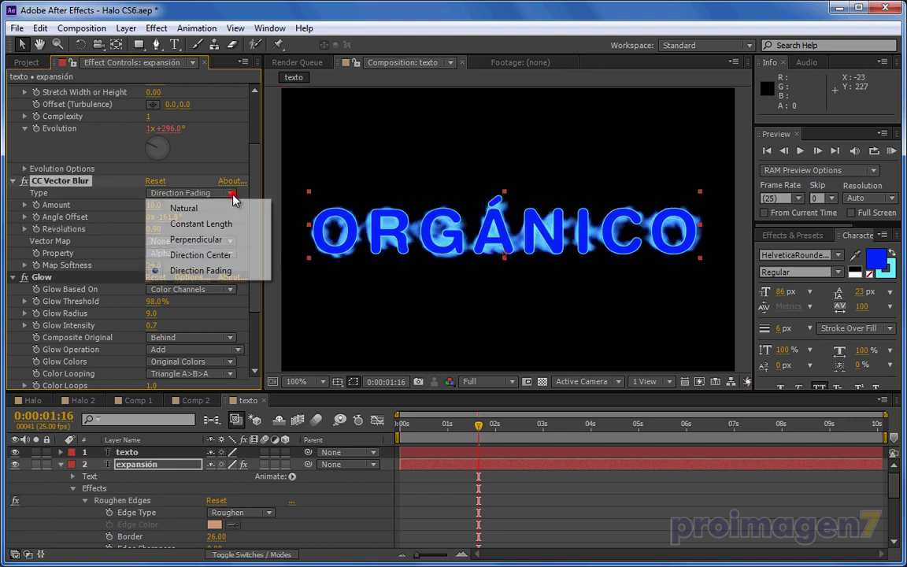
{"action": "left_click", "coordinate": [224, 198]}
{"action": "left_click", "coordinate": [215, 197]}
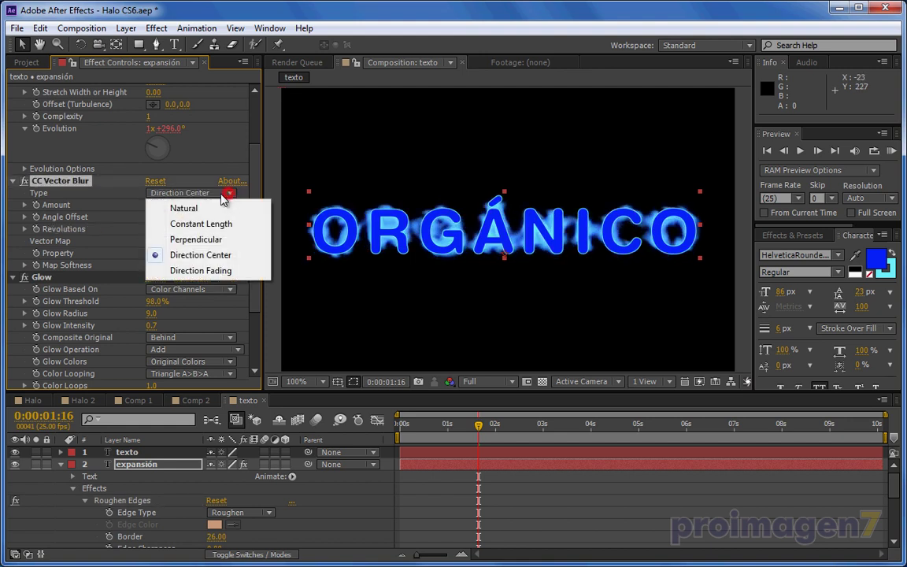
{"action": "left_click", "coordinate": [206, 237]}
{"action": "left_click", "coordinate": [206, 193]}
{"action": "left_click", "coordinate": [191, 225]}
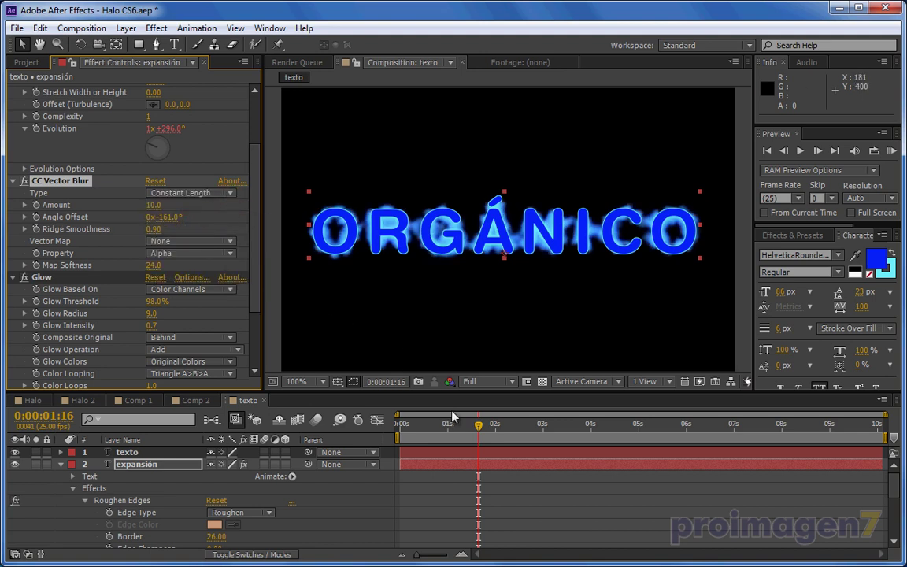
{"action": "mouse_move", "coordinate": [494, 431]}
{"action": "left_mouse_down"}
{"action": "mouse_move", "coordinate": [517, 447]}
{"action": "mouse_move", "coordinate": [410, 441]}
{"action": "left_mouse_up"}
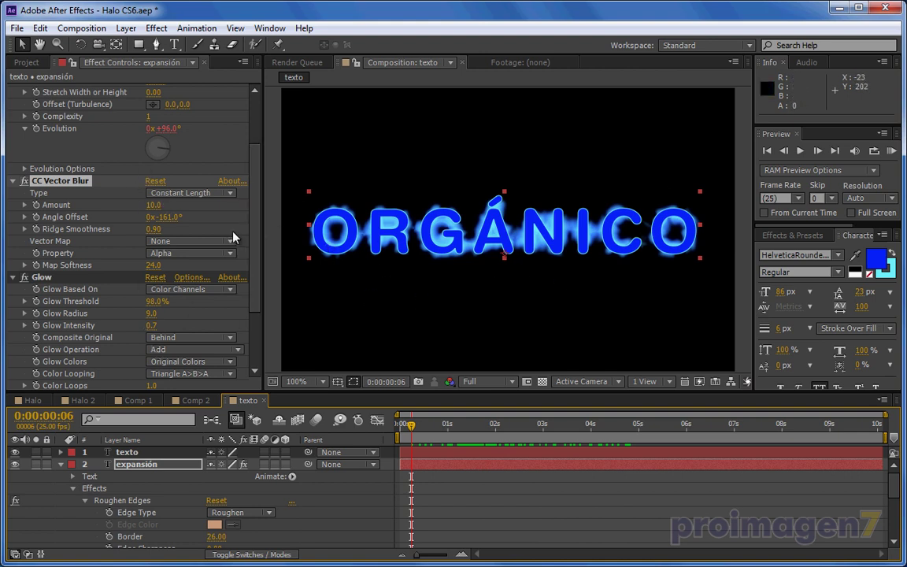
- Set CC Vector Blur back to Natural with Amount 11.0, Map Softness 62.2 and Luminance property
{"action": "left_click", "coordinate": [203, 193]}
{"action": "left_click", "coordinate": [204, 210]}
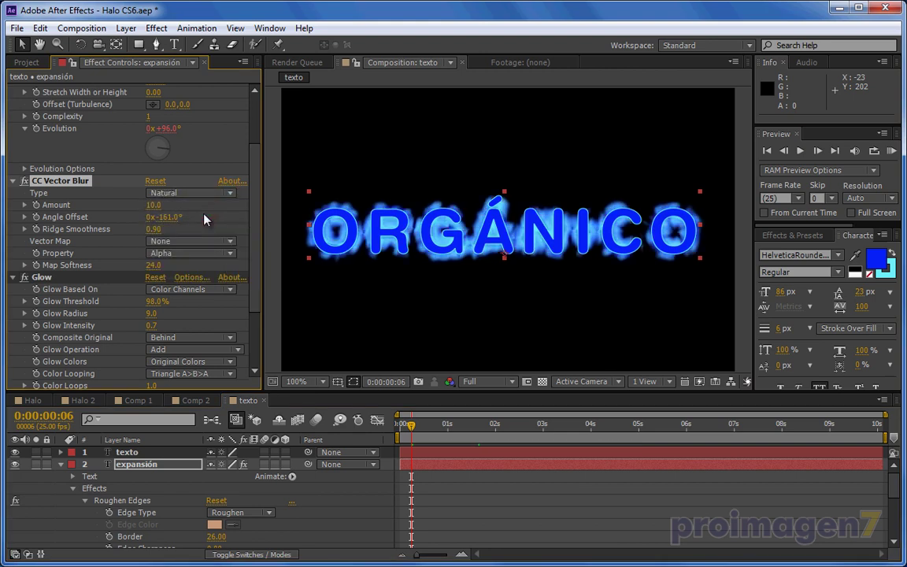
{"action": "left_click_drag", "start_coordinate": [151, 204], "coordinate": [160, 217]}
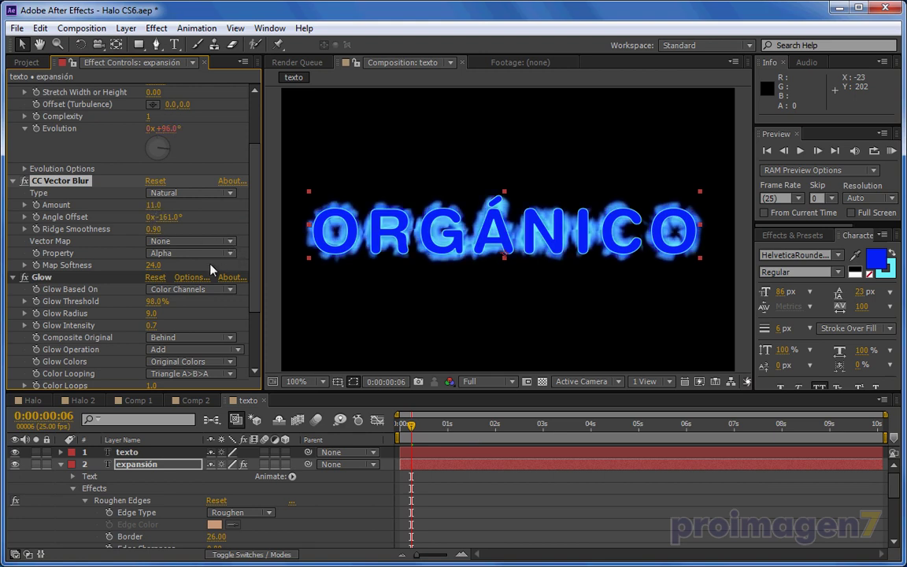
{"action": "mouse_move", "coordinate": [151, 265]}
{"action": "left_mouse_down"}
{"action": "mouse_move", "coordinate": [470, 286]}
{"action": "mouse_move", "coordinate": [441, 288]}
{"action": "left_mouse_up"}
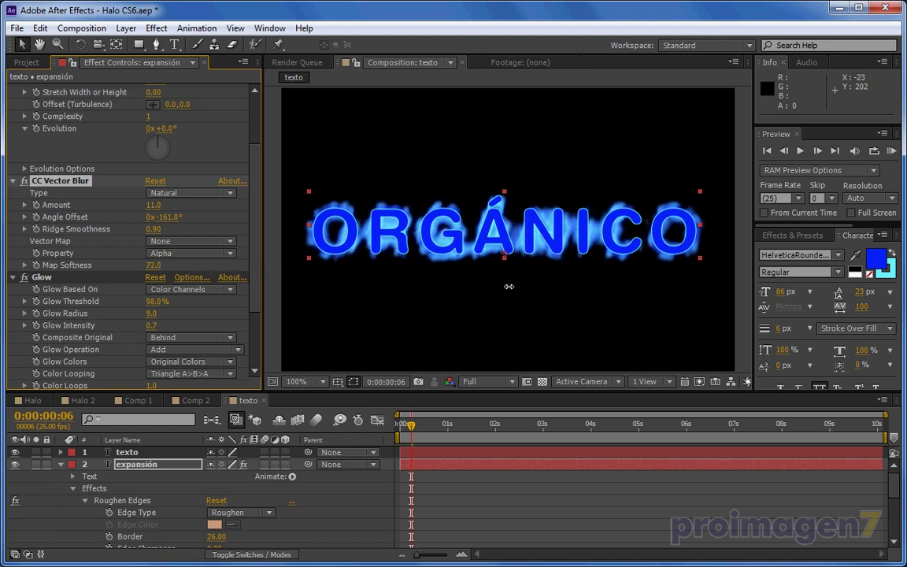
{"action": "left_click", "coordinate": [225, 252]}
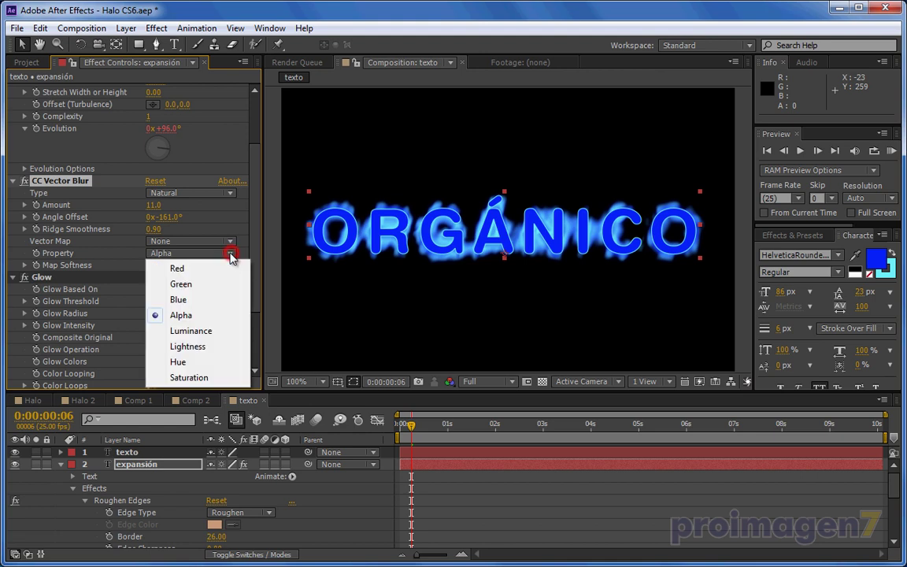
{"action": "left_click", "coordinate": [207, 330]}
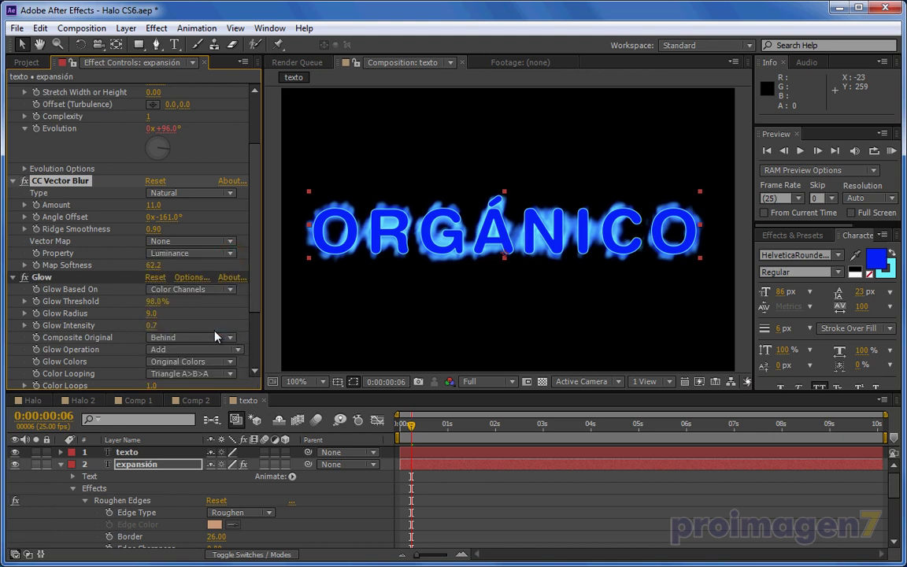
{"action": "mouse_move", "coordinate": [415, 436]}
{"action": "left_mouse_down"}
{"action": "mouse_move", "coordinate": [575, 426]}
{"action": "mouse_move", "coordinate": [466, 431]}
{"action": "left_mouse_up"}
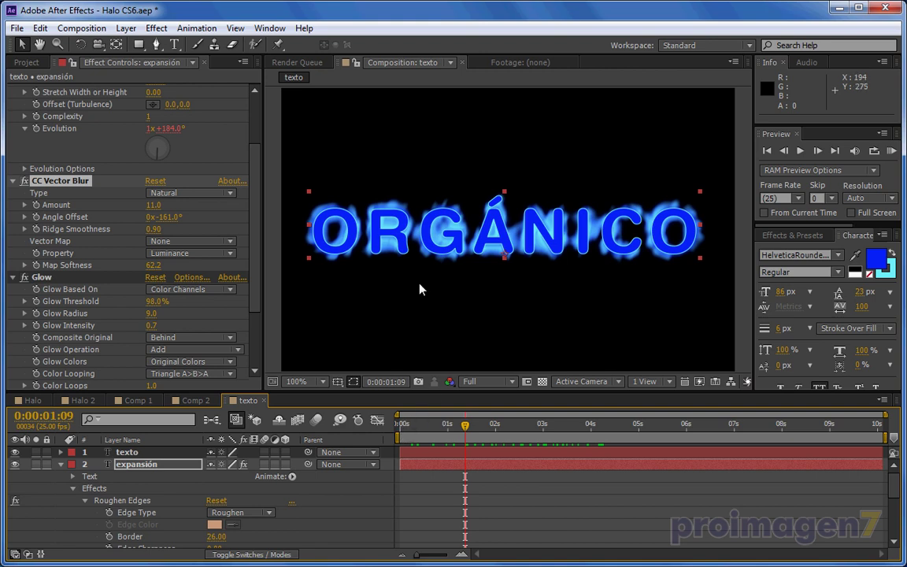
- With radioactivo.gif selected, create a new 640×400, 25 fps composition named img
{"action": "left_click", "coordinate": [26, 62]}
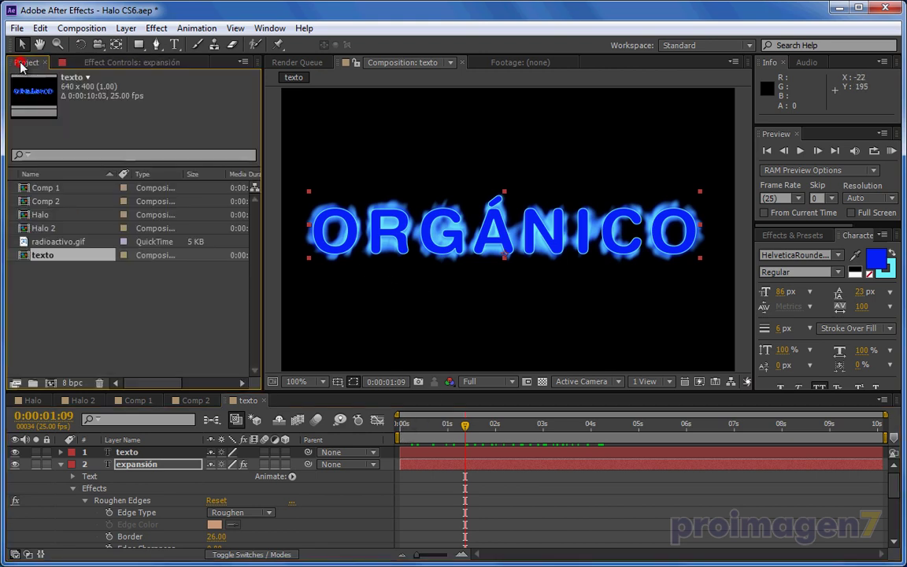
{"action": "left_click", "coordinate": [55, 241]}
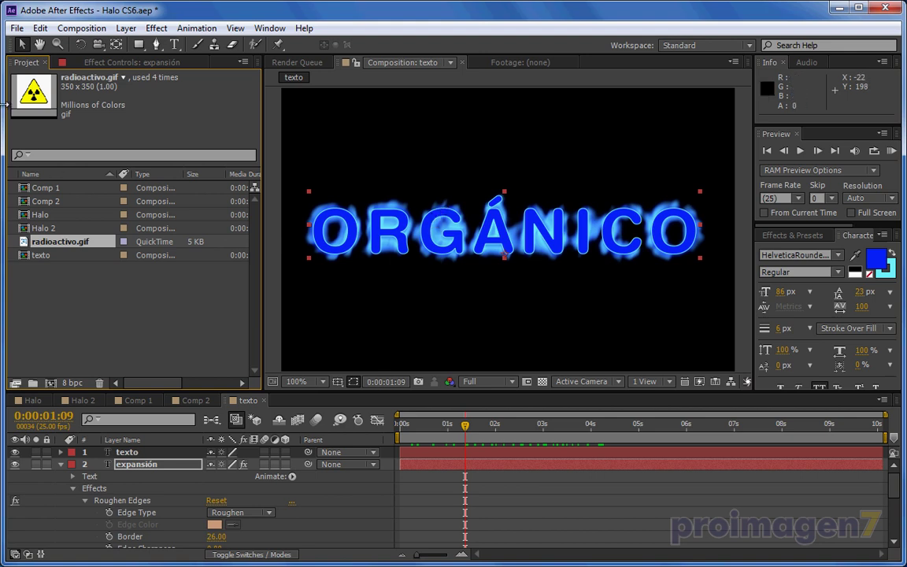
{"action": "left_click", "coordinate": [50, 382]}
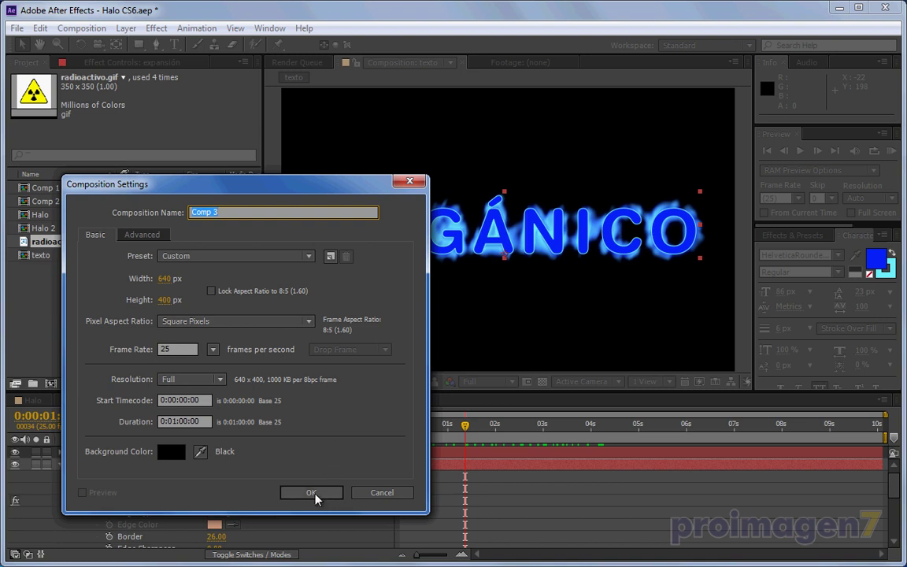
{"action": "type", "text": "img"}
{"action": "left_click", "coordinate": [298, 492]}
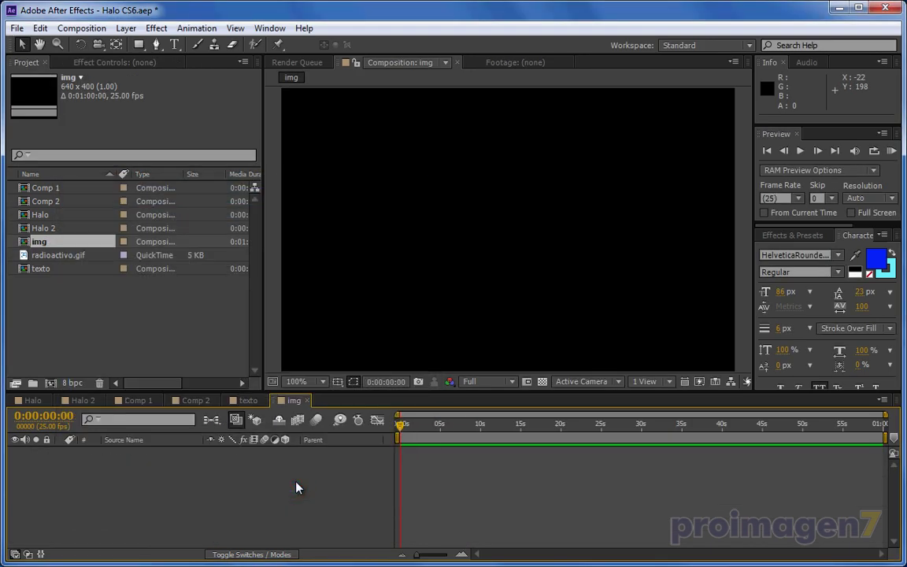
- Add radioactivo.gif to the img timeline, then apply Roughen Edges and delete it again
{"action": "left_click_drag", "start_coordinate": [24, 258], "coordinate": [140, 535]}
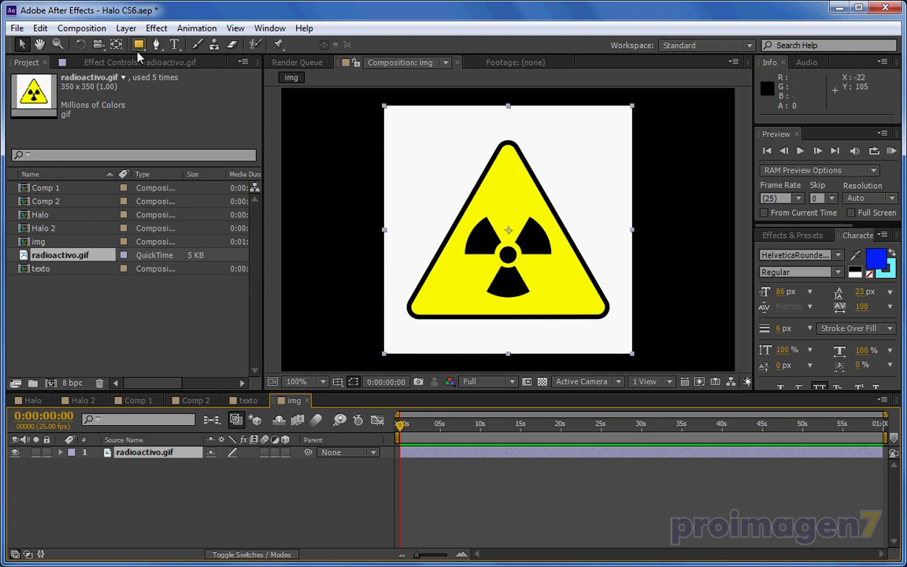
{"action": "left_click", "coordinate": [157, 29]}
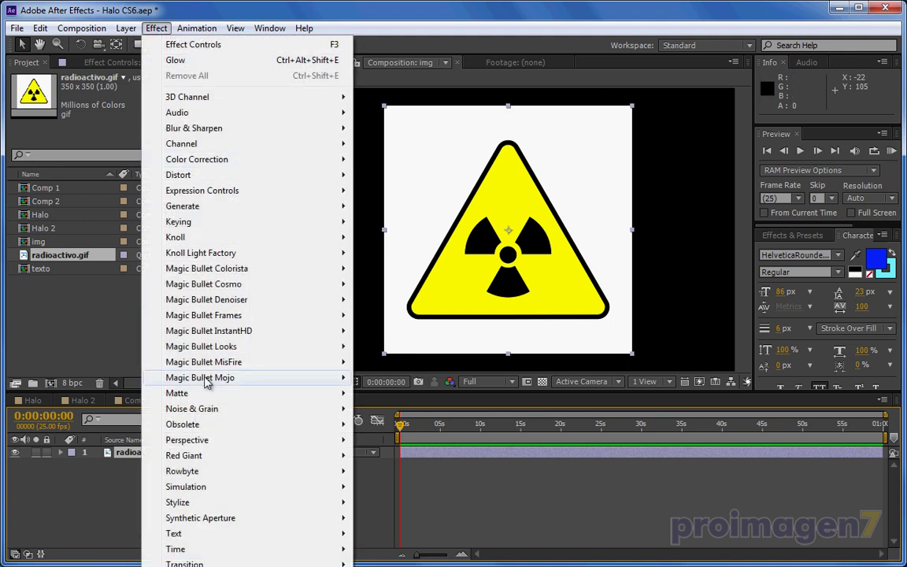
{"action": "mouse_move", "coordinate": [216, 502]}
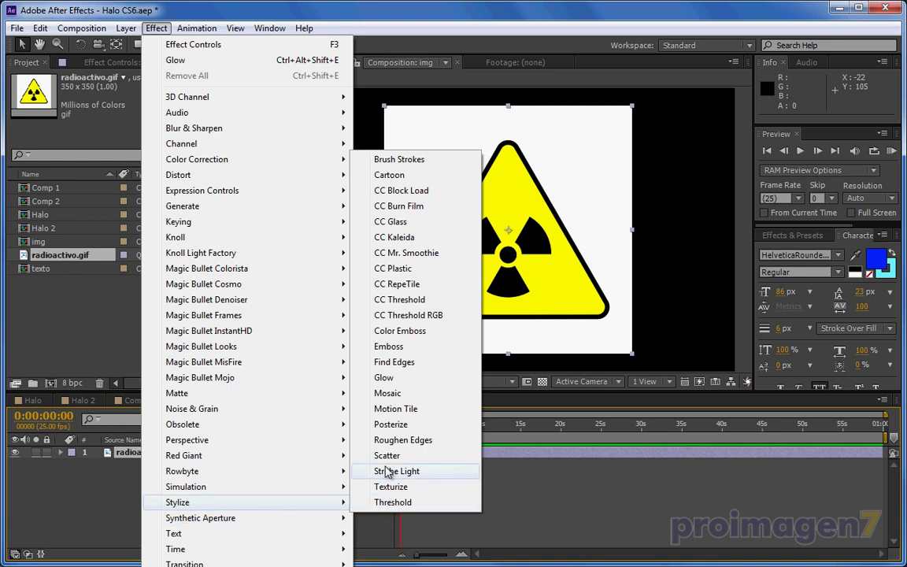
{"action": "left_click", "coordinate": [398, 440]}
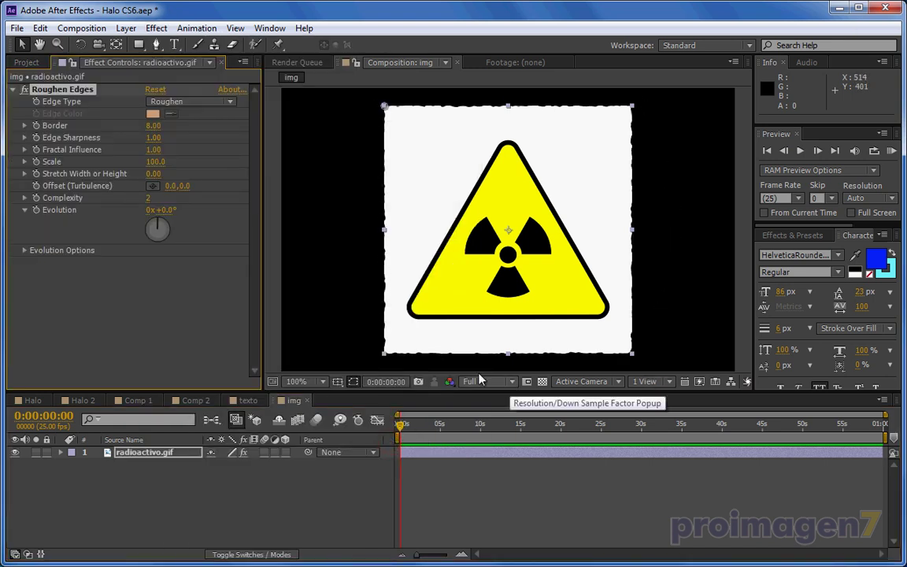
{"action": "key", "text": "Delete"}
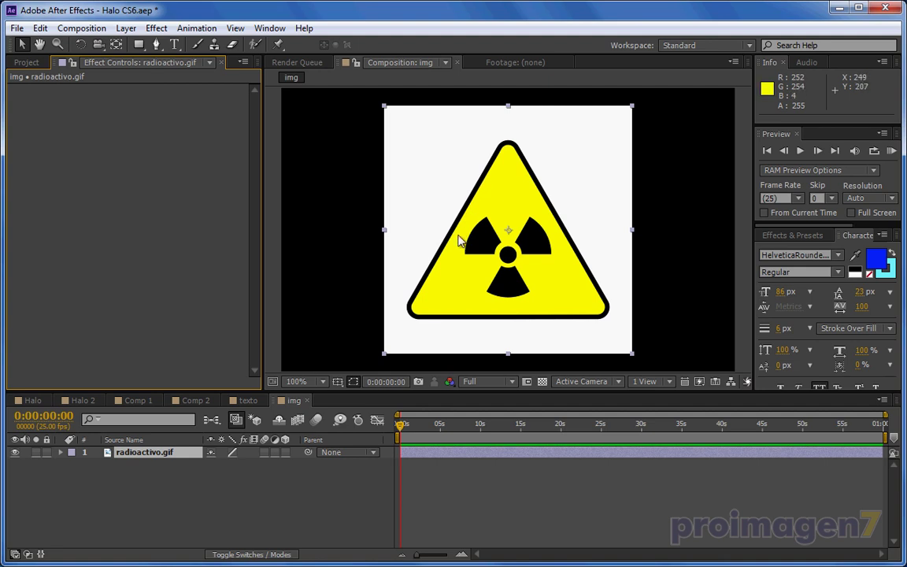
- Apply Extract to the sign layer and lower White Point to 250 to key out white
{"action": "left_click", "coordinate": [142, 452]}
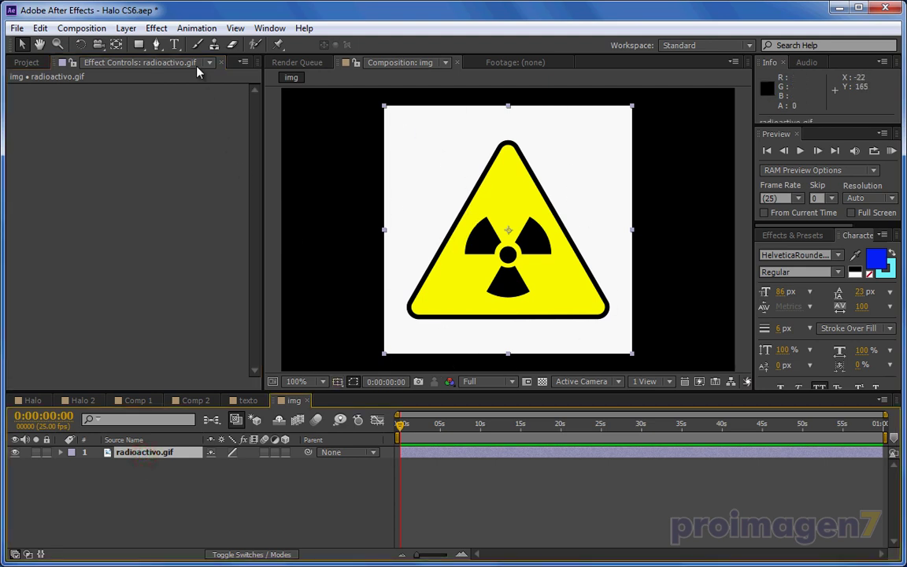
{"action": "left_click", "coordinate": [156, 28]}
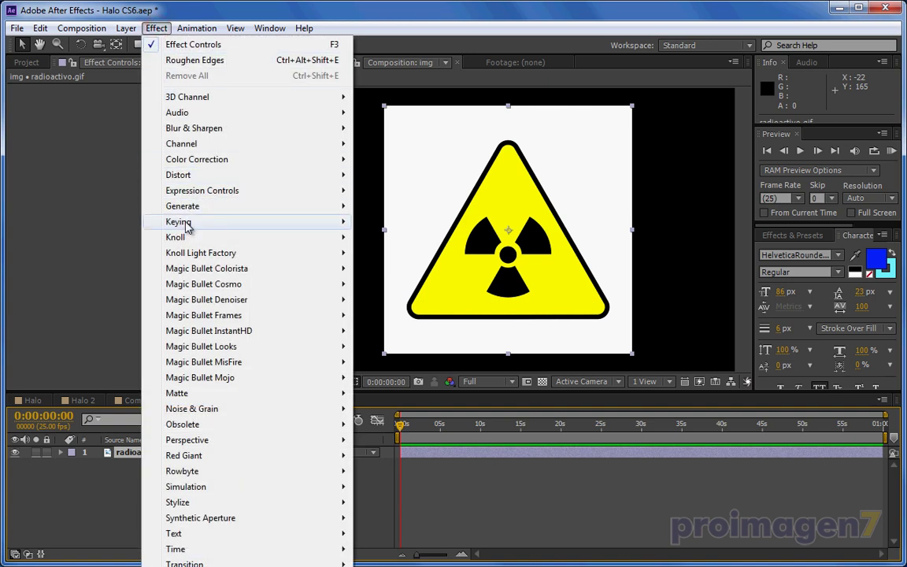
{"action": "mouse_move", "coordinate": [186, 222]}
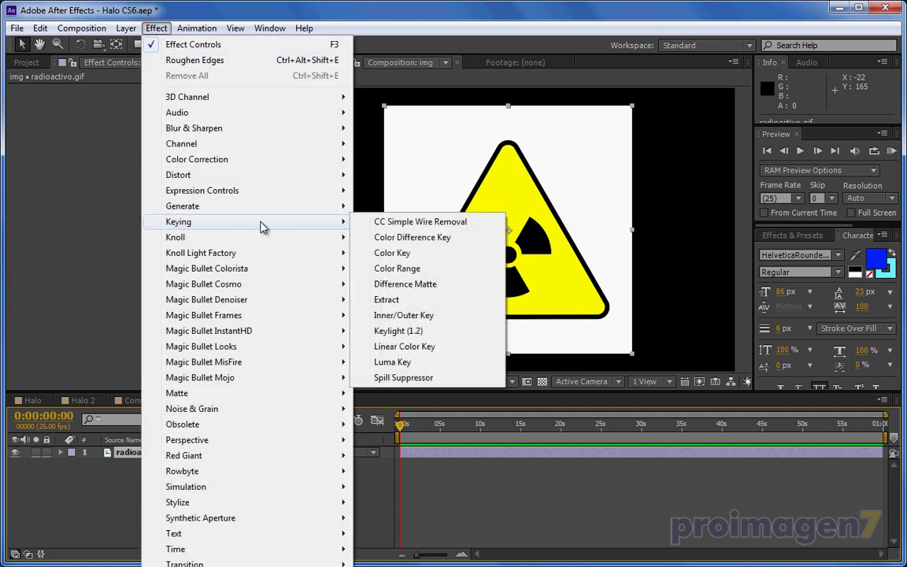
{"action": "left_click", "coordinate": [386, 301]}
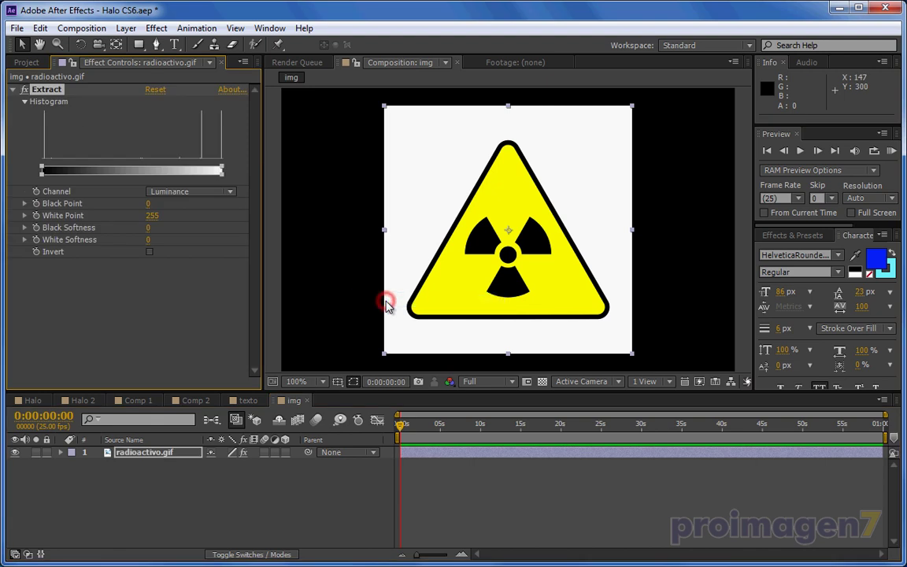
{"action": "left_click_drag", "start_coordinate": [151, 216], "coordinate": [144, 215]}
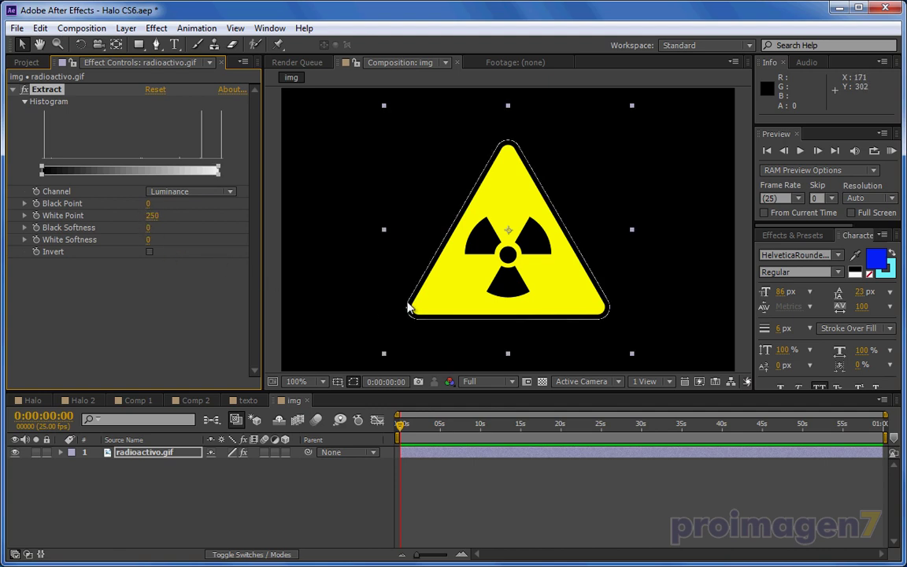
- Add Simple Choker with Choke Matte 1.90 and show the transparency grid
{"action": "left_click", "coordinate": [153, 29]}
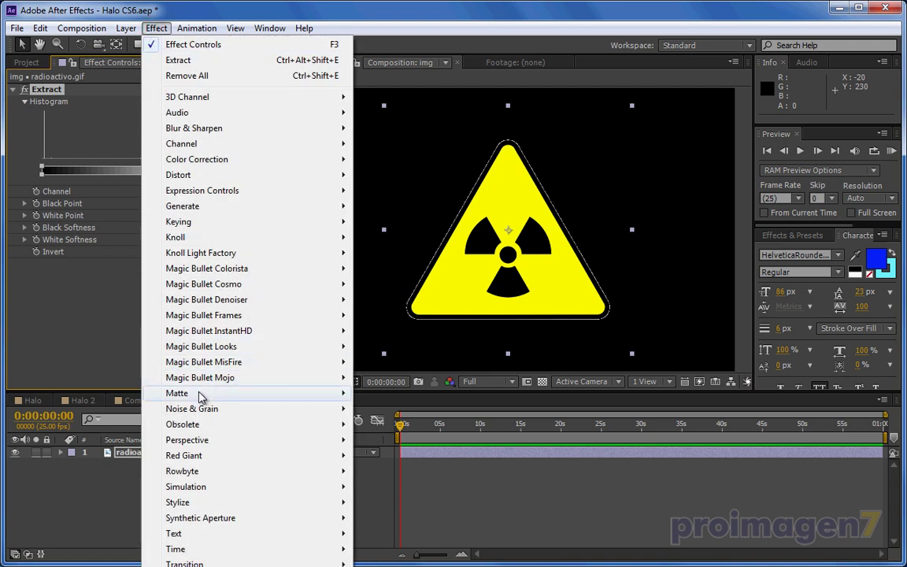
{"action": "mouse_move", "coordinate": [199, 398]}
{"action": "left_click", "coordinate": [387, 441]}
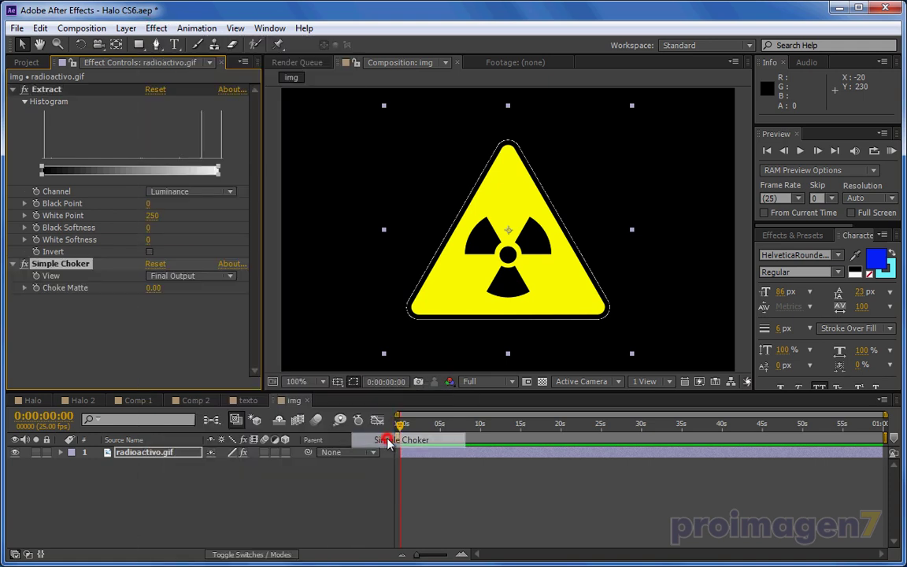
{"action": "left_click_drag", "start_coordinate": [153, 288], "coordinate": [166, 288]}
{"action": "left_click", "coordinate": [541, 381]}
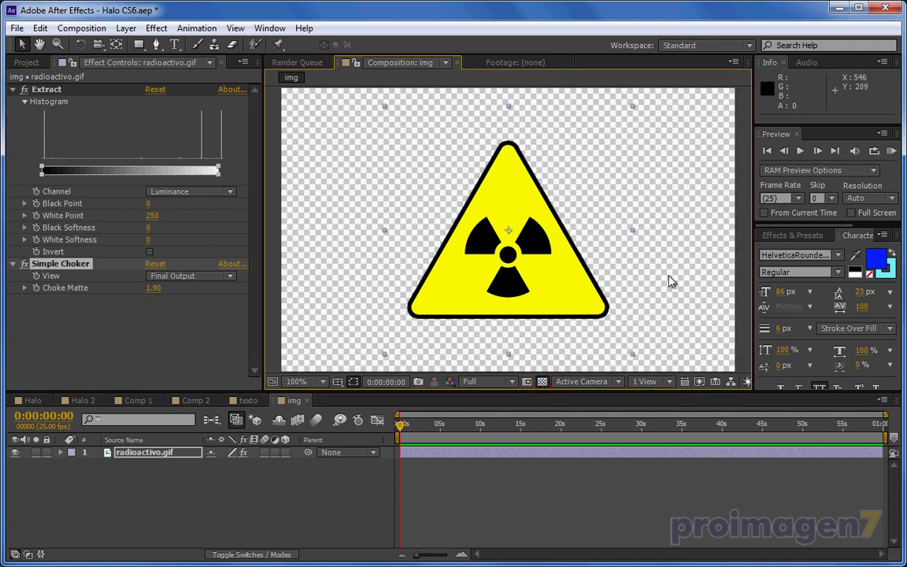
{"action": "left_click", "coordinate": [182, 337]}
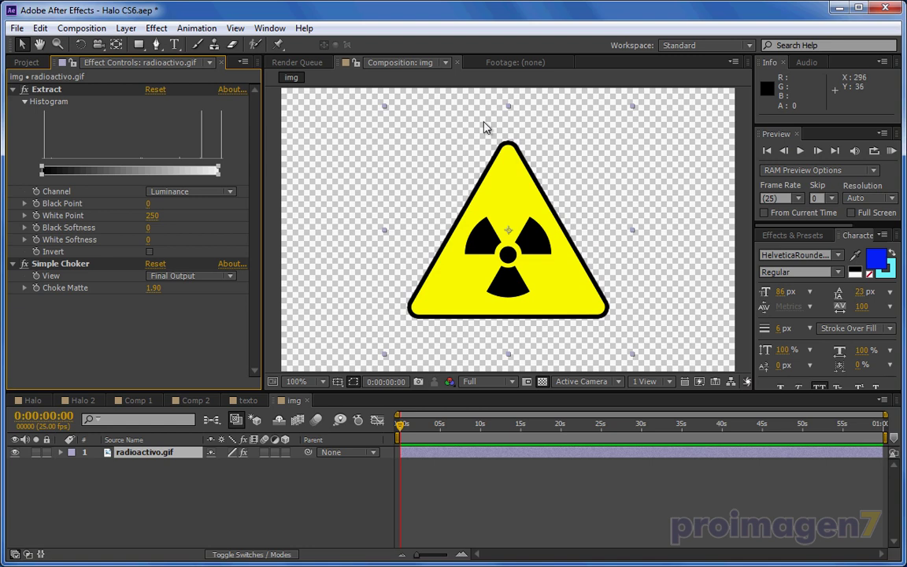
{"action": "left_click", "coordinate": [146, 335]}
- Duplicate the radioactivo.gif layer and rename the top copy imagen and the lower one base
{"action": "left_click", "coordinate": [180, 494]}
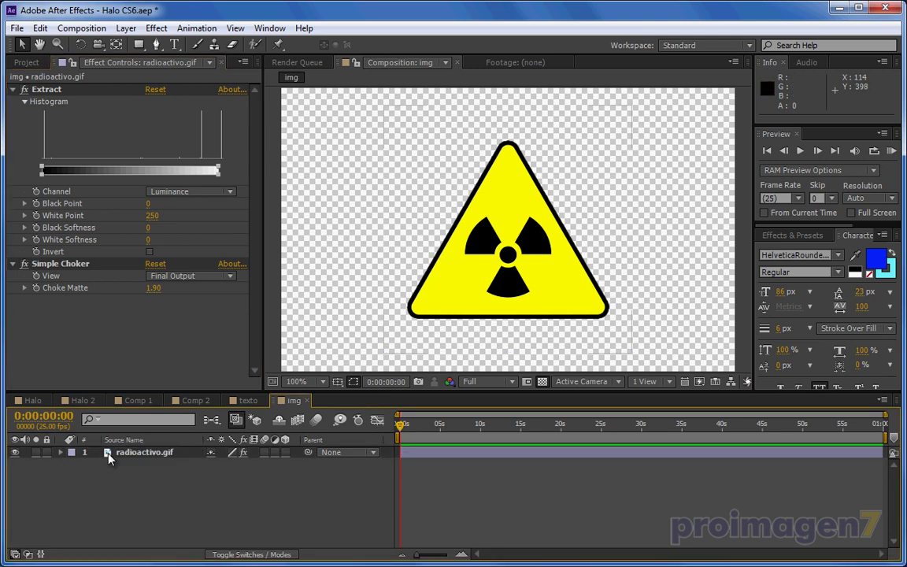
{"action": "left_click", "coordinate": [109, 456]}
{"action": "key", "text": "ctrl+d"}
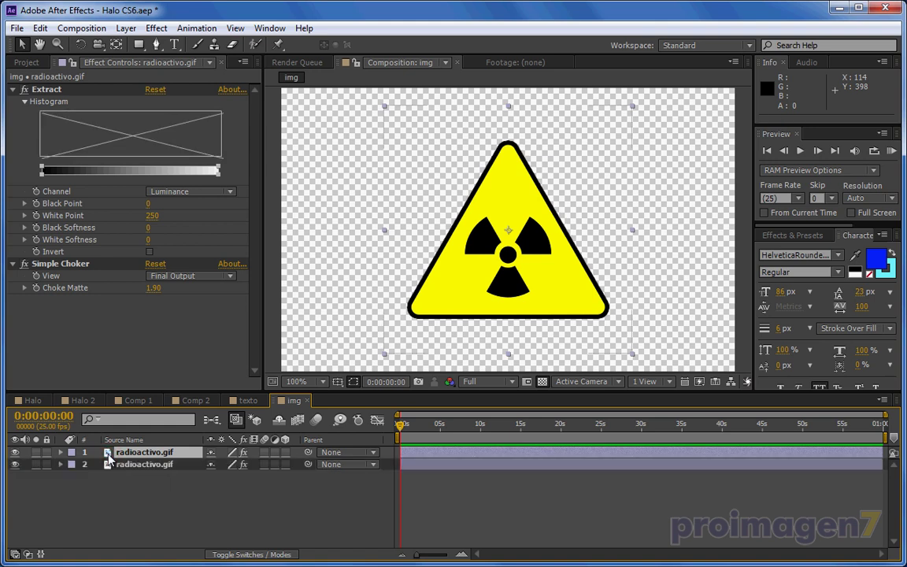
{"action": "key", "text": "Return"}
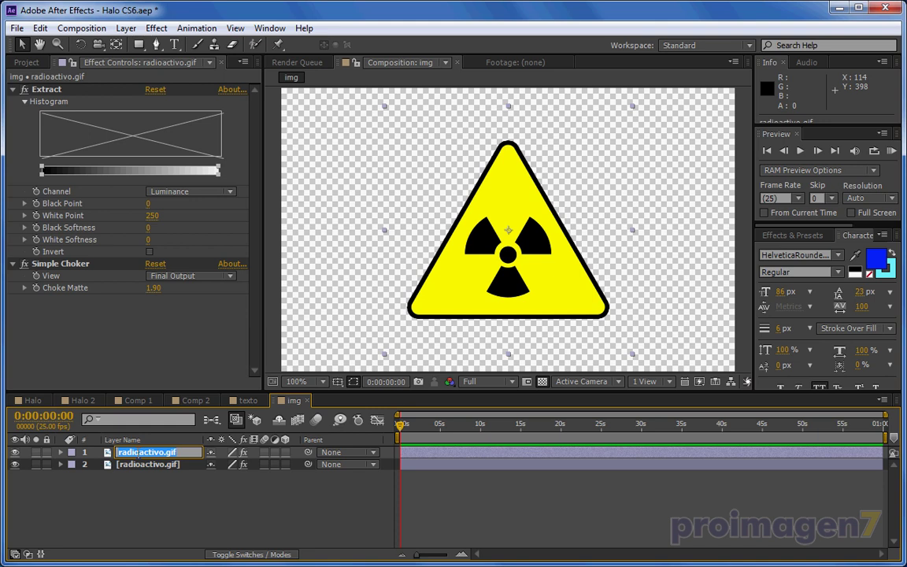
{"action": "type", "text": "imagen"}
{"action": "left_click", "coordinate": [135, 510]}
{"action": "left_click", "coordinate": [134, 465]}
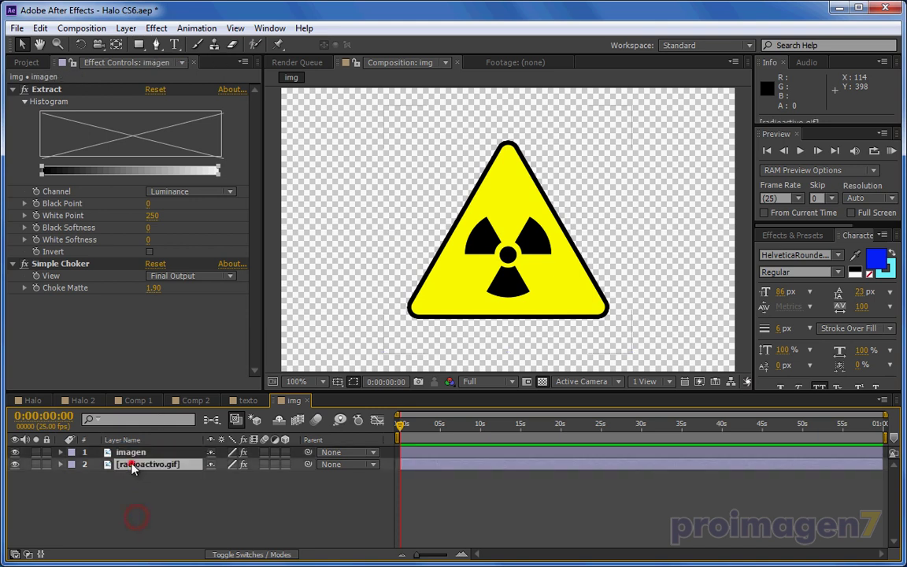
{"action": "key", "text": "Return"}
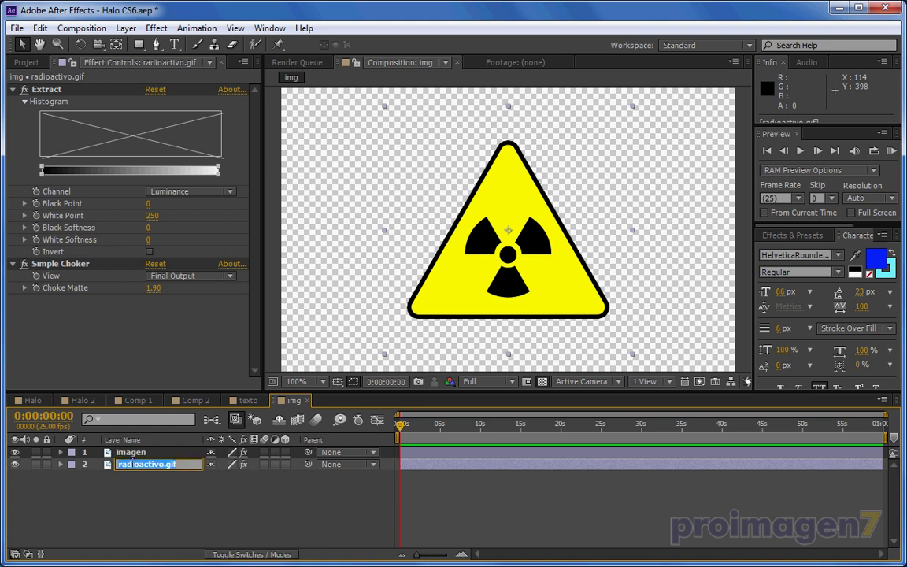
{"action": "type", "text": "base"}
{"action": "left_click", "coordinate": [174, 507]}
{"action": "left_click", "coordinate": [122, 465]}
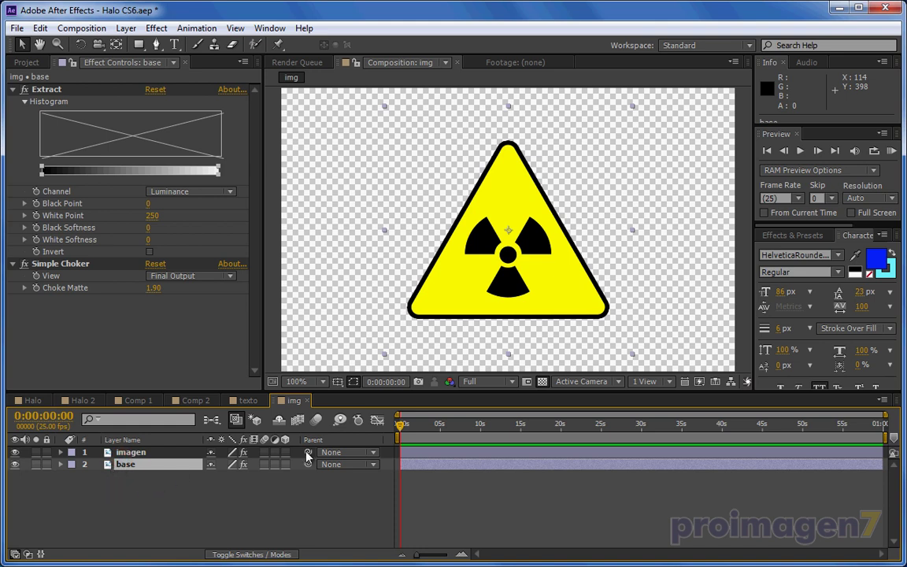
- Hide imagen and tune the base layer's Choke Matte to 1.70, removing the white outline, on the transparency grid
{"action": "left_click", "coordinate": [15, 453]}
{"action": "left_click", "coordinate": [126, 464]}
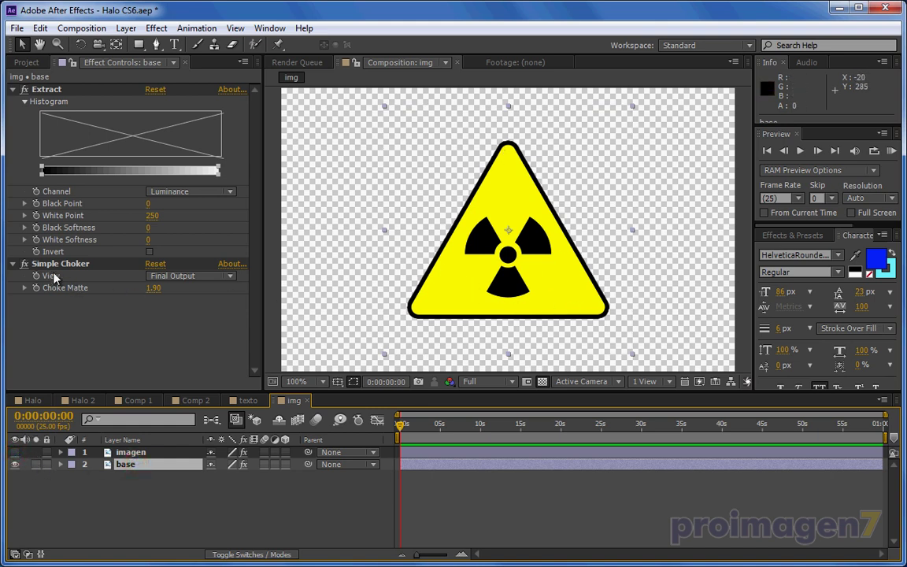
{"action": "left_click_drag", "start_coordinate": [153, 288], "coordinate": [89, 290]}
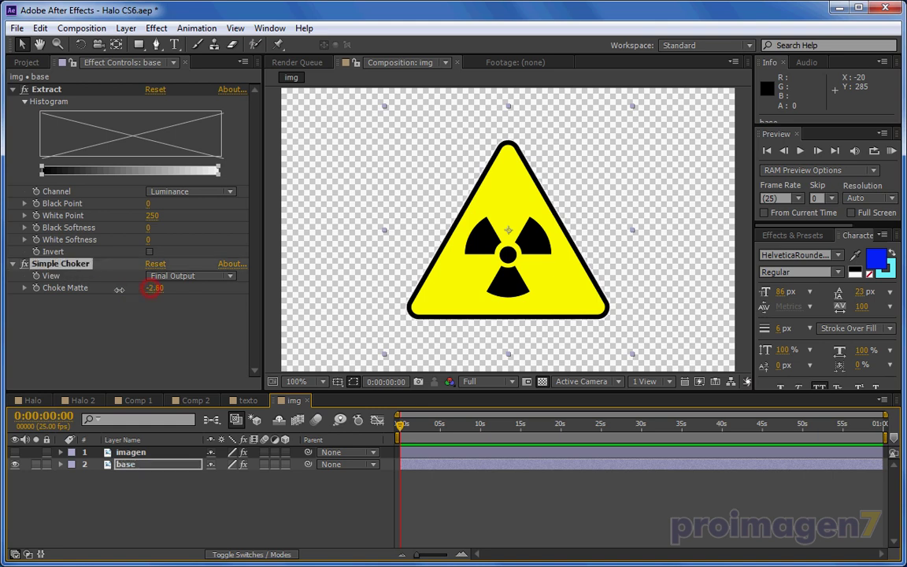
{"action": "left_click", "coordinate": [542, 381]}
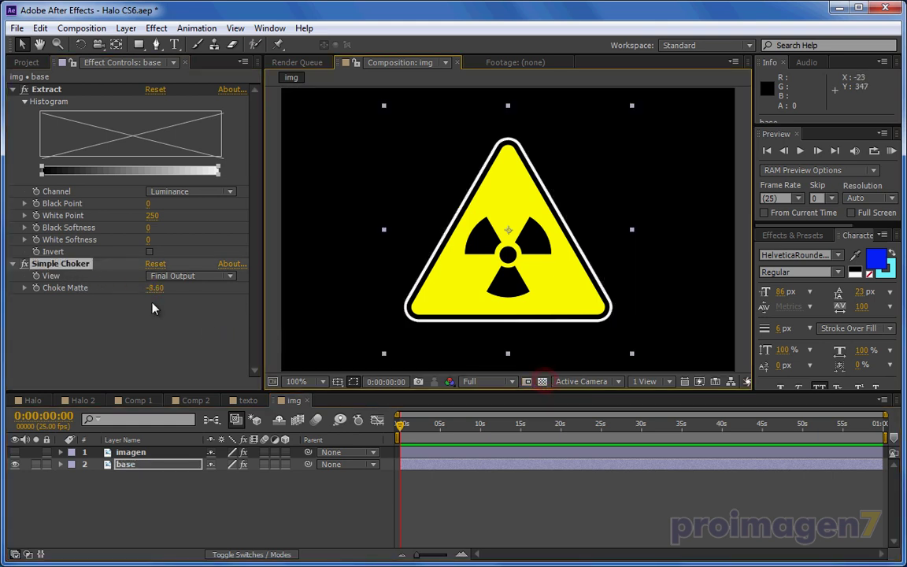
{"action": "left_click_drag", "start_coordinate": [154, 288], "coordinate": [425, 296]}
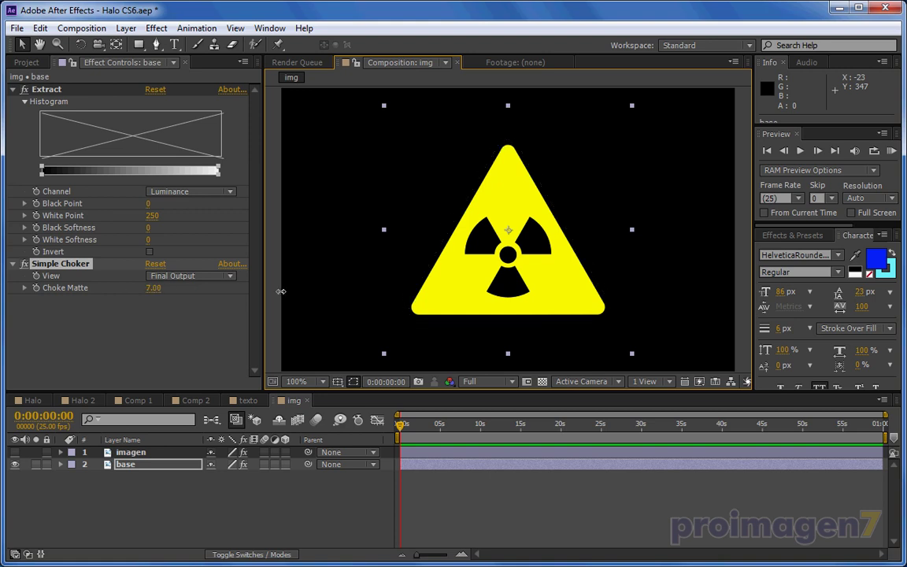
{"action": "left_click_drag", "start_coordinate": [425, 297], "coordinate": [16, 277]}
{"action": "mouse_move", "coordinate": [123, 281]}
{"action": "left_mouse_down"}
{"action": "mouse_move", "coordinate": [145, 315]}
{"action": "mouse_move", "coordinate": [135, 315]}
{"action": "left_mouse_up"}
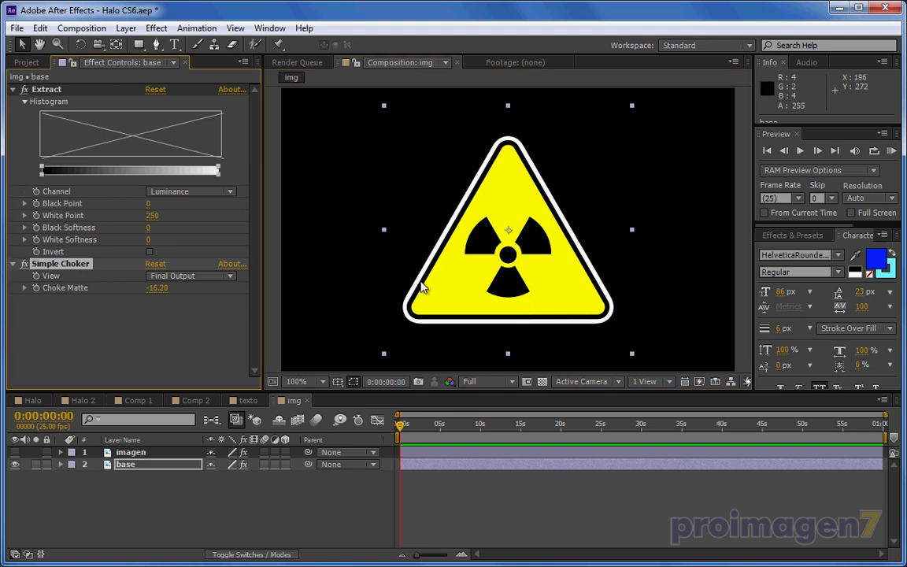
{"action": "mouse_move", "coordinate": [157, 288]}
{"action": "left_mouse_down"}
{"action": "mouse_move", "coordinate": [71, 288]}
{"action": "mouse_move", "coordinate": [167, 293]}
{"action": "left_mouse_up"}
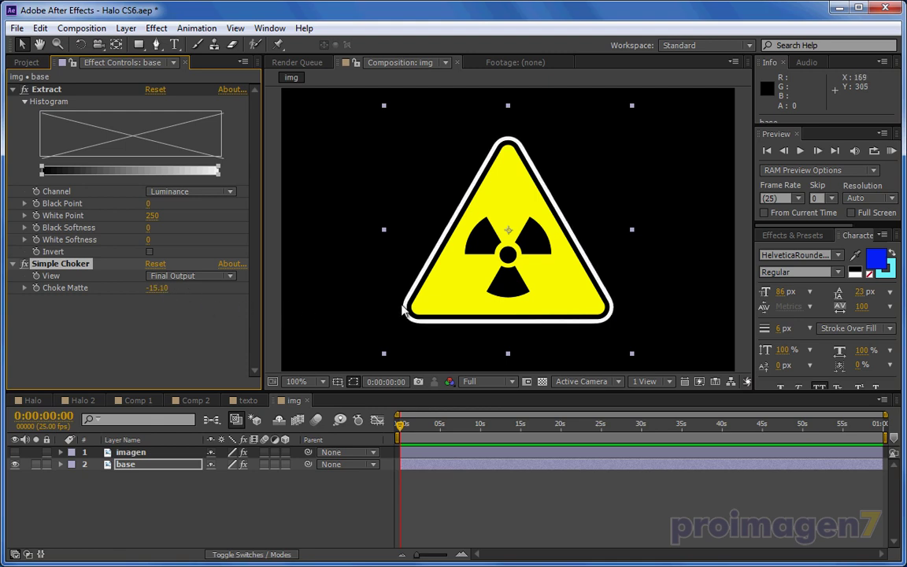
{"action": "left_click_drag", "start_coordinate": [157, 289], "coordinate": [177, 291]}
{"action": "left_click_drag", "start_coordinate": [177, 292], "coordinate": [281, 294]}
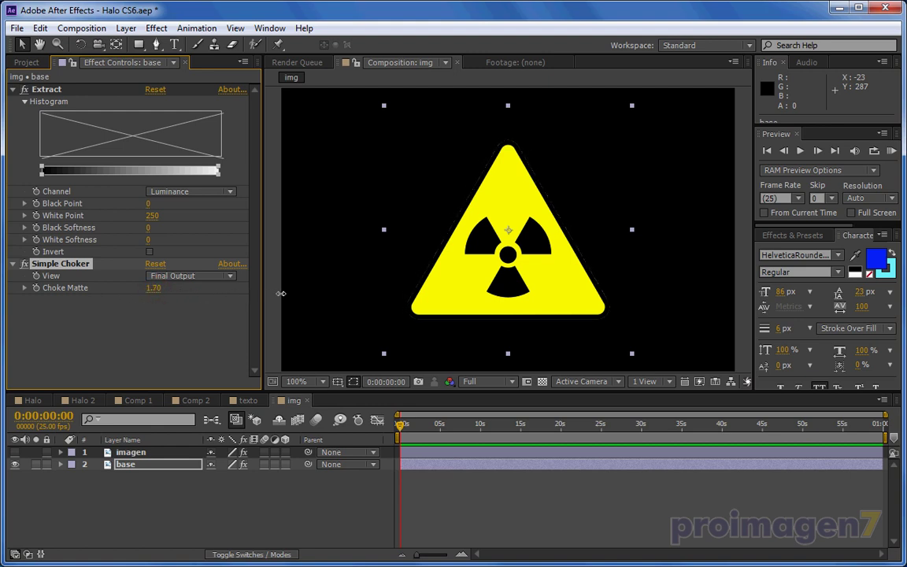
{"action": "left_click", "coordinate": [189, 339]}
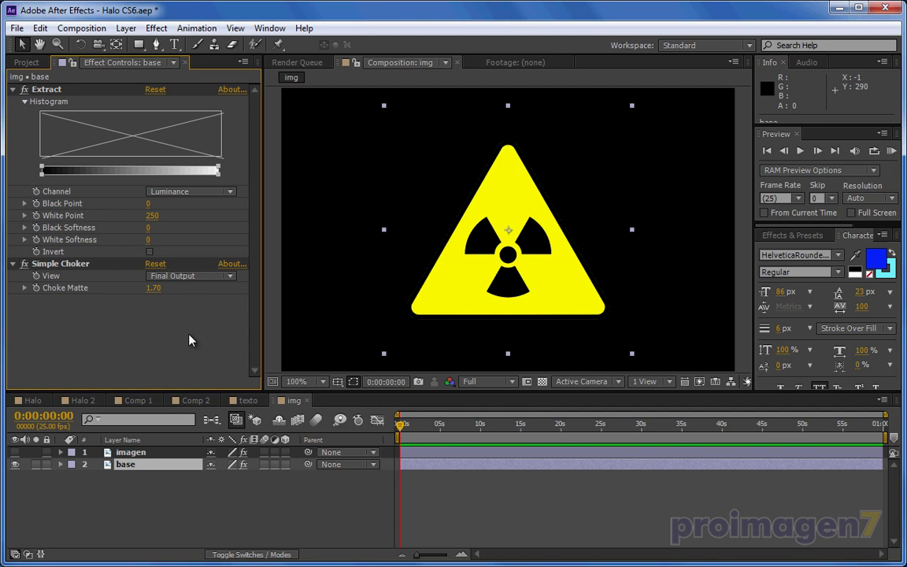
{"action": "left_click", "coordinate": [541, 381]}
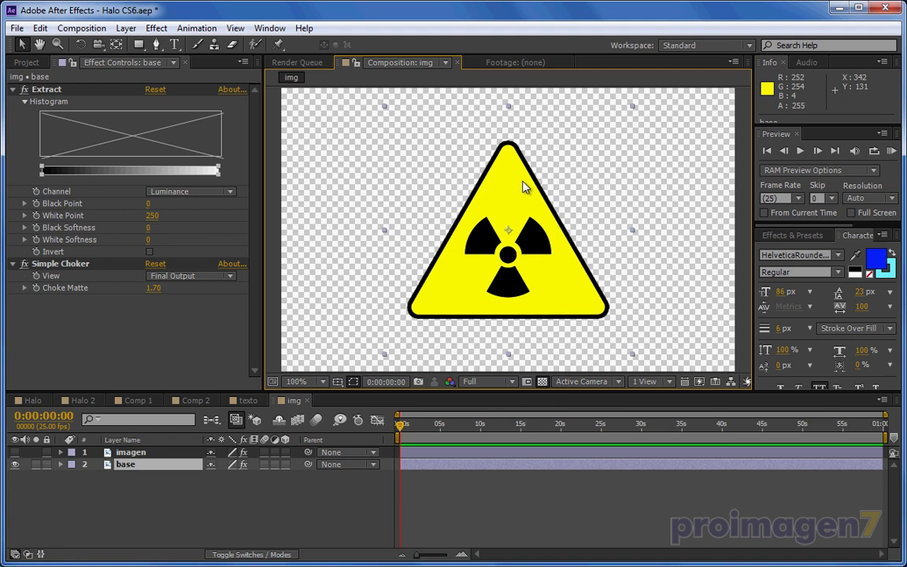
- Apply Radial Shadow to the base layer and place its light source at 173.5,208.5
{"action": "left_click", "coordinate": [157, 33]}
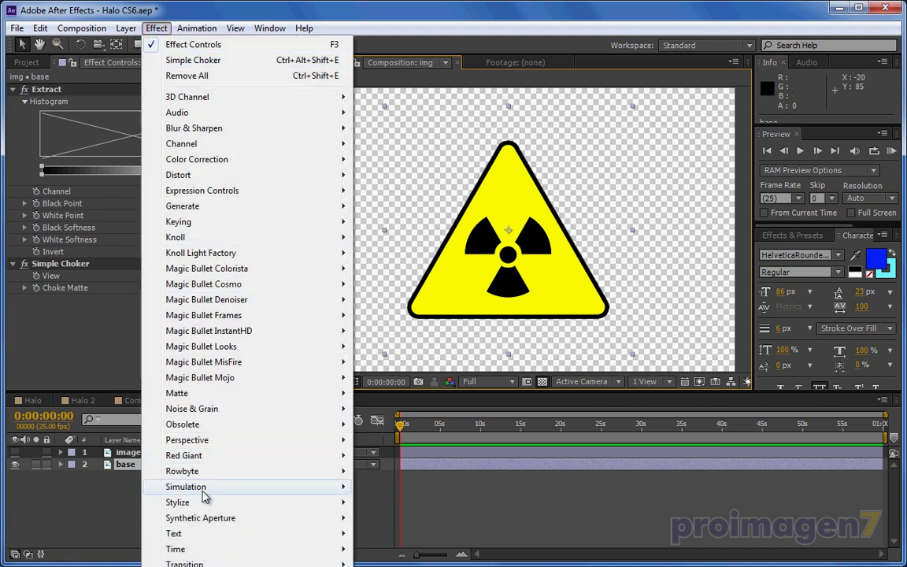
{"action": "mouse_move", "coordinate": [319, 489]}
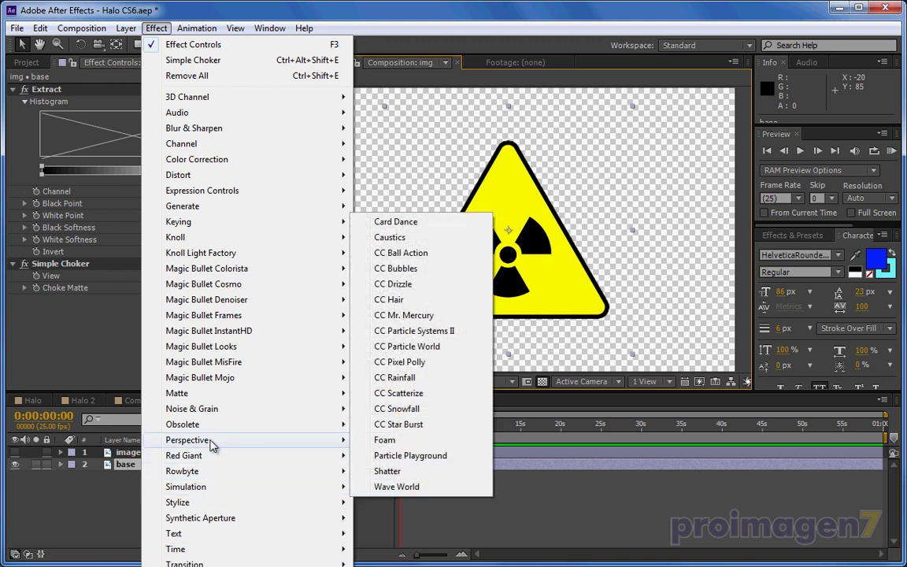
{"action": "mouse_move", "coordinate": [213, 442]}
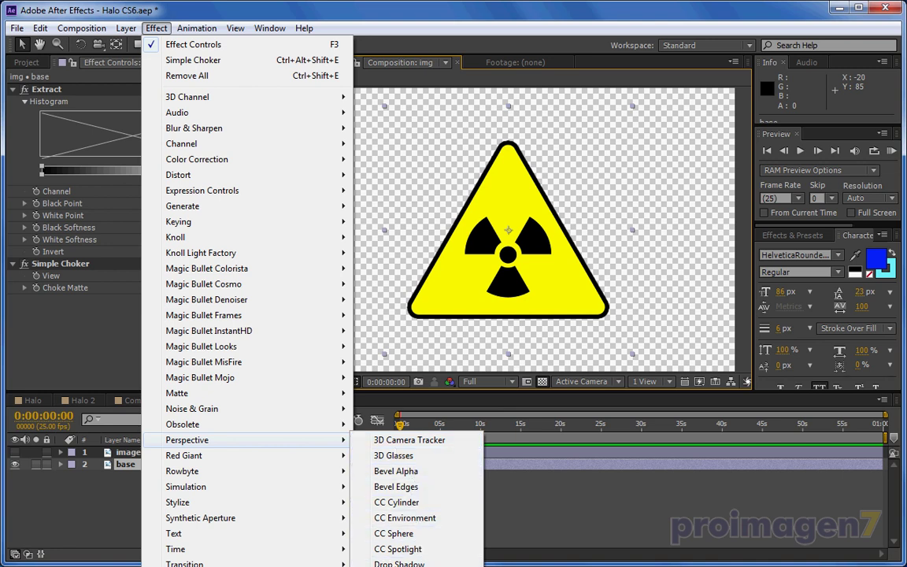
{"action": "left_click", "coordinate": [405, 566]}
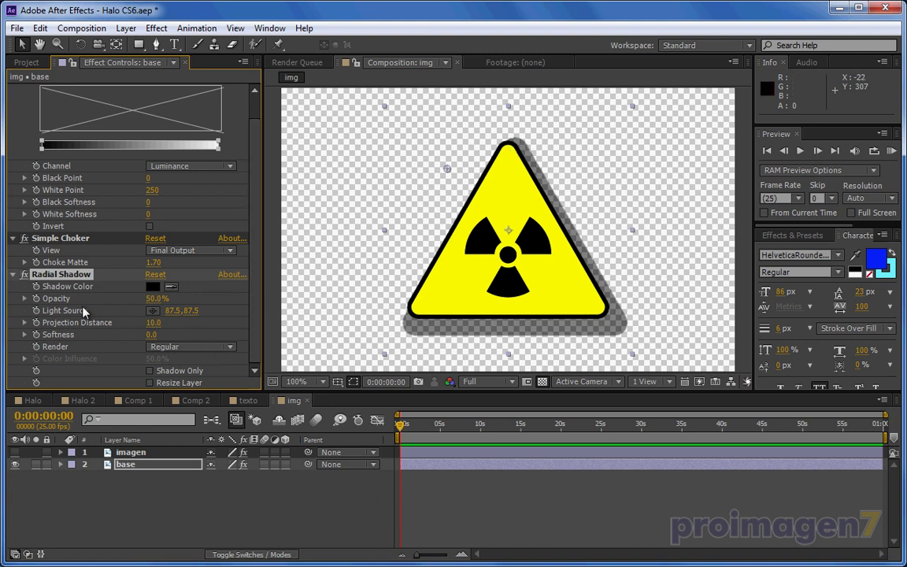
{"action": "mouse_move", "coordinate": [446, 169]}
{"action": "left_mouse_down"}
{"action": "mouse_move", "coordinate": [542, 247]}
{"action": "mouse_move", "coordinate": [496, 254]}
{"action": "left_mouse_up"}
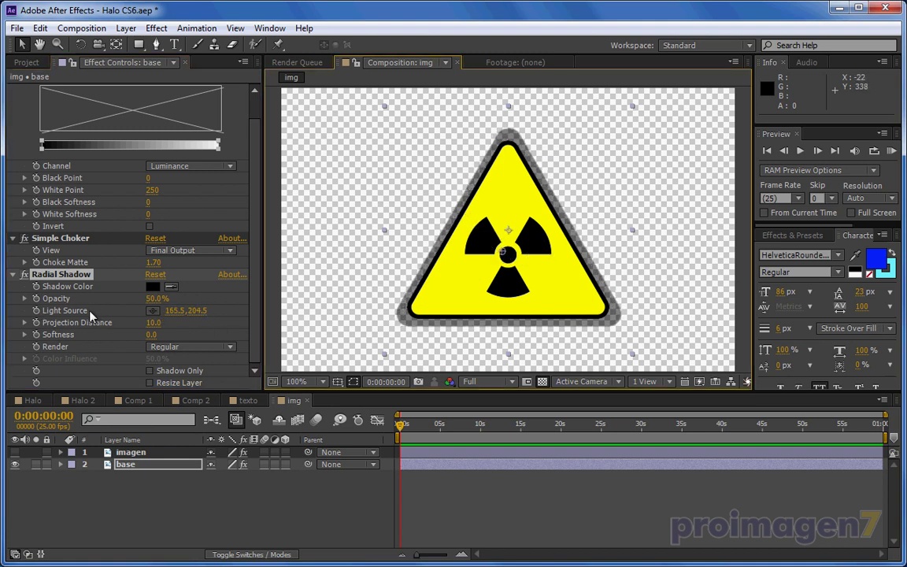
{"action": "left_click_drag", "start_coordinate": [501, 254], "coordinate": [502, 260]}
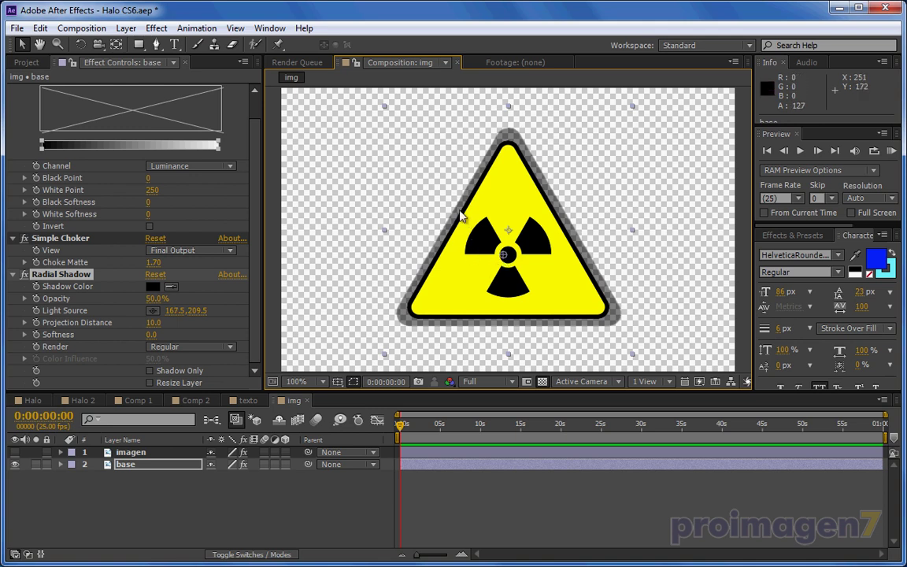
{"action": "left_click_drag", "start_coordinate": [503, 254], "coordinate": [507, 256]}
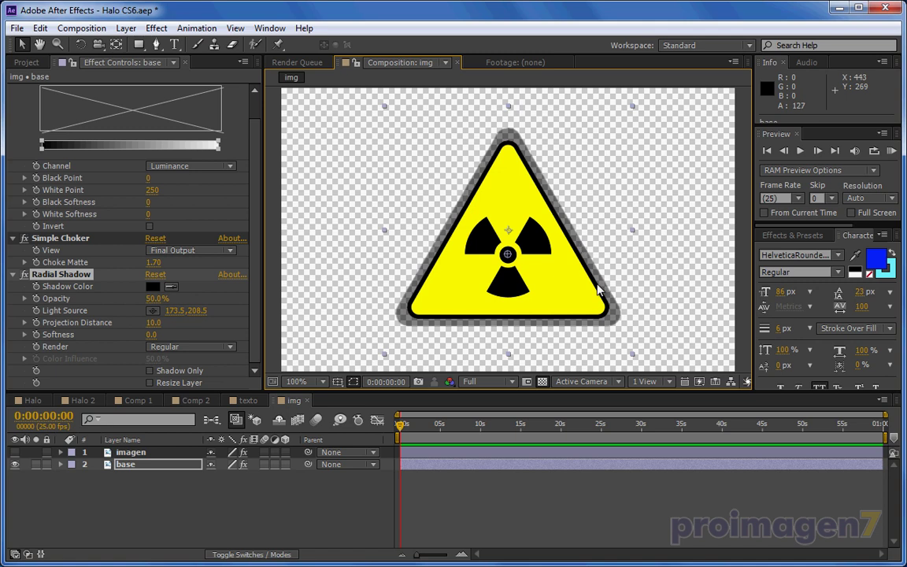
- Enable Shadow Only on the Radial Shadow and toggle the imagen layer's visibility to compare
{"action": "left_click", "coordinate": [149, 371]}
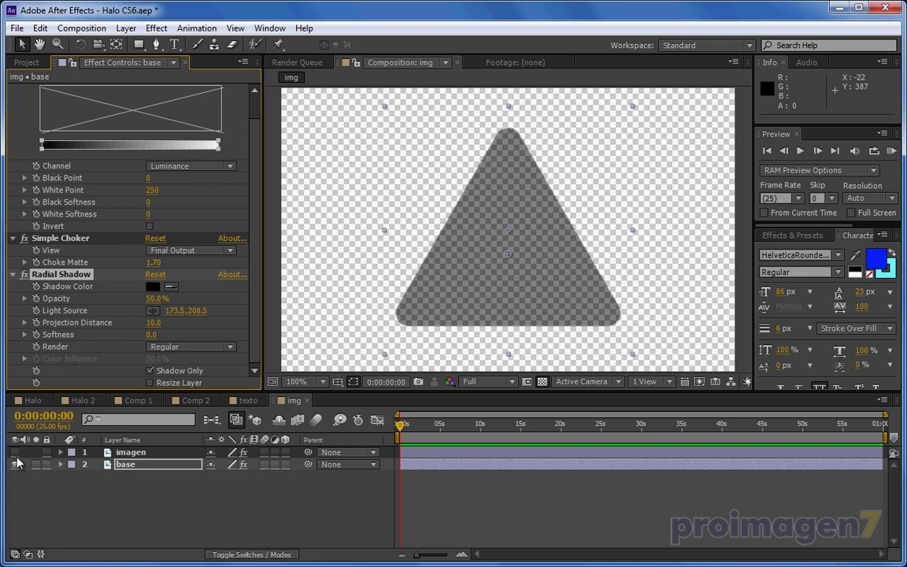
{"action": "left_click", "coordinate": [125, 452]}
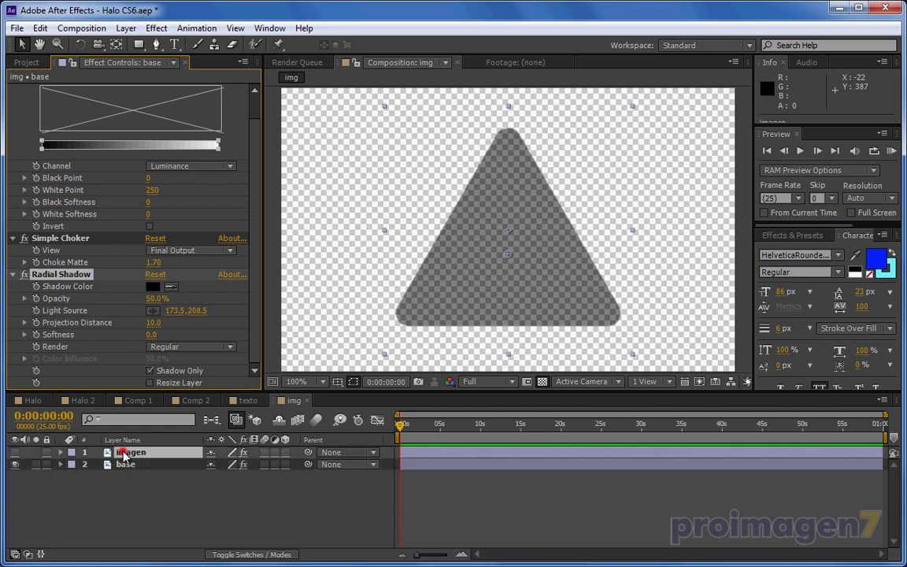
{"action": "left_click", "coordinate": [15, 452]}
{"action": "left_click", "coordinate": [15, 453]}
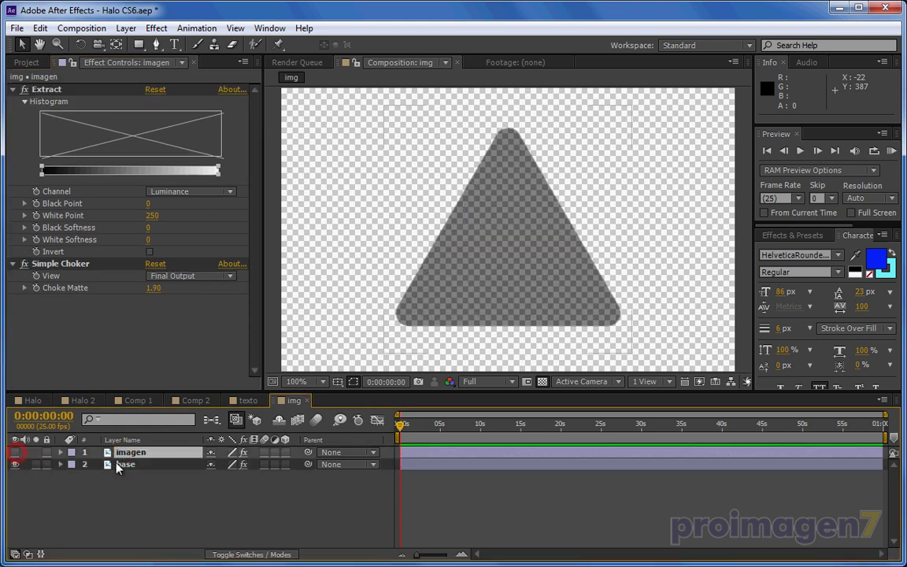
{"action": "left_click", "coordinate": [126, 465]}
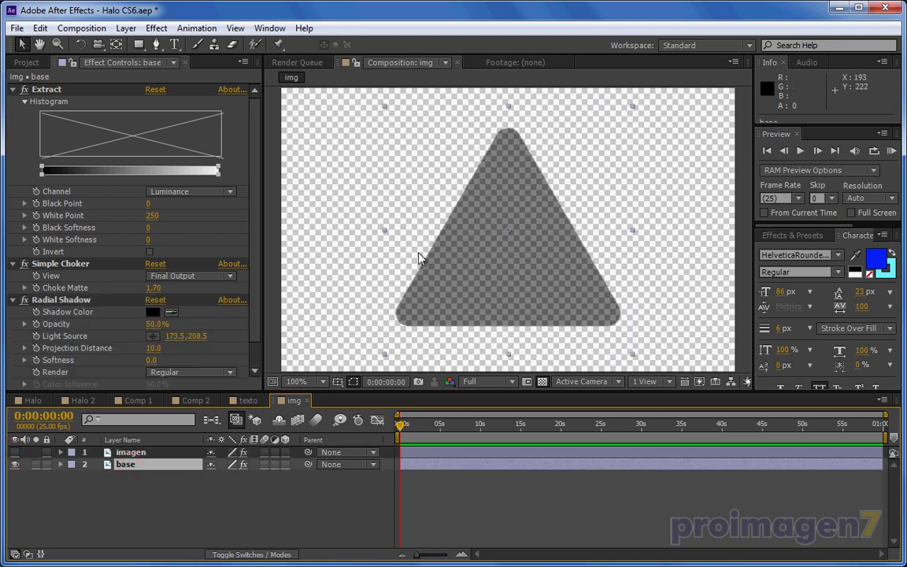
{"action": "left_click", "coordinate": [15, 452]}
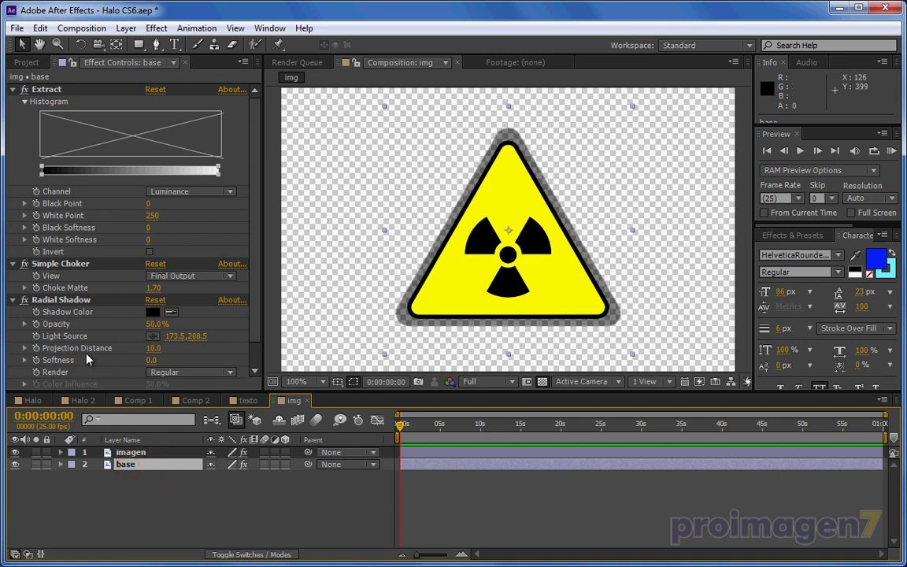
- Nudge the Radial Shadow's Projection Distance to 10.2
{"action": "mouse_move", "coordinate": [151, 350]}
{"action": "left_mouse_down"}
{"action": "mouse_move", "coordinate": [137, 348]}
{"action": "mouse_move", "coordinate": [150, 351]}
{"action": "left_mouse_up"}
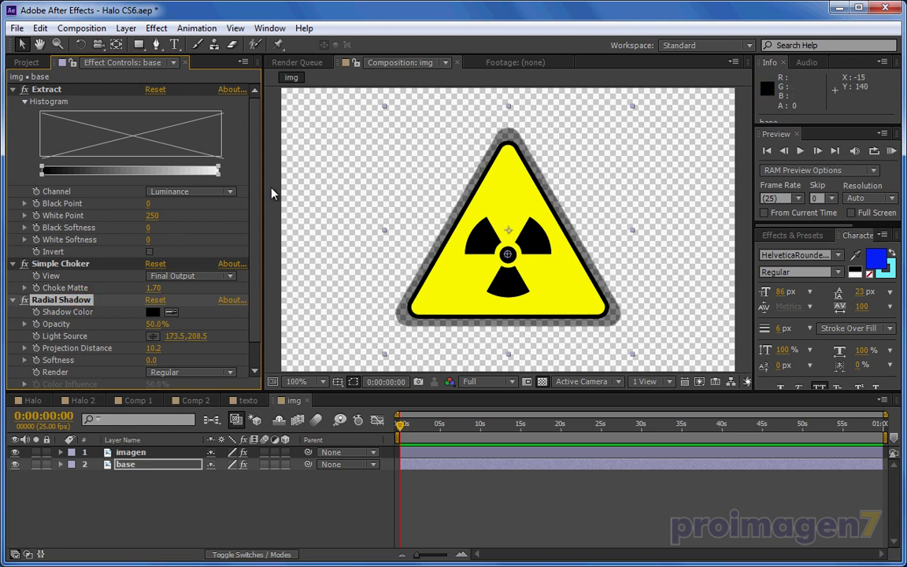
- Add Roughen Edges with Edge Type Cut, and set shadow Projection Distance 16.0 and Softness 18.2
{"action": "left_click", "coordinate": [157, 29]}
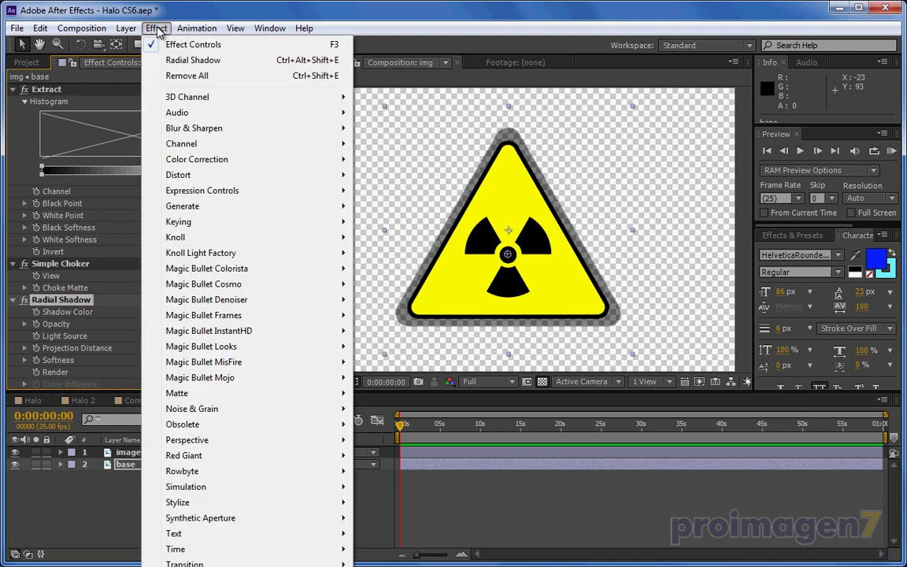
{"action": "mouse_move", "coordinate": [236, 502]}
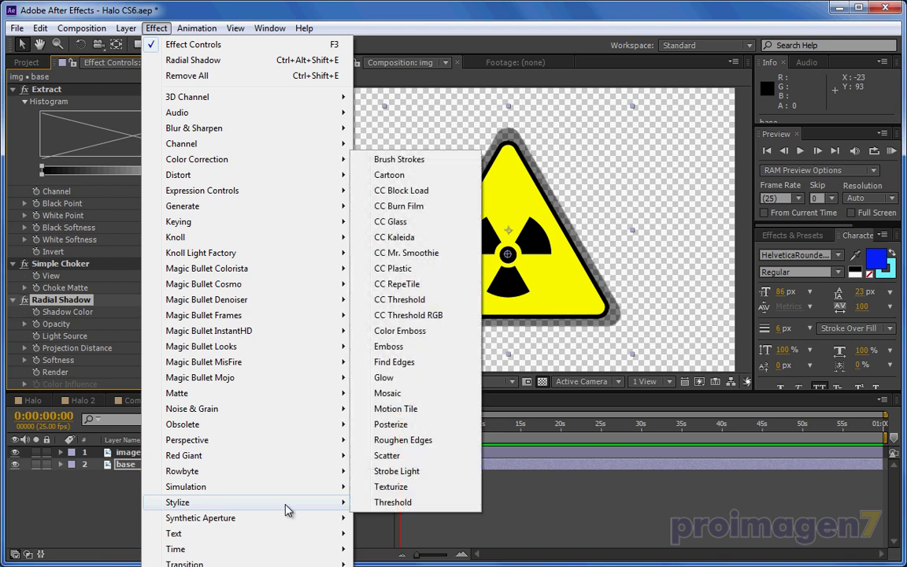
{"action": "left_click", "coordinate": [395, 440]}
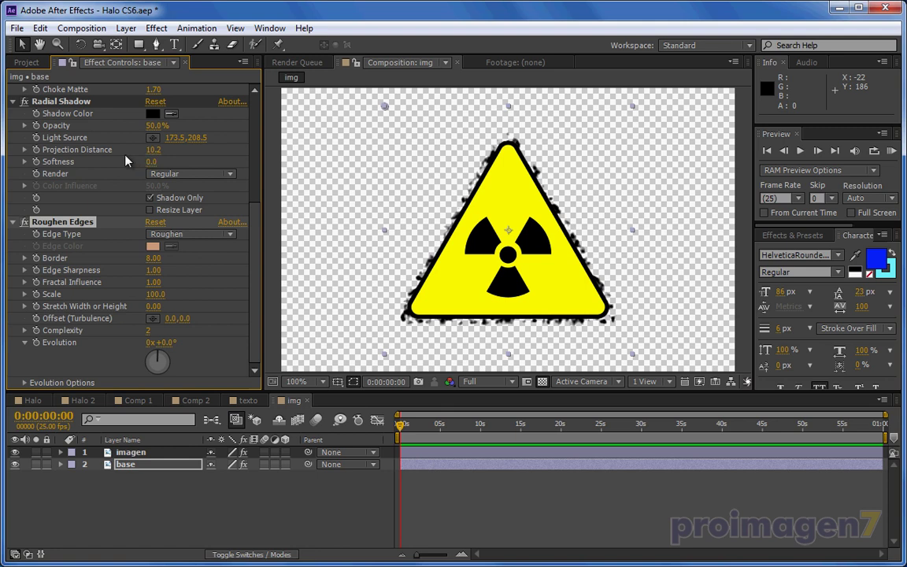
{"action": "mouse_move", "coordinate": [152, 150]}
{"action": "left_mouse_down"}
{"action": "mouse_move", "coordinate": [198, 153]}
{"action": "mouse_move", "coordinate": [140, 151]}
{"action": "mouse_move", "coordinate": [292, 176]}
{"action": "left_mouse_up"}
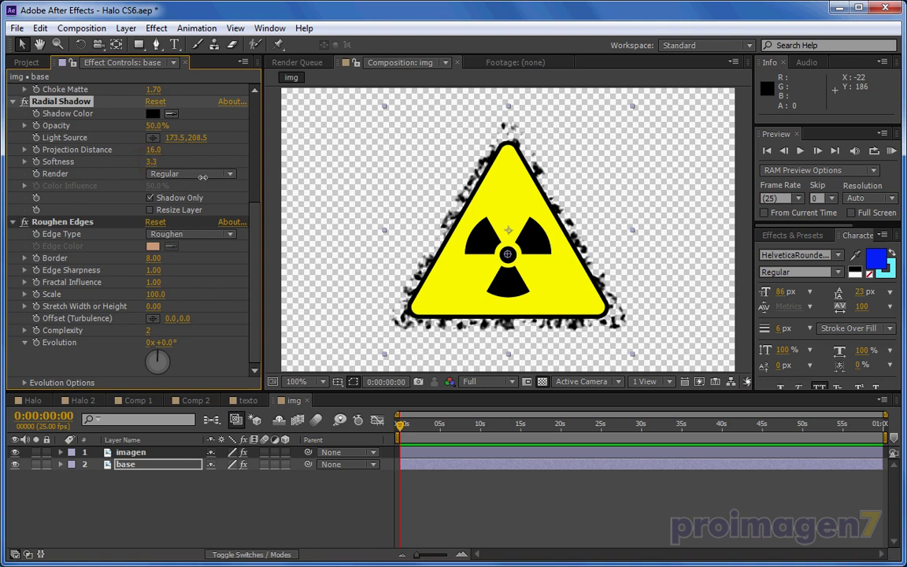
{"action": "left_click", "coordinate": [230, 236]}
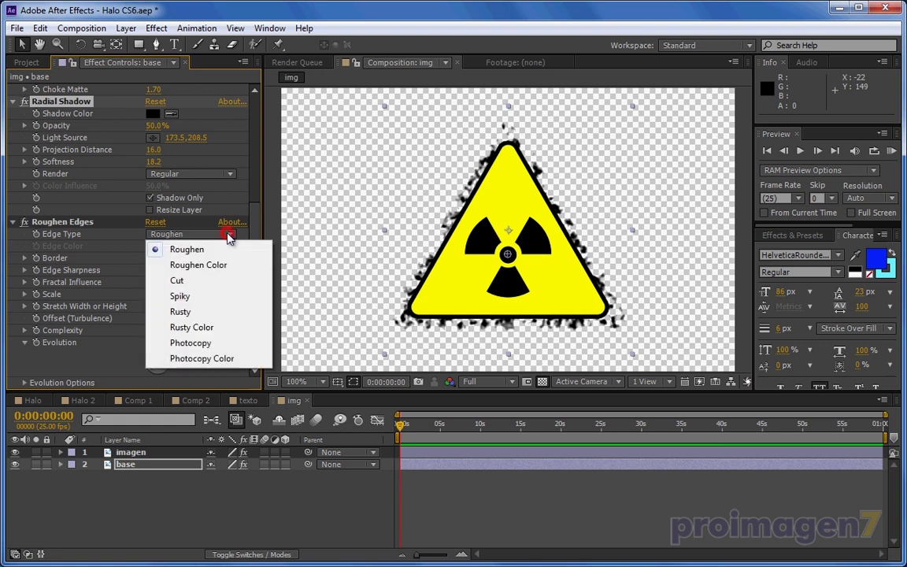
{"action": "left_click", "coordinate": [177, 280]}
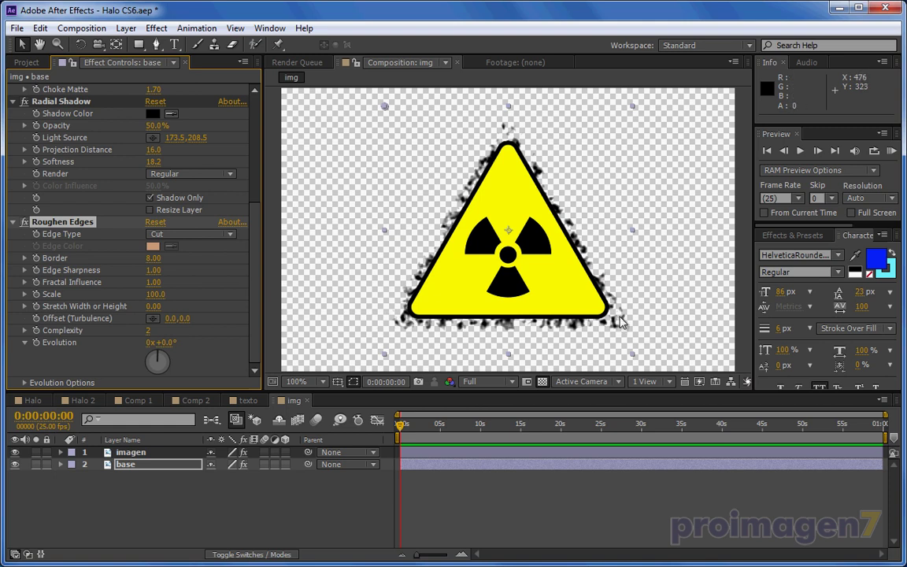
- Change the Radial Shadow colour to a bright red
{"action": "left_click", "coordinate": [152, 114]}
{"action": "left_click", "coordinate": [201, 266]}
{"action": "left_click_drag", "start_coordinate": [201, 266], "coordinate": [211, 245]}
{"action": "left_click", "coordinate": [338, 249]}
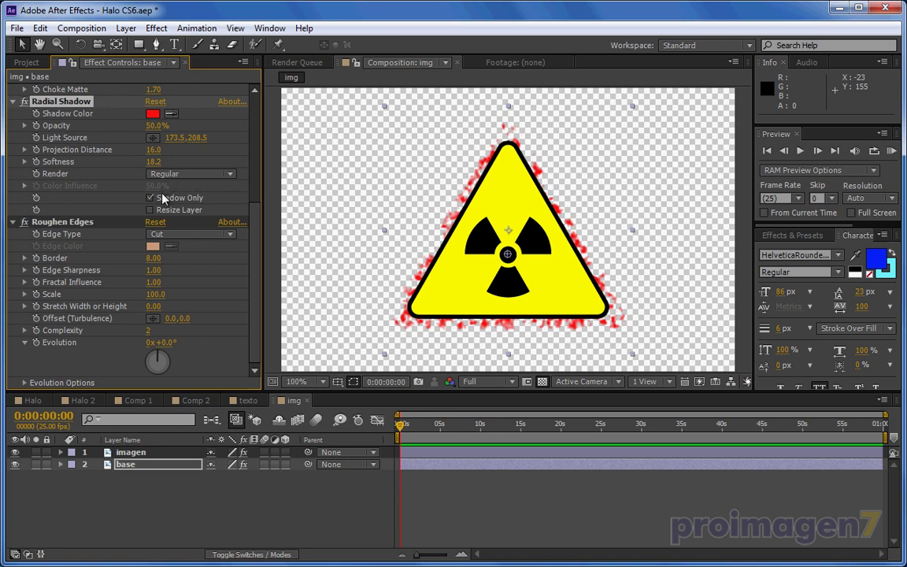
- Set Roughen Edges Border to 12.10, Complexity to 1 and Scale to 67.0
{"action": "mouse_move", "coordinate": [153, 259]}
{"action": "left_mouse_down"}
{"action": "mouse_move", "coordinate": [143, 269]}
{"action": "mouse_move", "coordinate": [115, 270]}
{"action": "left_mouse_up"}
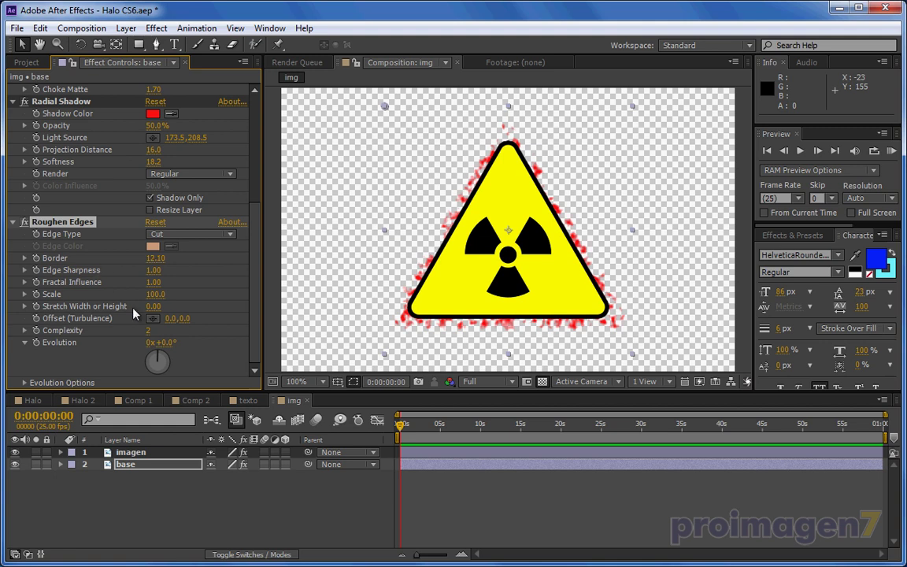
{"action": "left_click_drag", "start_coordinate": [148, 331], "coordinate": [106, 331]}
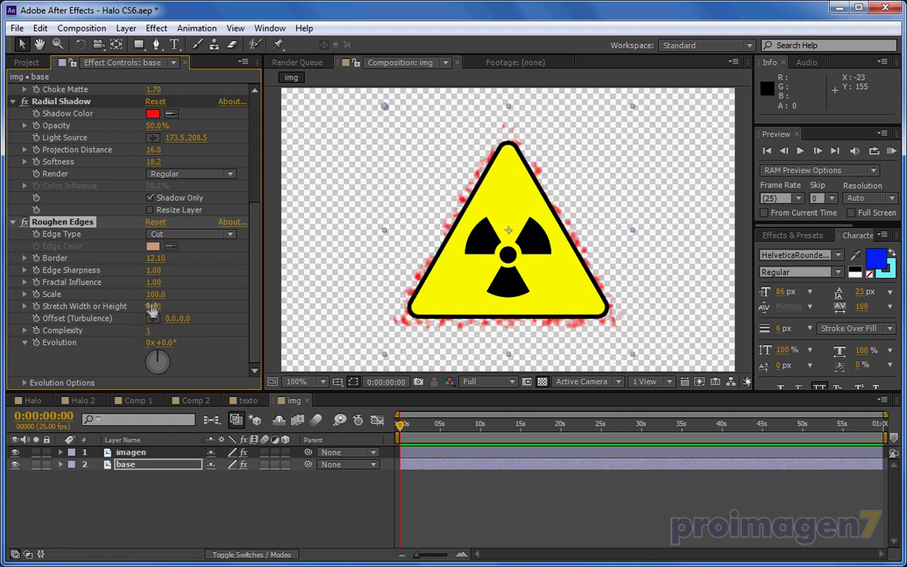
{"action": "mouse_move", "coordinate": [154, 293]}
{"action": "left_mouse_down"}
{"action": "mouse_move", "coordinate": [122, 294]}
{"action": "mouse_move", "coordinate": [135, 306]}
{"action": "left_mouse_up"}
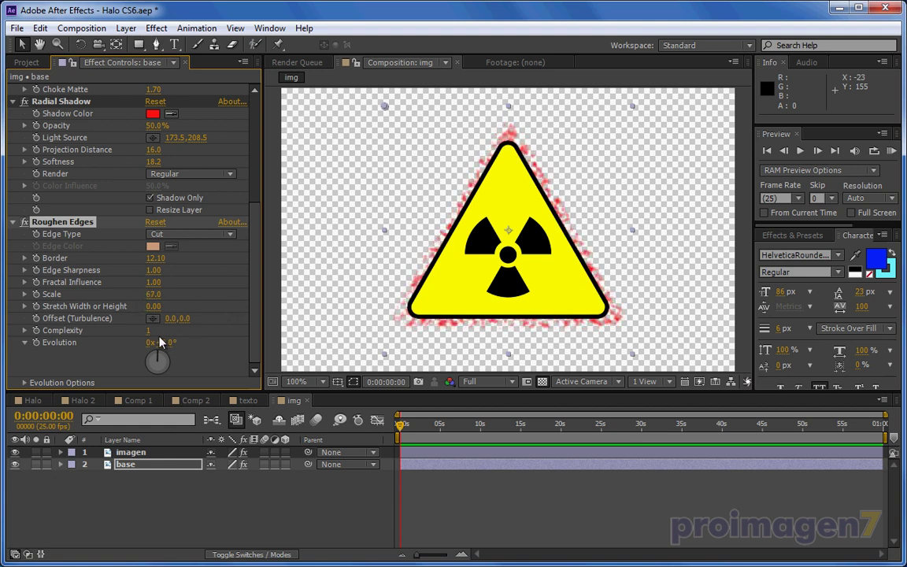
- Drive Roughen Edges Evolution with the expression time*400 and scrub the timeline to watch the halo animate
{"action": "left_click", "coordinate": [35, 344], "text": "alt"}
{"action": "type", "text": "time*400"}
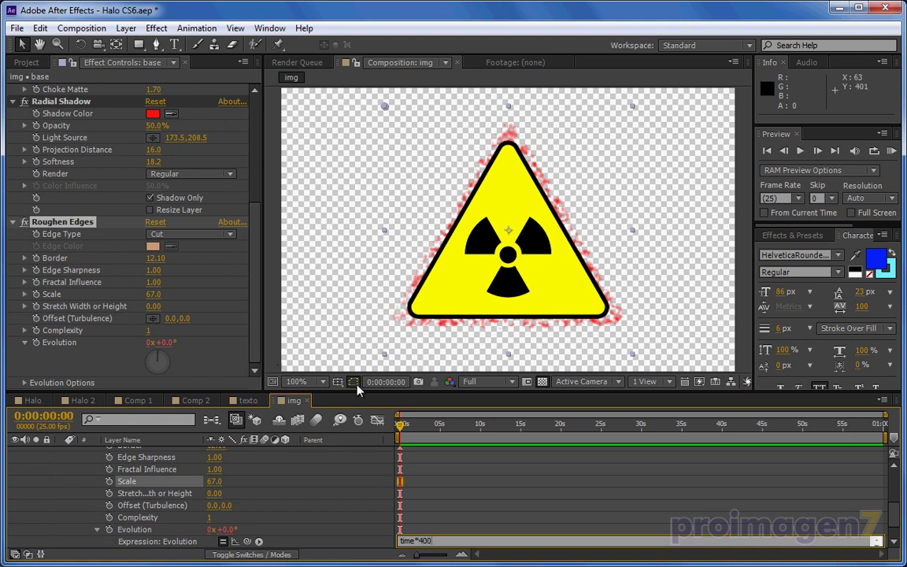
{"action": "left_click", "coordinate": [450, 506]}
{"action": "left_click_drag", "start_coordinate": [400, 426], "coordinate": [455, 426]}
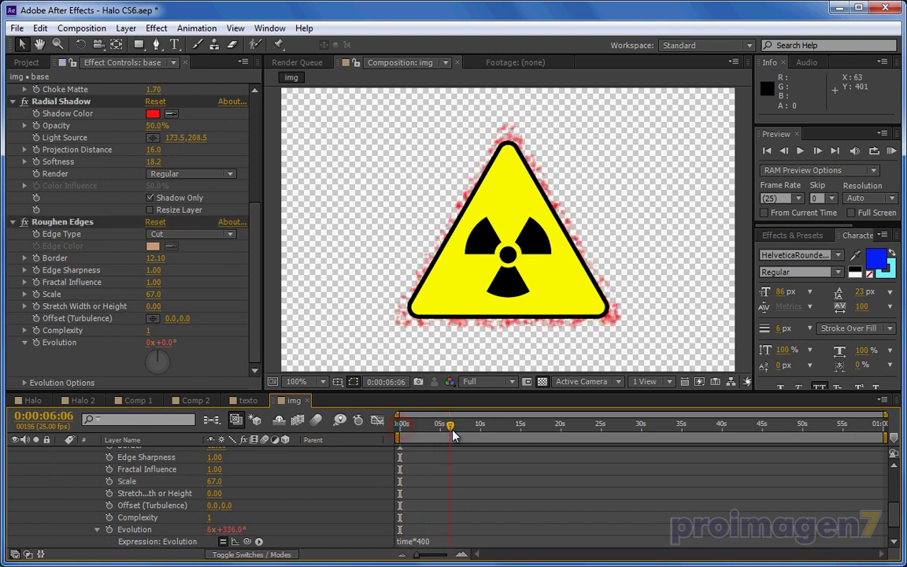
{"action": "left_click", "coordinate": [542, 381]}
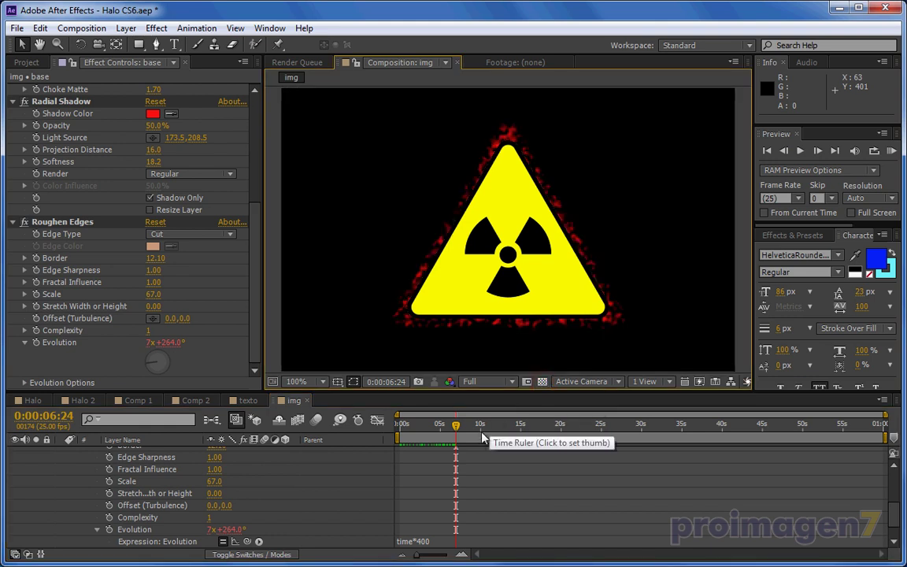
{"action": "mouse_move", "coordinate": [455, 425]}
{"action": "left_mouse_down"}
{"action": "mouse_move", "coordinate": [431, 429]}
{"action": "mouse_move", "coordinate": [454, 426]}
{"action": "left_mouse_up"}
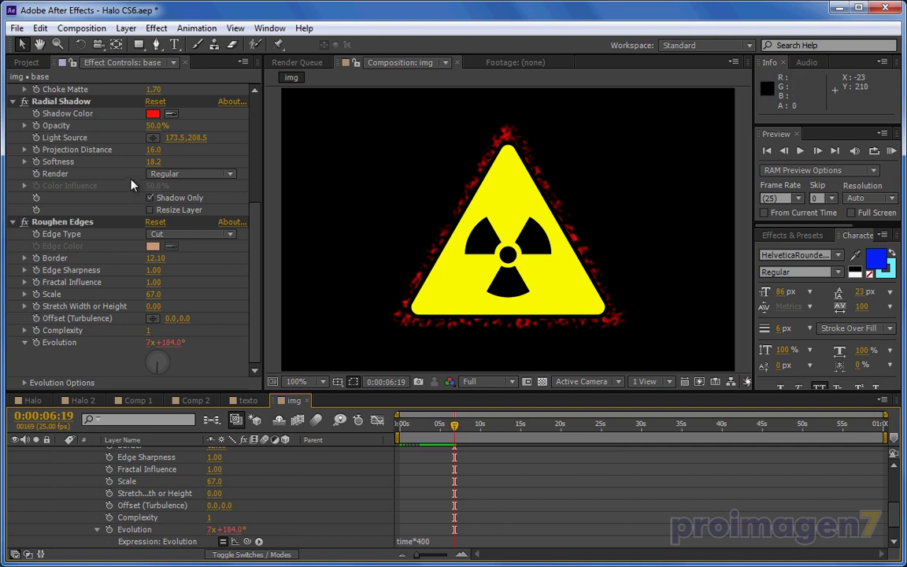
- Set Radial Shadow Softness to 46.5 and Roughen Edges Scale to 96, then preview the animation
{"action": "left_click_drag", "start_coordinate": [151, 163], "coordinate": [169, 157]}
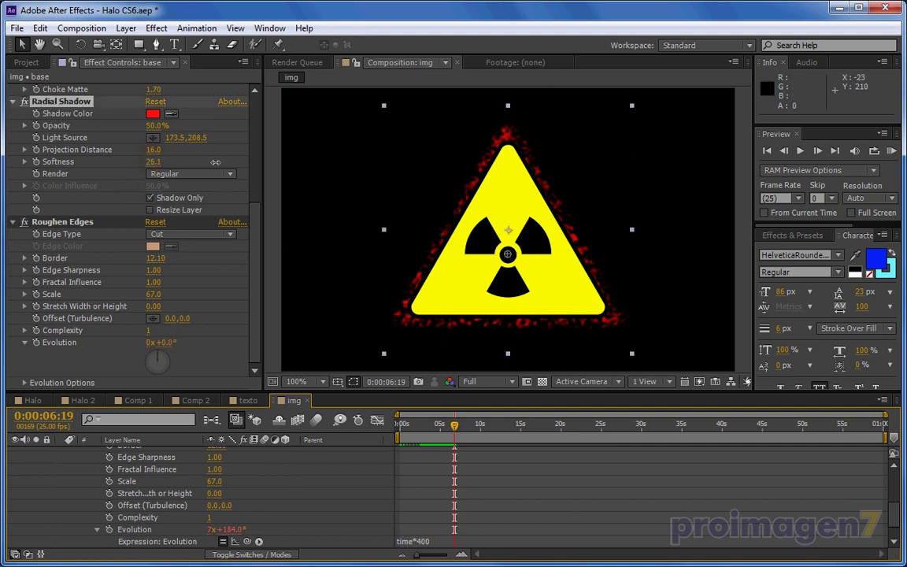
{"action": "left_click_drag", "start_coordinate": [345, 166], "coordinate": [360, 167]}
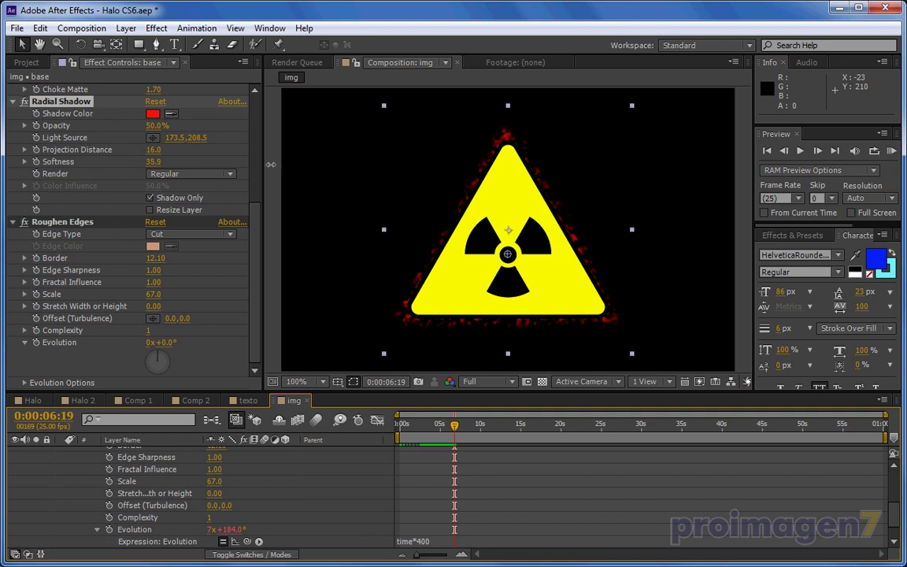
{"action": "left_click_drag", "start_coordinate": [454, 424], "coordinate": [509, 424]}
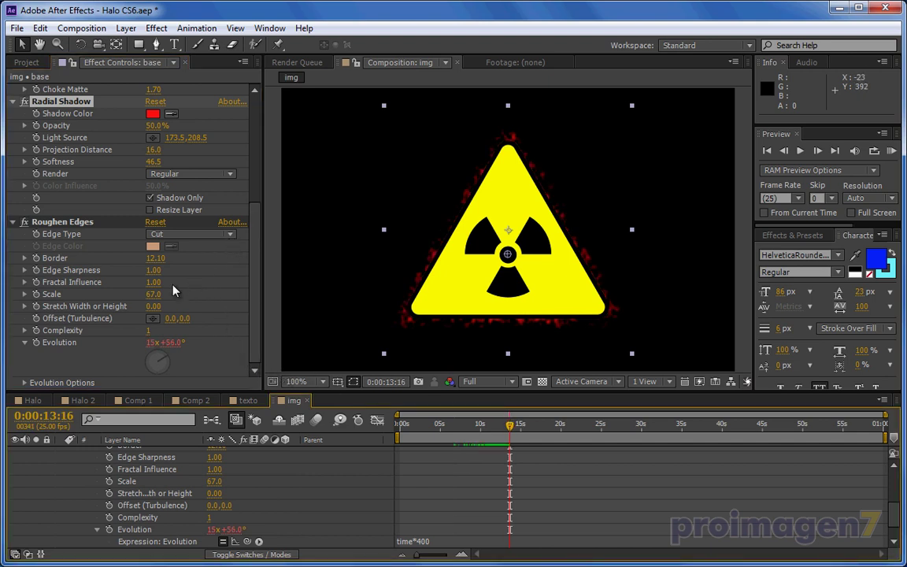
{"action": "mouse_move", "coordinate": [153, 294]}
{"action": "left_mouse_down"}
{"action": "mouse_move", "coordinate": [194, 294]}
{"action": "mouse_move", "coordinate": [179, 300]}
{"action": "left_mouse_up"}
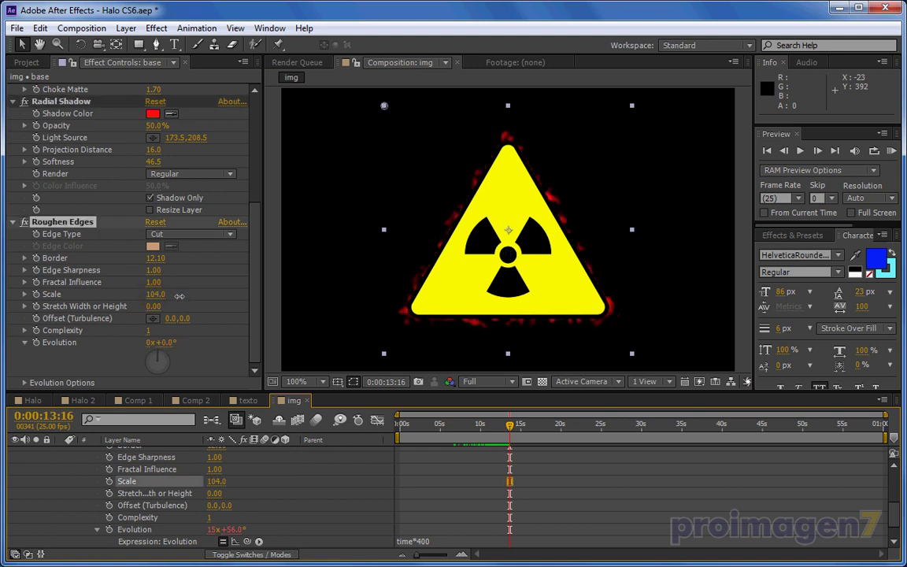
{"action": "mouse_move", "coordinate": [431, 424]}
{"action": "left_mouse_down"}
{"action": "mouse_move", "coordinate": [518, 415]}
{"action": "mouse_move", "coordinate": [483, 415]}
{"action": "mouse_move", "coordinate": [481, 426]}
{"action": "left_mouse_up"}
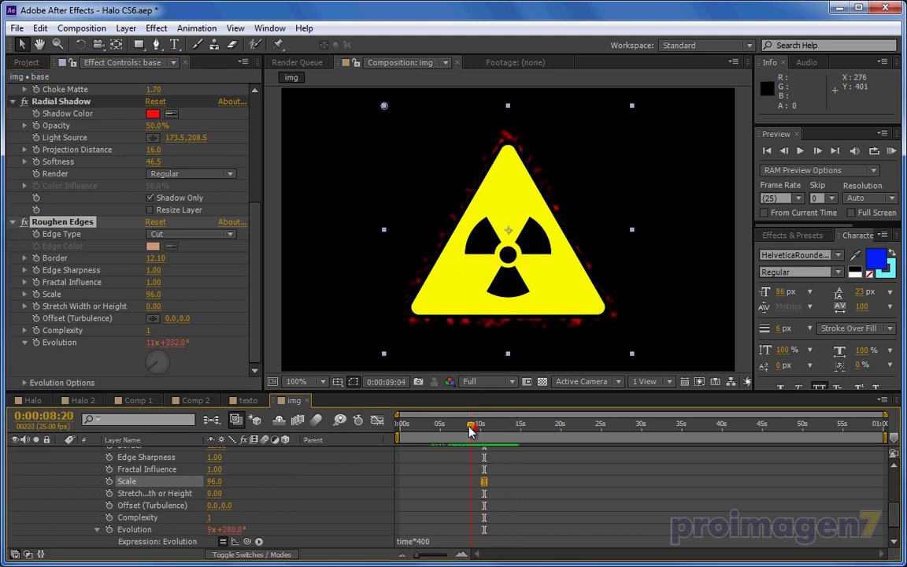
{"action": "key", "text": "space"}
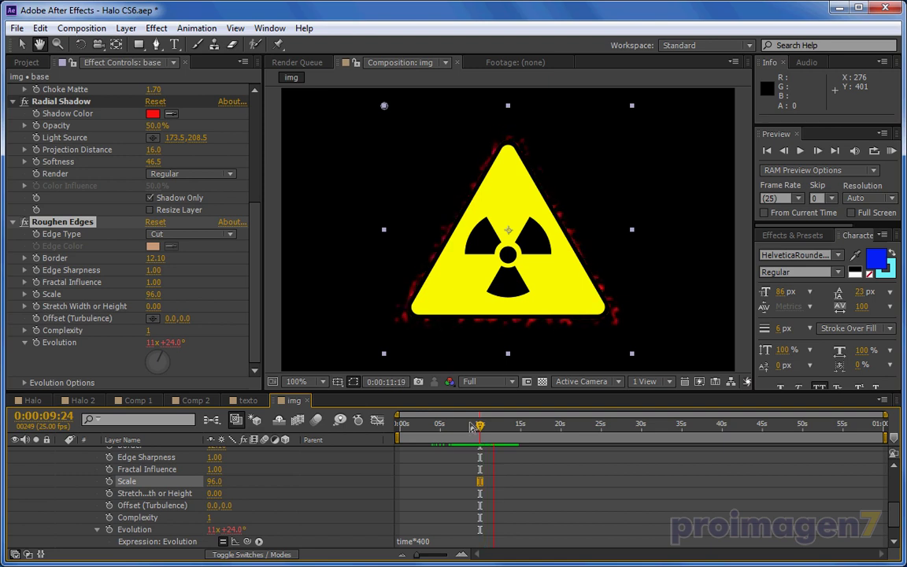
{"action": "key", "text": "space"}
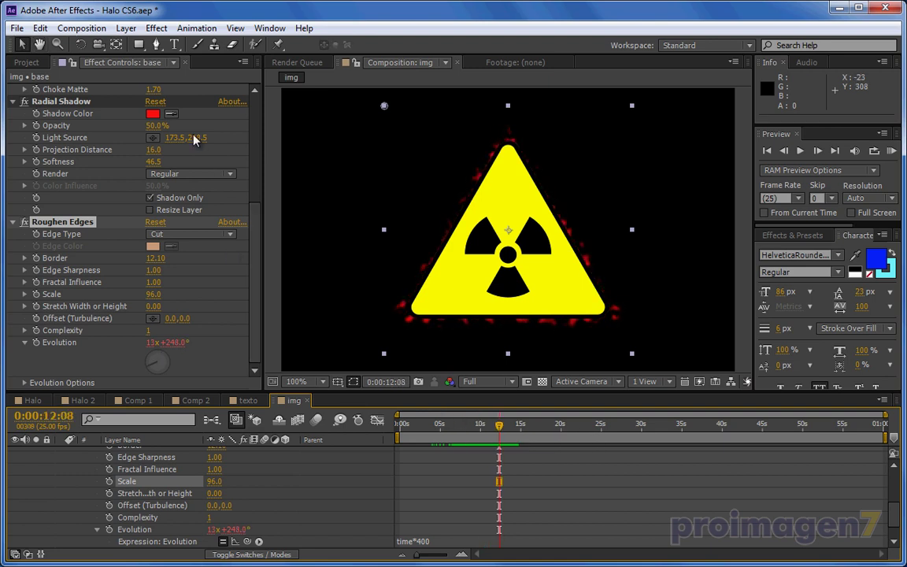
- Add CC Vector Blur to the base layer with Amount 32
{"action": "left_click", "coordinate": [159, 29]}
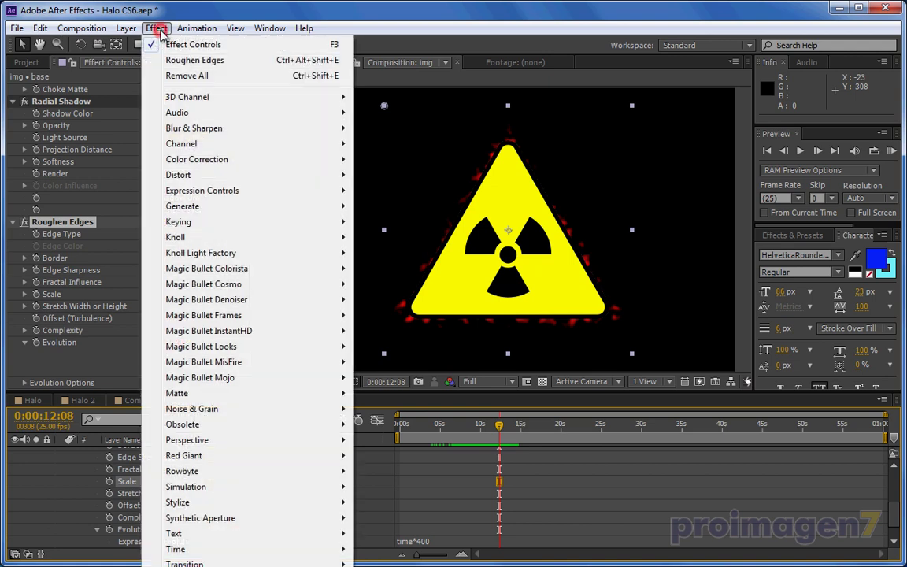
{"action": "mouse_move", "coordinate": [229, 134]}
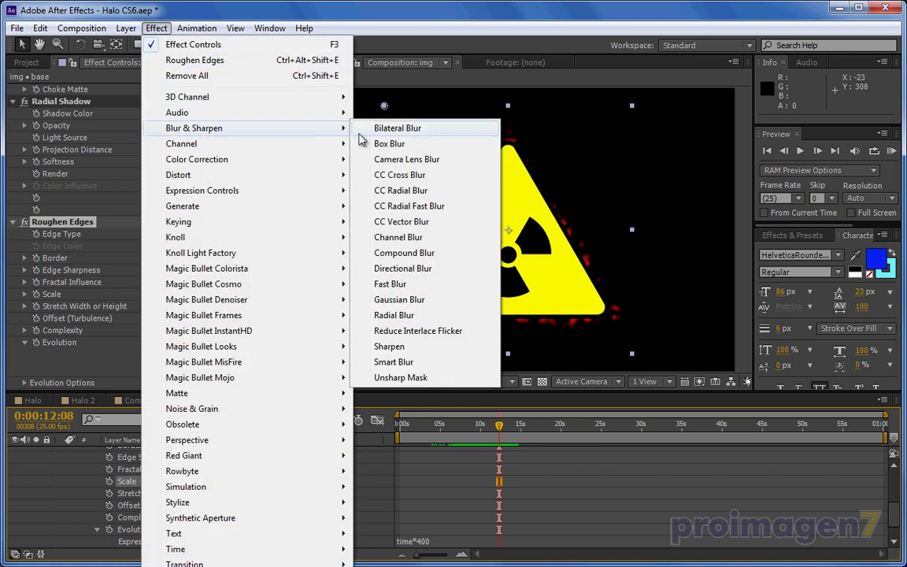
{"action": "left_click", "coordinate": [375, 209]}
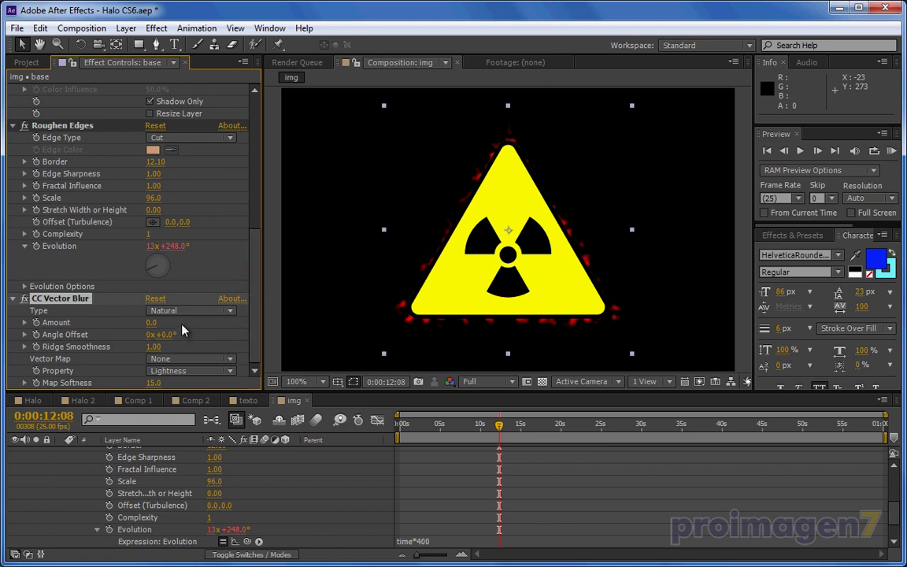
{"action": "left_click_drag", "start_coordinate": [150, 323], "coordinate": [163, 322]}
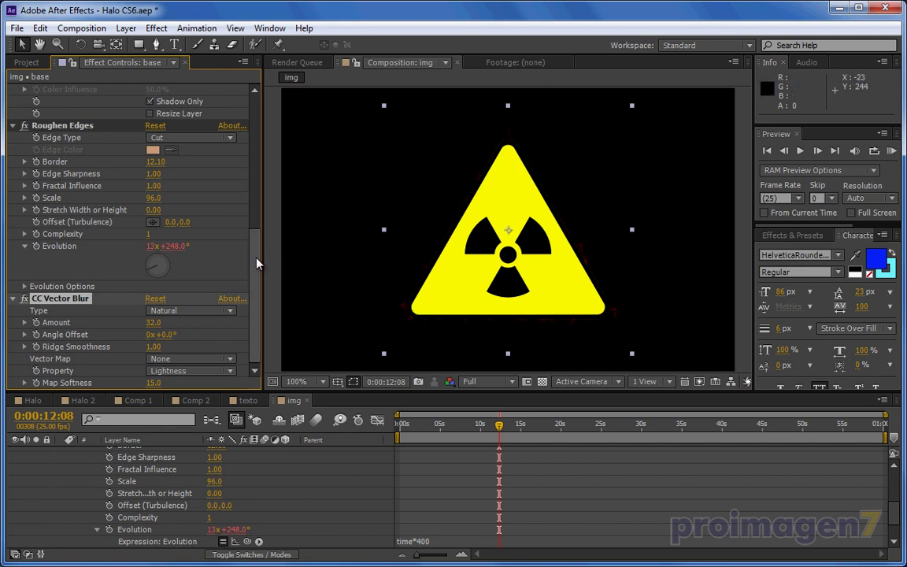
- Raise Radial Shadow Projection Distance to 25.9 and preview the pushed-out halo
{"action": "scroll", "coordinate": [217, 195], "scroll_direction": "up", "scroll_amount": 3}
{"action": "scroll", "coordinate": [217, 180], "scroll_direction": "up", "scroll_amount": 2}
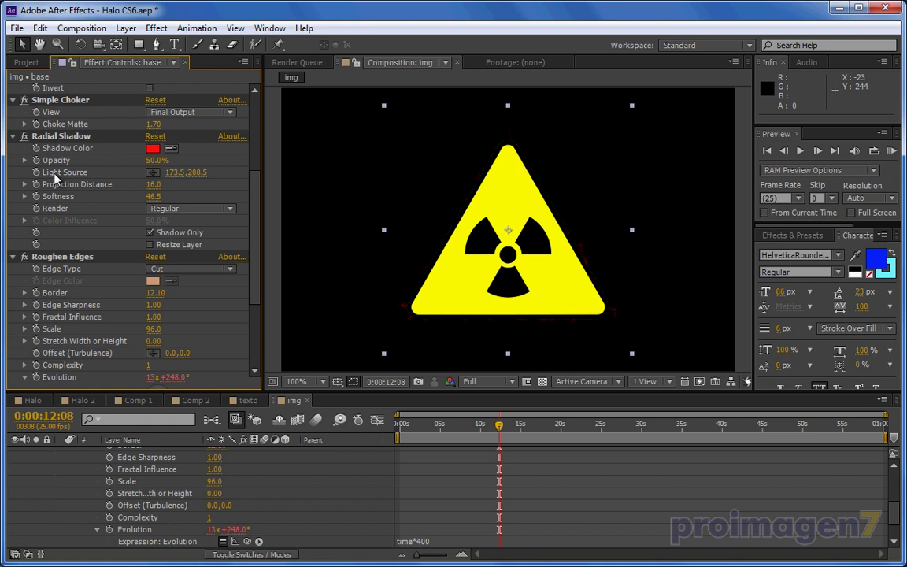
{"action": "left_click", "coordinate": [151, 184]}
{"action": "mouse_move", "coordinate": [150, 184]}
{"action": "left_mouse_down"}
{"action": "mouse_move", "coordinate": [244, 193]}
{"action": "mouse_move", "coordinate": [203, 195]}
{"action": "left_mouse_up"}
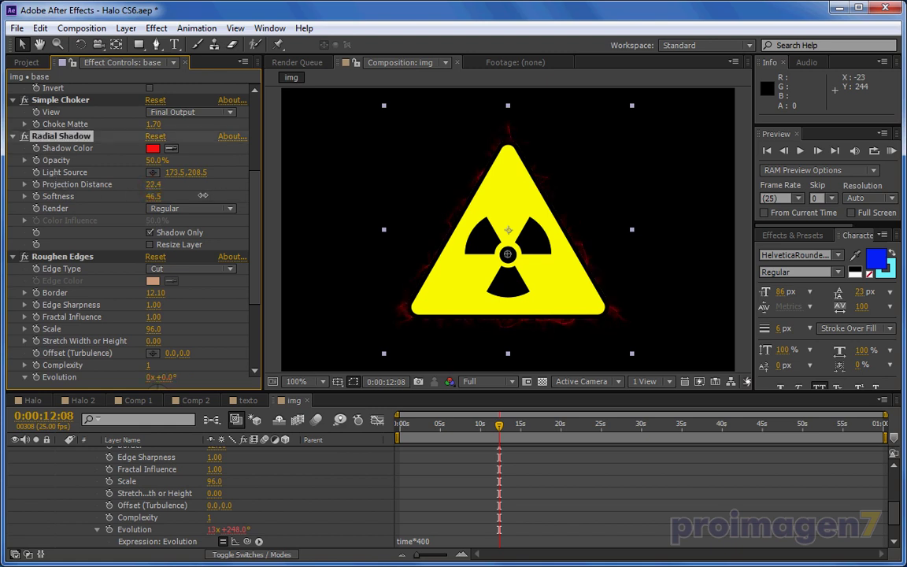
{"action": "mouse_move", "coordinate": [465, 426]}
{"action": "left_mouse_down"}
{"action": "mouse_move", "coordinate": [525, 429]}
{"action": "mouse_move", "coordinate": [493, 427]}
{"action": "left_mouse_up"}
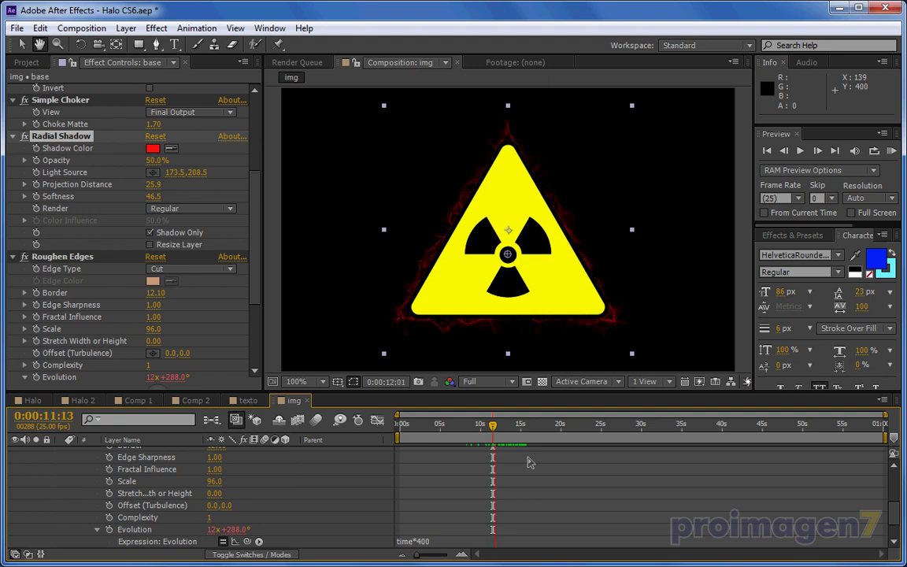
{"action": "key", "text": "space"}
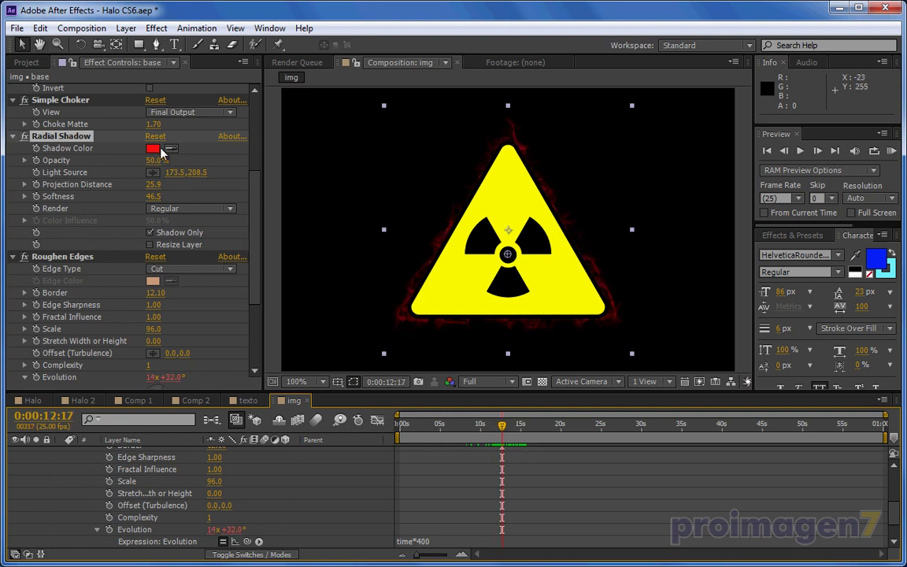
{"action": "left_click", "coordinate": [153, 149]}
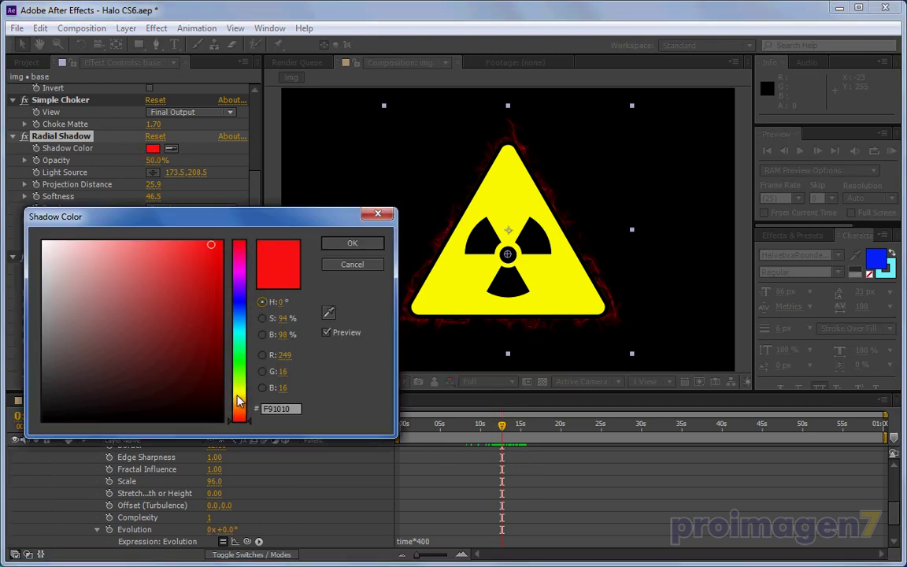
- Change the shadow colour to yellow F7FA00 and scrub to around seven seconds
{"action": "left_click", "coordinate": [239, 391]}
{"action": "left_click_drag", "start_coordinate": [209, 247], "coordinate": [223, 244]}
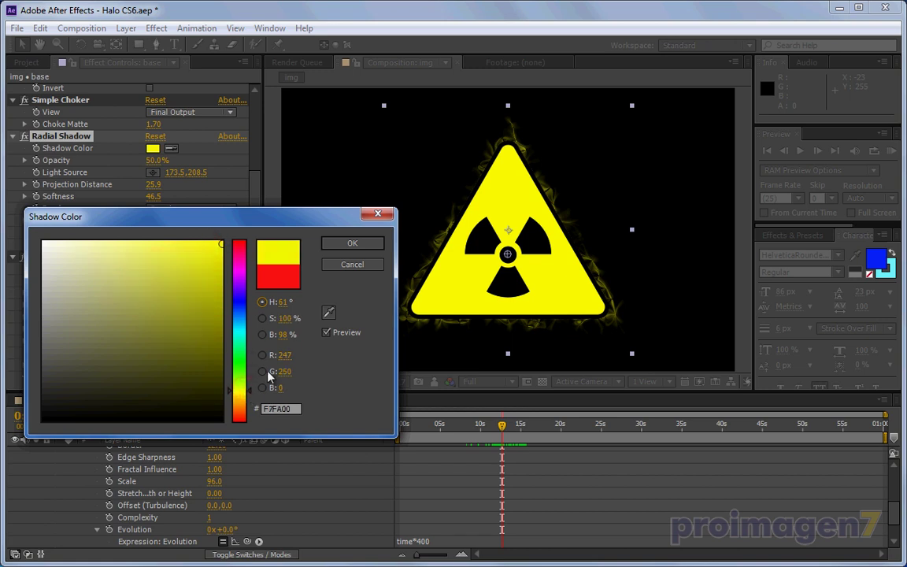
{"action": "left_click", "coordinate": [332, 243]}
{"action": "left_click", "coordinate": [444, 426]}
{"action": "left_click_drag", "start_coordinate": [445, 425], "coordinate": [462, 425]}
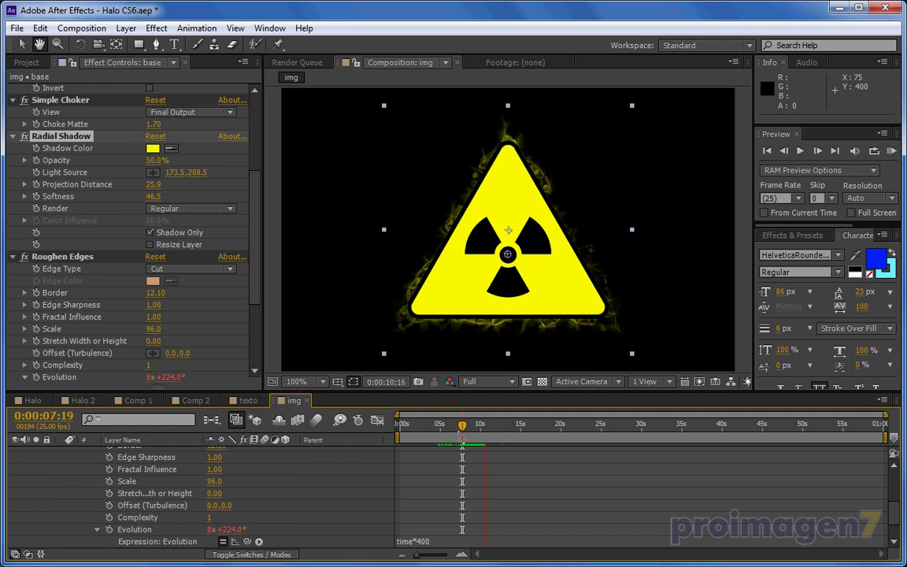
{"action": "key", "text": "space"}
{"action": "left_click_drag", "start_coordinate": [476, 429], "coordinate": [458, 430]}
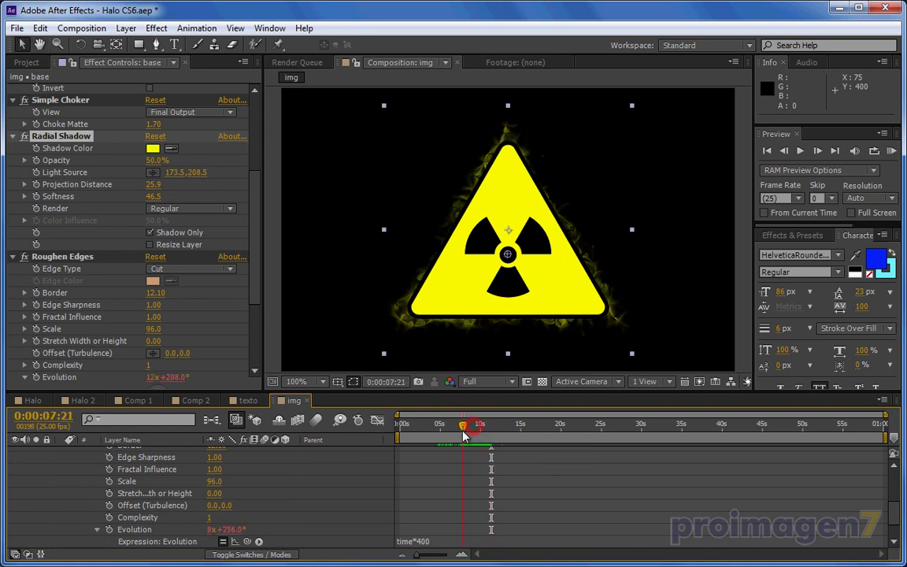
{"action": "key", "text": "space"}
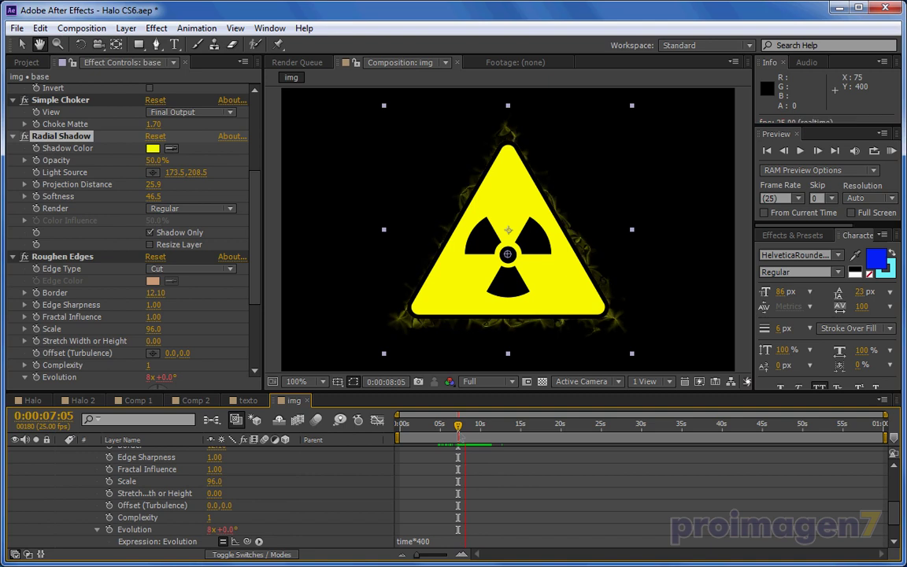
{"action": "key", "text": "space"}
{"action": "left_click_drag", "start_coordinate": [474, 429], "coordinate": [478, 429]}
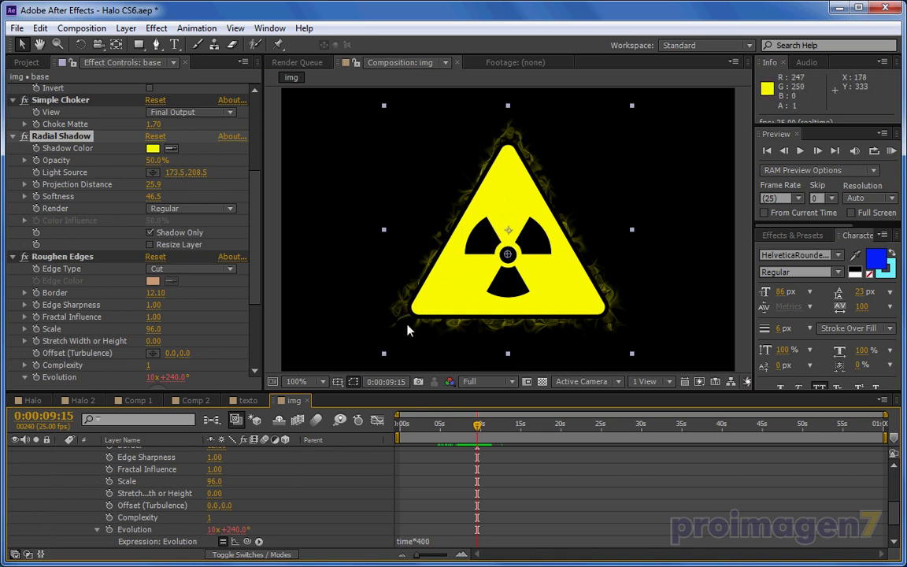
{"action": "scroll", "coordinate": [183, 502], "scroll_direction": "up", "scroll_amount": 5}
- Hide the imagen layer so only base's yellow glow shows, toggling base's effects to compare
{"action": "left_click", "coordinate": [61, 463]}
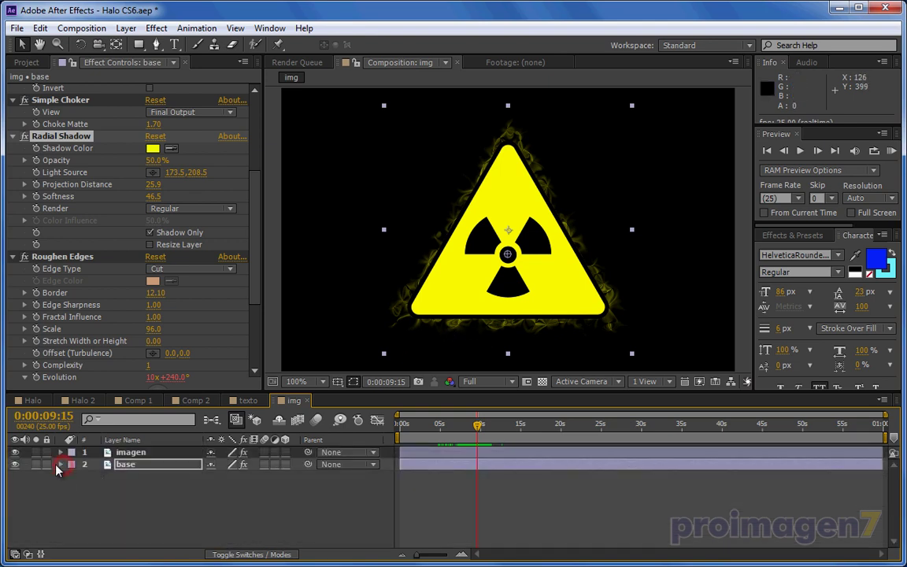
{"action": "left_click", "coordinate": [14, 453]}
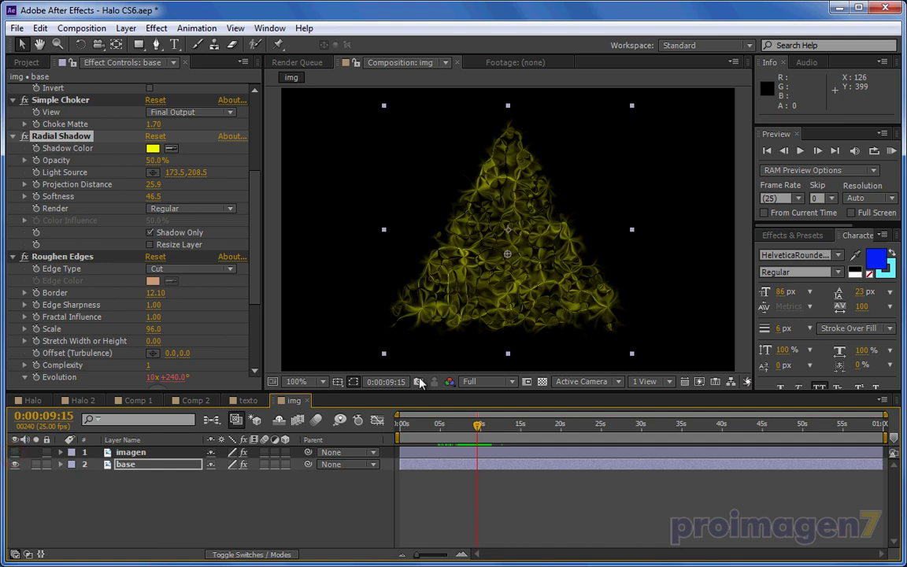
{"action": "mouse_move", "coordinate": [455, 425]}
{"action": "left_mouse_down"}
{"action": "mouse_move", "coordinate": [525, 421]}
{"action": "mouse_move", "coordinate": [512, 423]}
{"action": "left_mouse_up"}
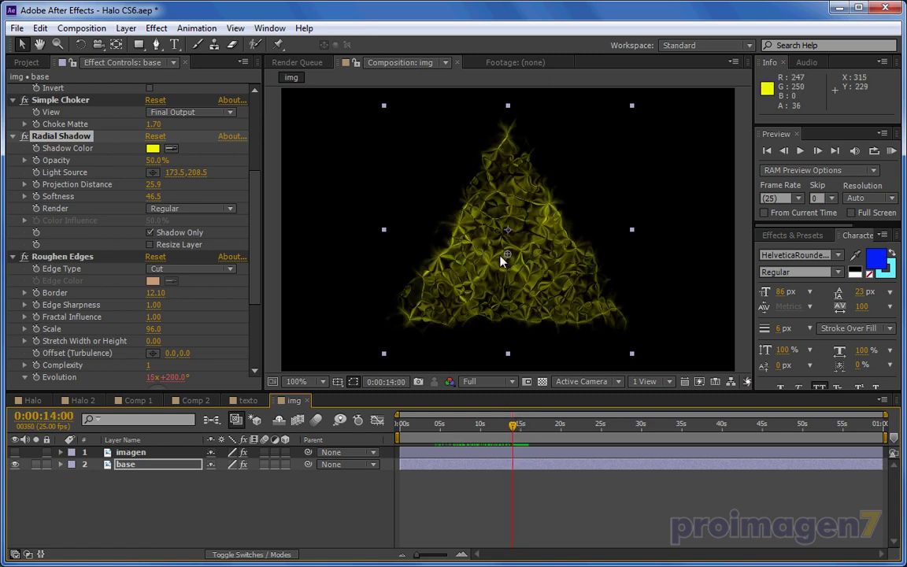
{"action": "left_click", "coordinate": [244, 465]}
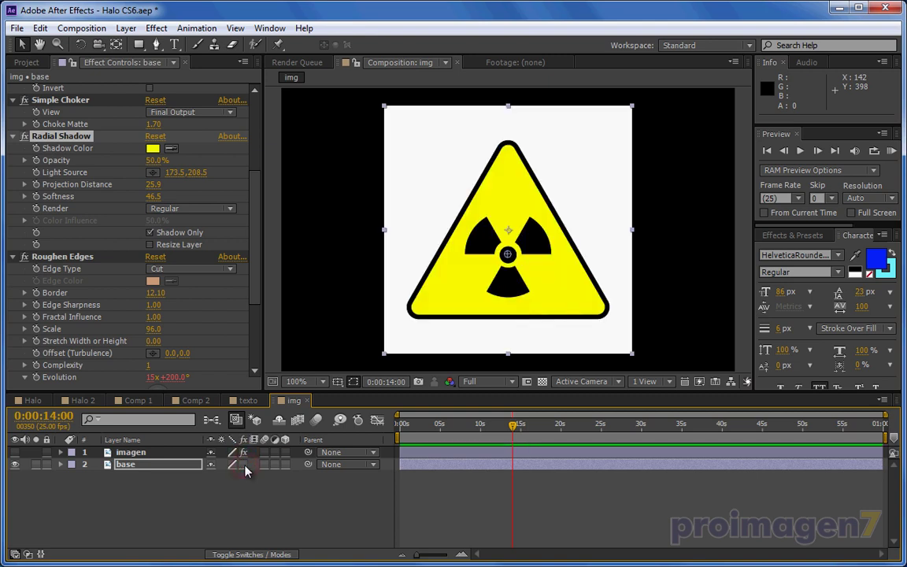
{"action": "left_click", "coordinate": [244, 465]}
{"action": "left_click", "coordinate": [475, 426]}
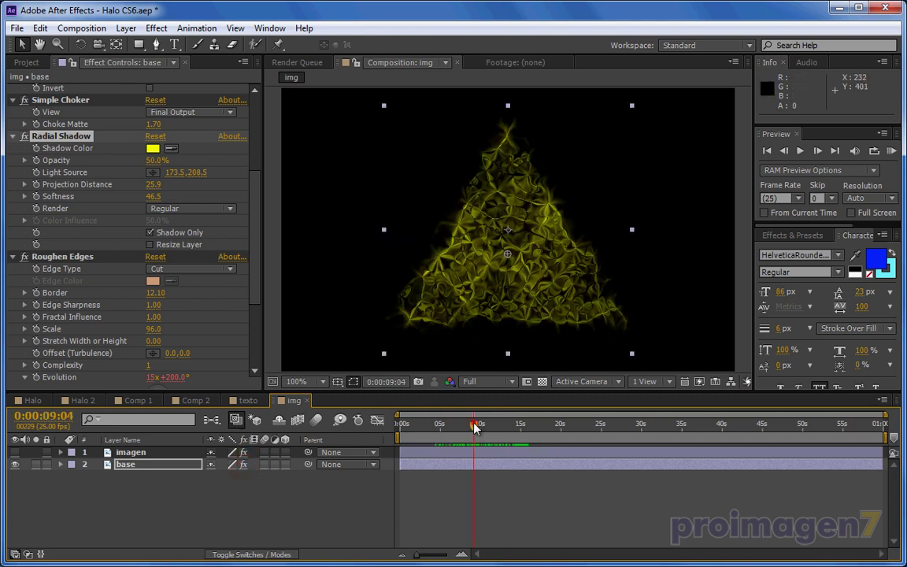
{"action": "left_click_drag", "start_coordinate": [475, 426], "coordinate": [504, 426]}
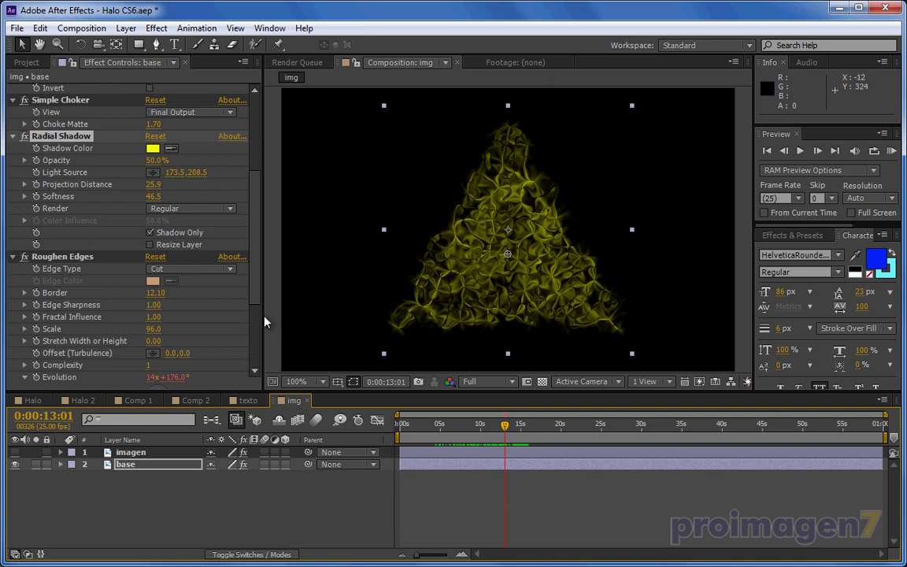
{"action": "left_click_drag", "start_coordinate": [253, 293], "coordinate": [137, 349]}
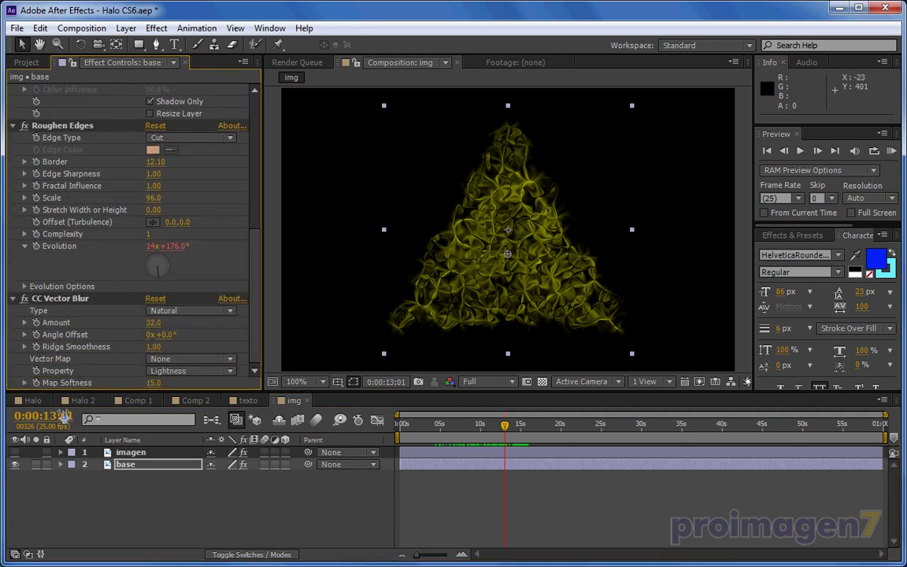
- Show the imagen layer again and set the CC Vector Blur type to Direction Center
{"action": "left_click", "coordinate": [14, 452]}
{"action": "left_click", "coordinate": [126, 464]}
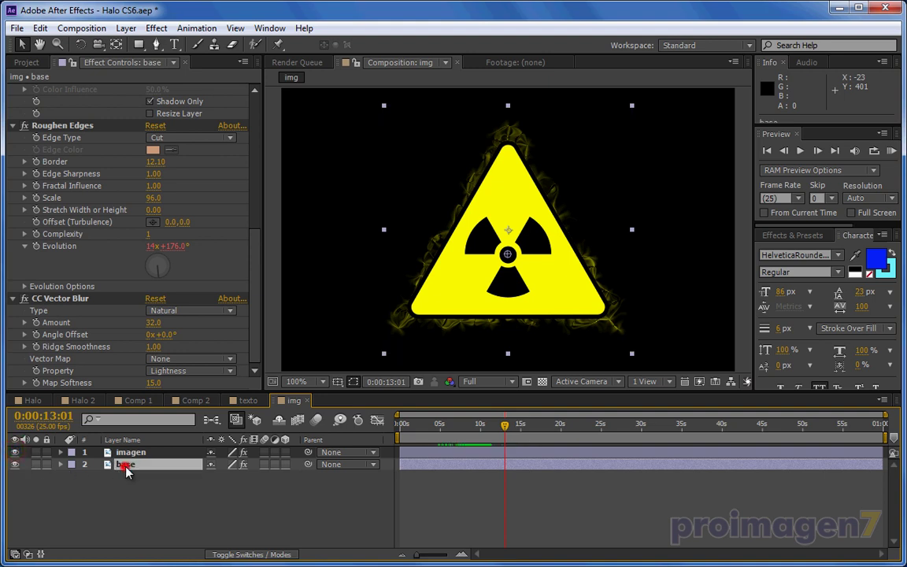
{"action": "left_click", "coordinate": [230, 310]}
{"action": "left_click", "coordinate": [209, 378]}
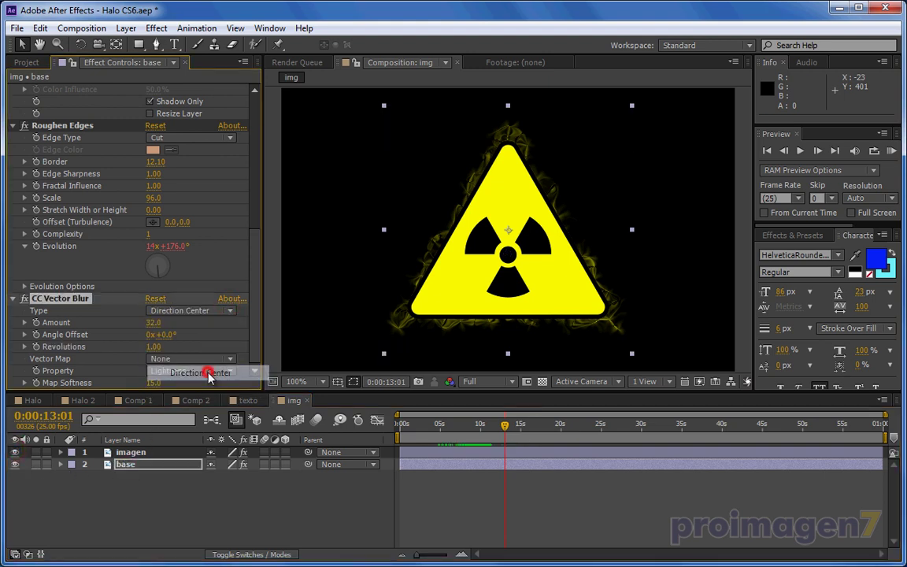
{"action": "left_click_drag", "start_coordinate": [505, 425], "coordinate": [481, 426]}
{"action": "key", "text": "space"}
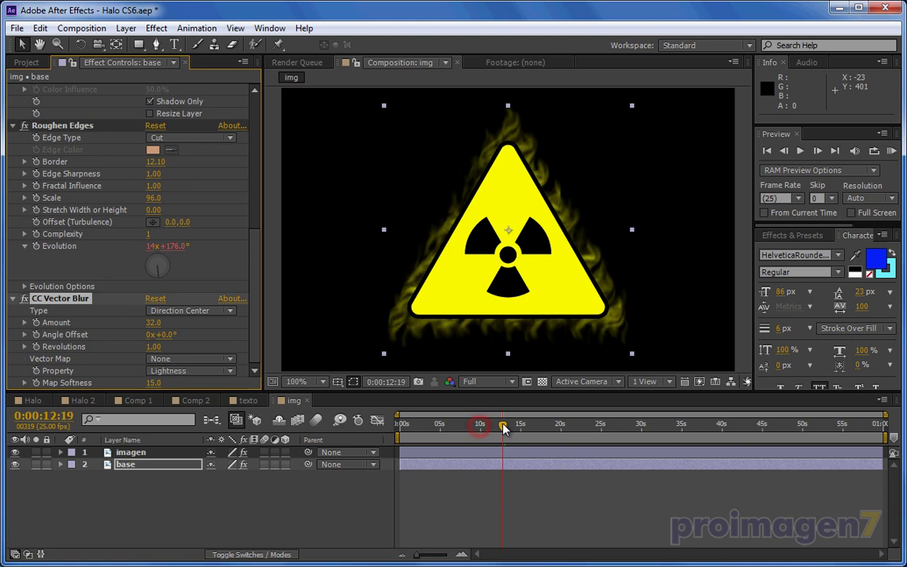
- Set CC Vector Blur Amount to 22.0 and Revolutions to 0.00, adjusting the Angle Offset
{"action": "left_click_drag", "start_coordinate": [152, 322], "coordinate": [142, 322]}
{"action": "left_click", "coordinate": [146, 323]}
{"action": "left_click_drag", "start_coordinate": [160, 334], "coordinate": [138, 333]}
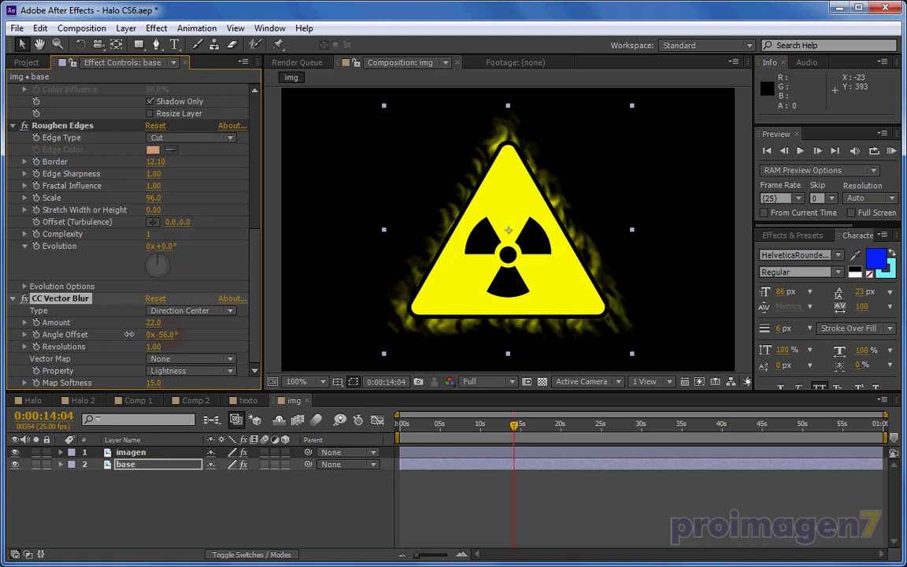
{"action": "left_click", "coordinate": [152, 347]}
{"action": "type", "text": "0"}
{"action": "left_click", "coordinate": [209, 349]}
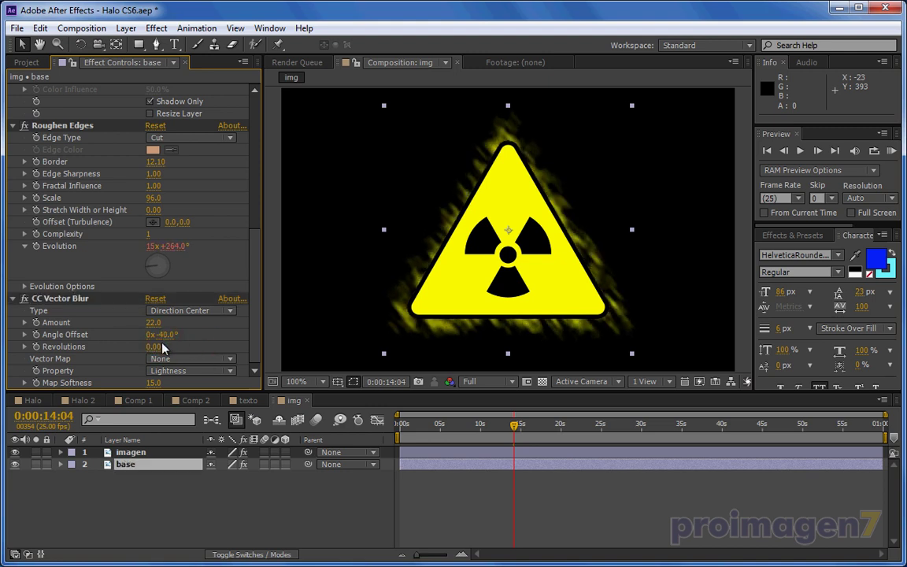
{"action": "left_click_drag", "start_coordinate": [157, 335], "coordinate": [188, 334]}
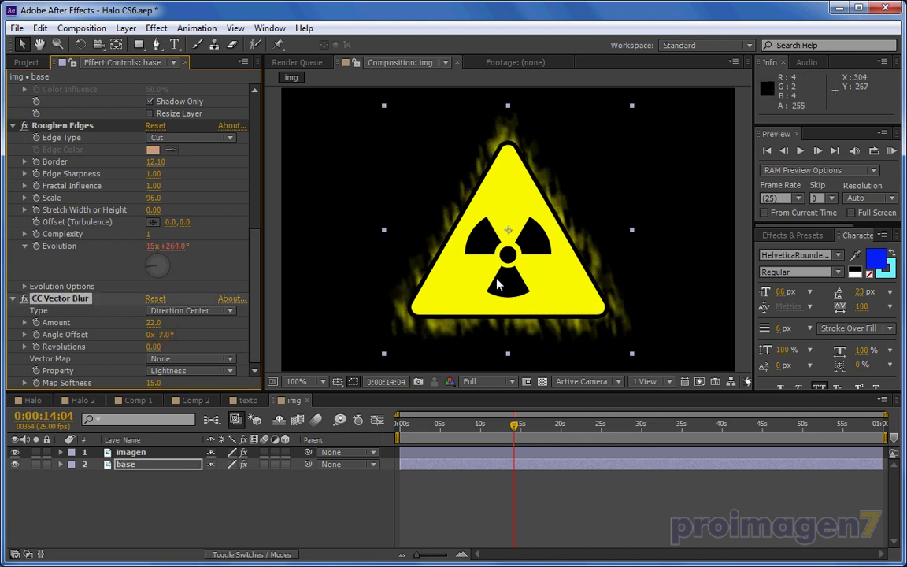
{"action": "mouse_move", "coordinate": [158, 334]}
{"action": "left_mouse_down"}
{"action": "mouse_move", "coordinate": [231, 333]}
{"action": "mouse_move", "coordinate": [172, 334]}
{"action": "left_mouse_up"}
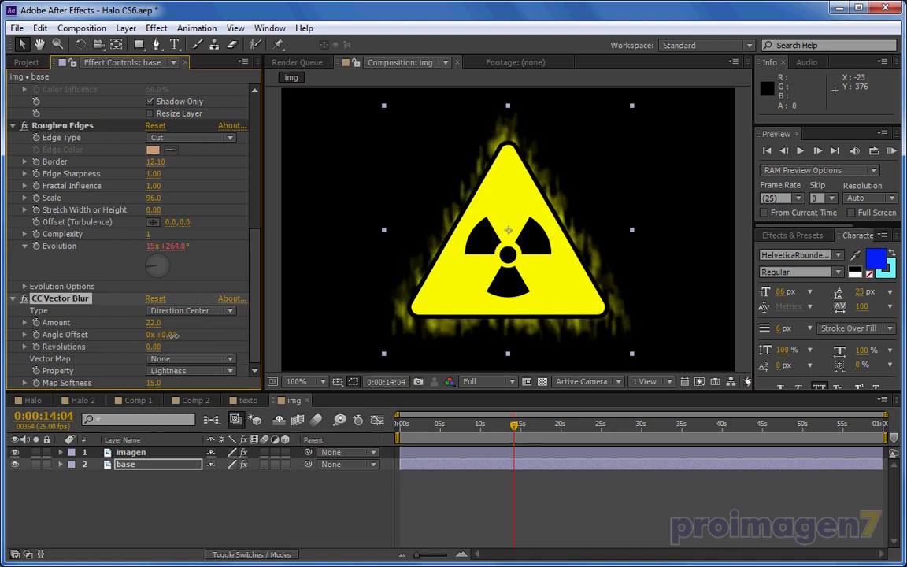
- Switch the CC Vector Blur Property to Alpha, then to Luminance
{"action": "left_click", "coordinate": [231, 370]}
{"action": "left_click", "coordinate": [211, 434]}
{"action": "left_click", "coordinate": [231, 370]}
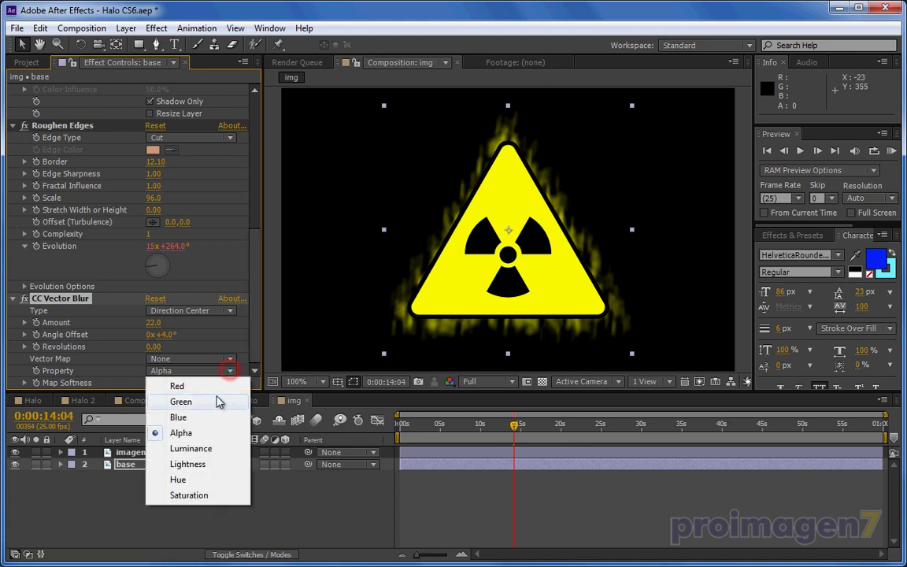
{"action": "left_click", "coordinate": [200, 450]}
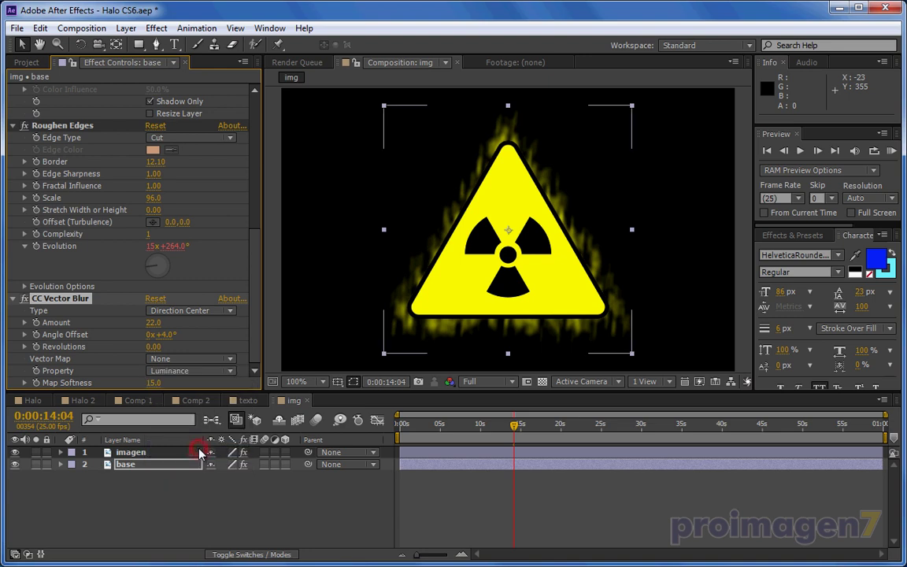
- Lower Map Softness and set the vector blur Amount to 29.0, checking later frames
{"action": "left_click_drag", "start_coordinate": [151, 383], "coordinate": [100, 382]}
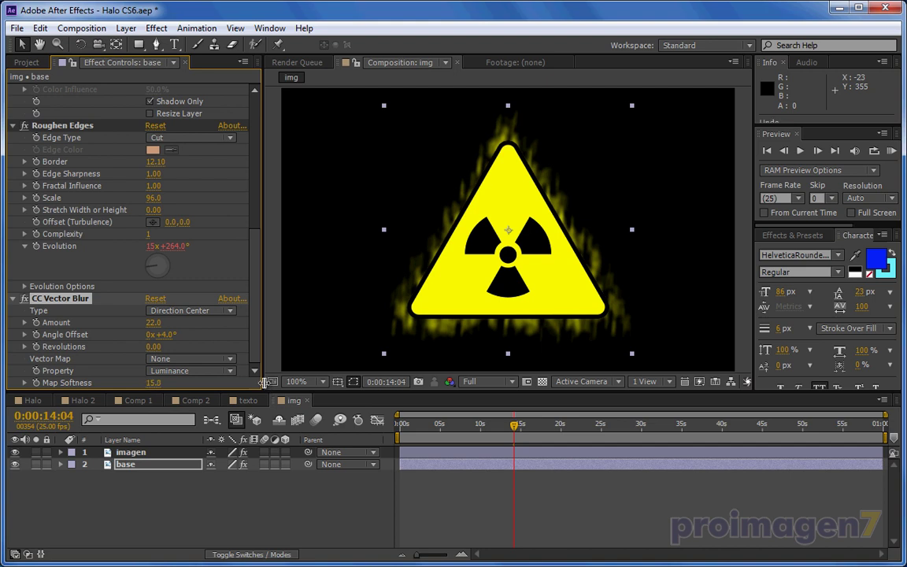
{"action": "mouse_move", "coordinate": [153, 328]}
{"action": "left_mouse_down"}
{"action": "mouse_move", "coordinate": [183, 325]}
{"action": "mouse_move", "coordinate": [165, 326]}
{"action": "left_mouse_up"}
{"action": "left_click_drag", "start_coordinate": [515, 425], "coordinate": [526, 426]}
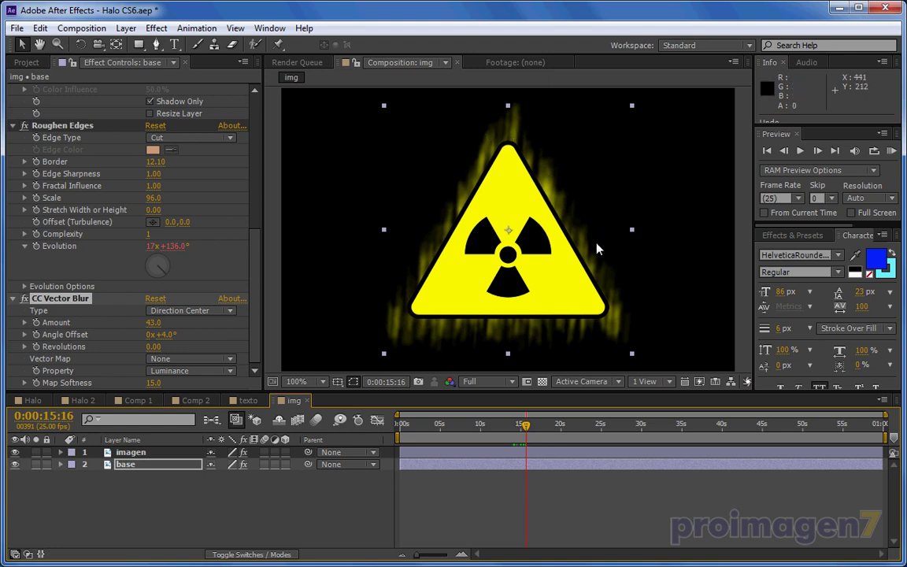
{"action": "left_click_drag", "start_coordinate": [499, 434], "coordinate": [515, 434]}
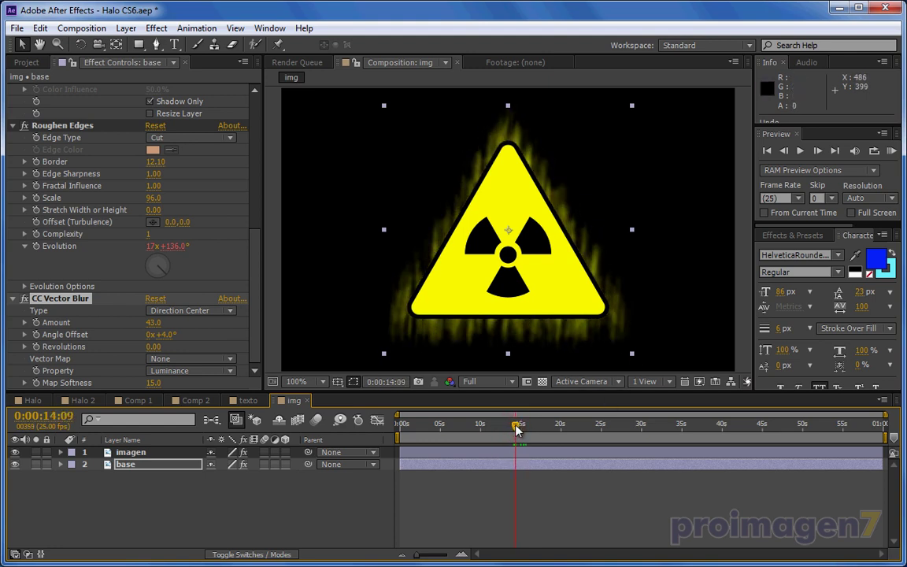
{"action": "mouse_move", "coordinate": [152, 322]}
{"action": "left_mouse_down"}
{"action": "mouse_move", "coordinate": [142, 325]}
{"action": "mouse_move", "coordinate": [163, 353]}
{"action": "left_mouse_up"}
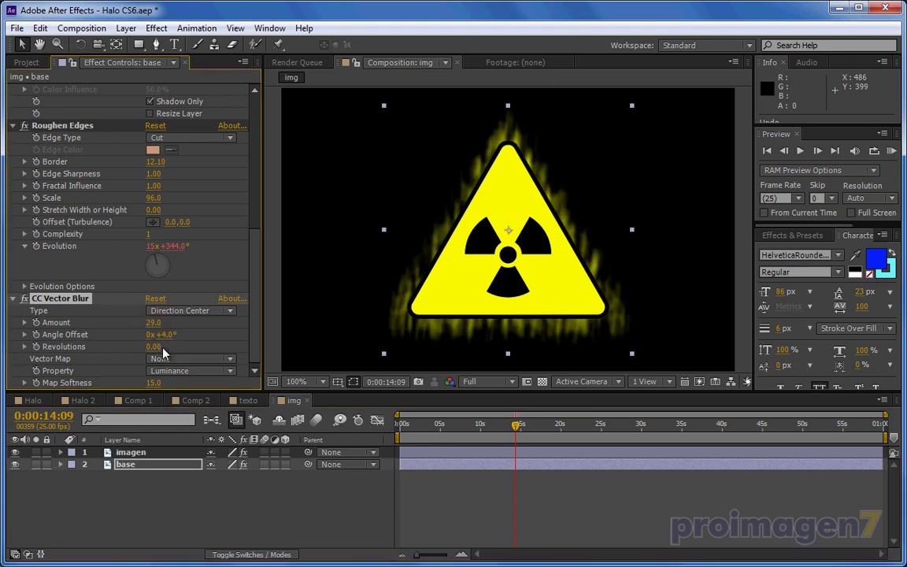
- Try the Direction Fading blur type with a preview, then settle on Natural
{"action": "left_click", "coordinate": [226, 312]}
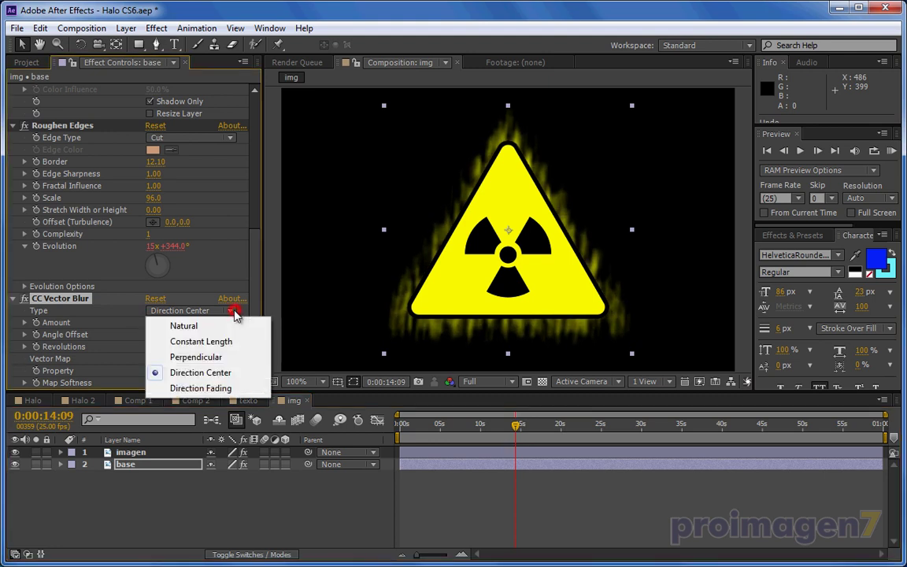
{"action": "left_click", "coordinate": [221, 390]}
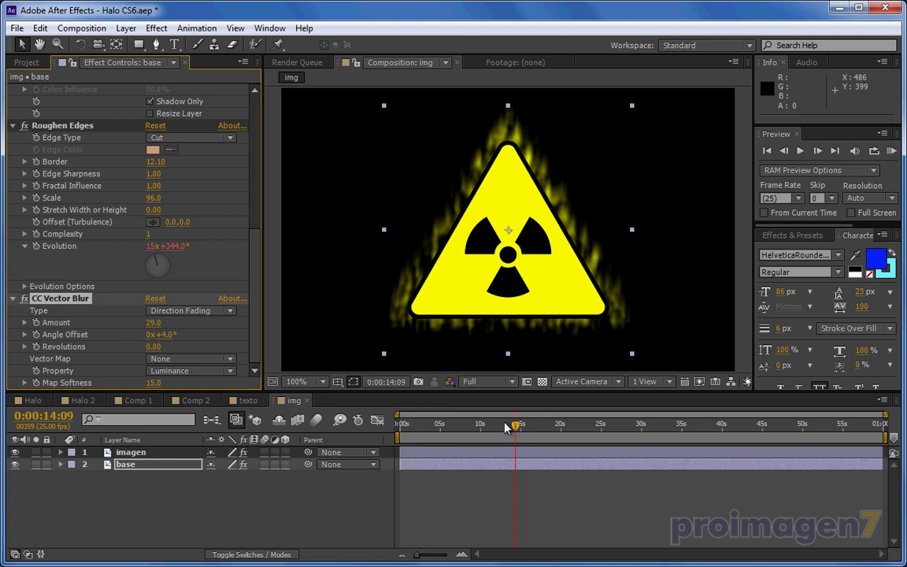
{"action": "left_click", "coordinate": [482, 425]}
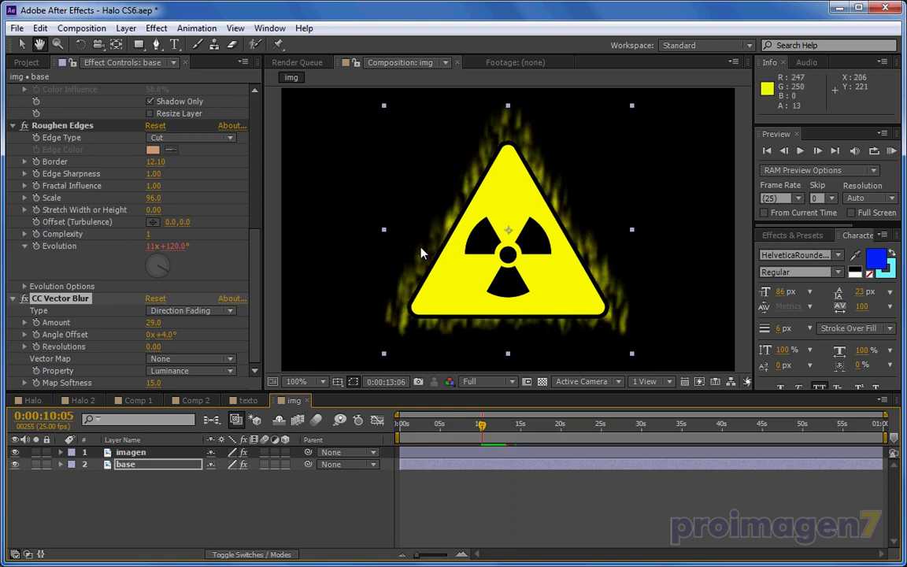
{"action": "left_click", "coordinate": [244, 288]}
{"action": "left_click", "coordinate": [228, 310]}
{"action": "left_click", "coordinate": [183, 326]}
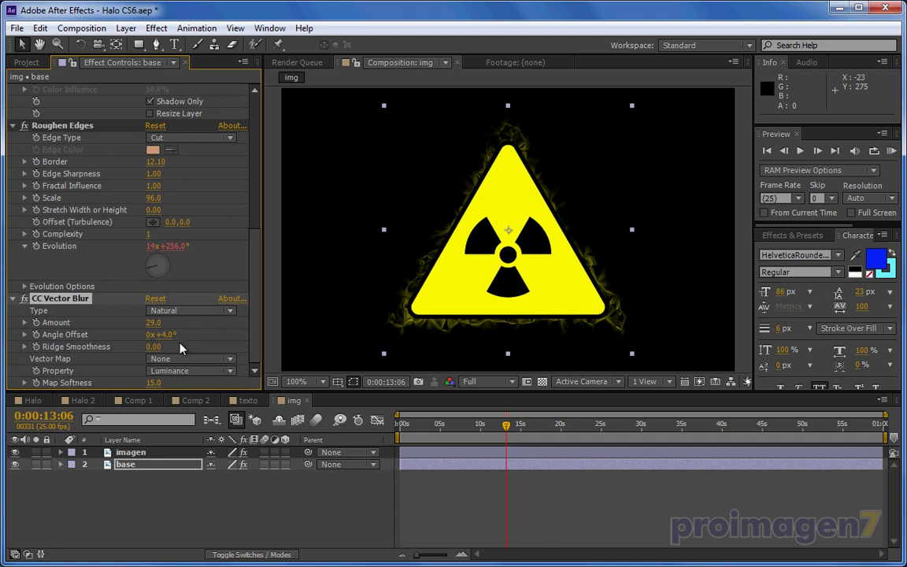
- Lower CC Vector Blur Amount to -3.0 and inspect the halo against the transparency grid
{"action": "mouse_move", "coordinate": [152, 322]}
{"action": "left_mouse_down"}
{"action": "mouse_move", "coordinate": [94, 325]}
{"action": "mouse_move", "coordinate": [164, 327]}
{"action": "mouse_move", "coordinate": [129, 326]}
{"action": "left_mouse_up"}
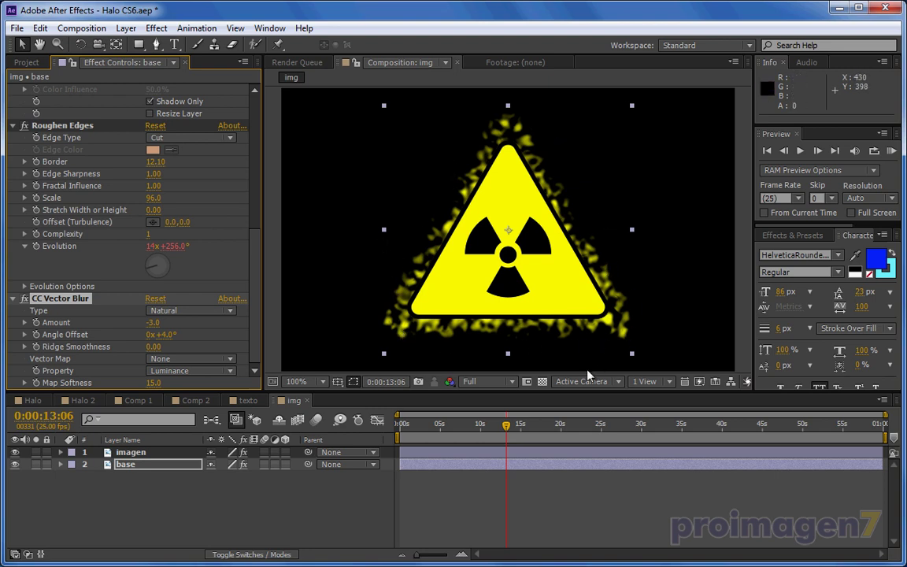
{"action": "left_click", "coordinate": [542, 381]}
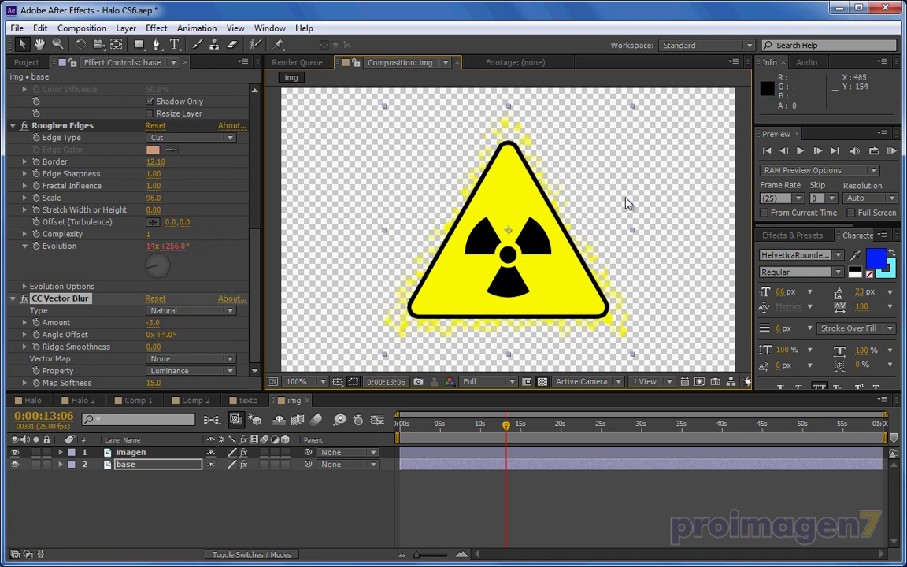
{"action": "left_click", "coordinate": [543, 381]}
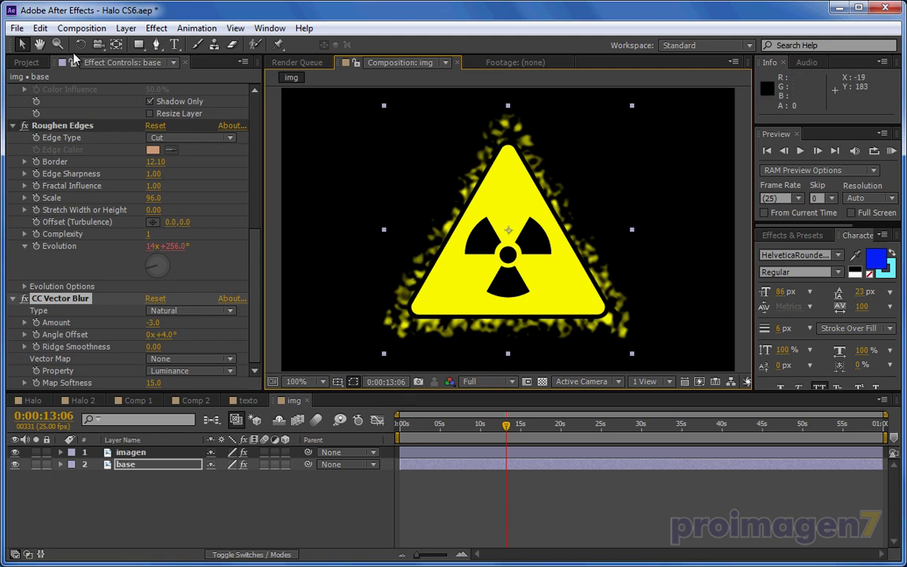
- Add a Grow Bounds effect (Pixels 10) to the base layer after CC Vector Blur
{"action": "left_click", "coordinate": [157, 466]}
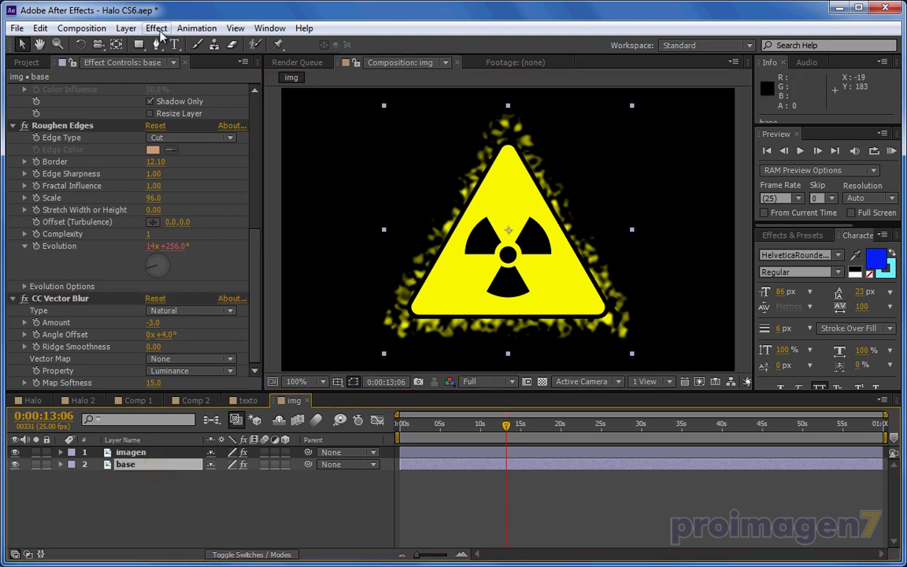
{"action": "left_click", "coordinate": [157, 28]}
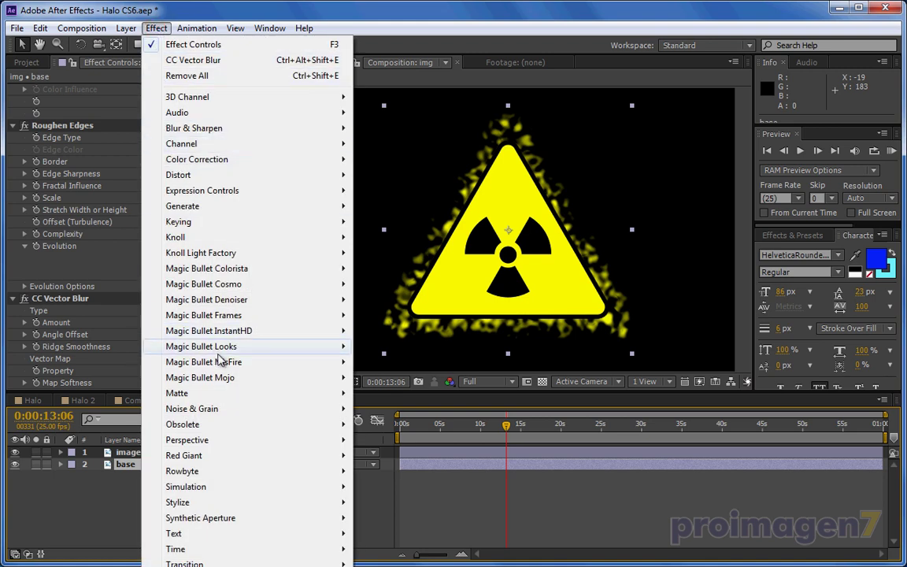
{"action": "mouse_move", "coordinate": [236, 563]}
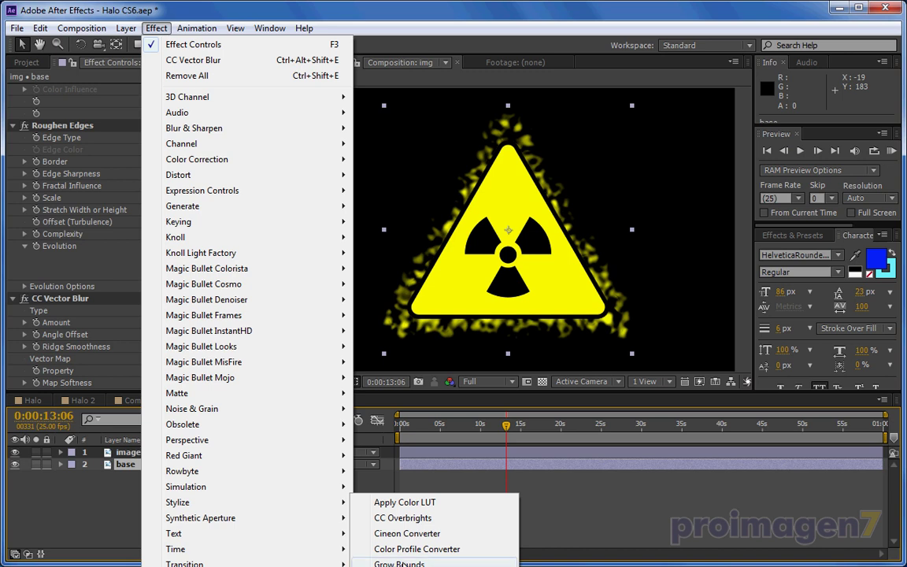
{"action": "left_click", "coordinate": [399, 564]}
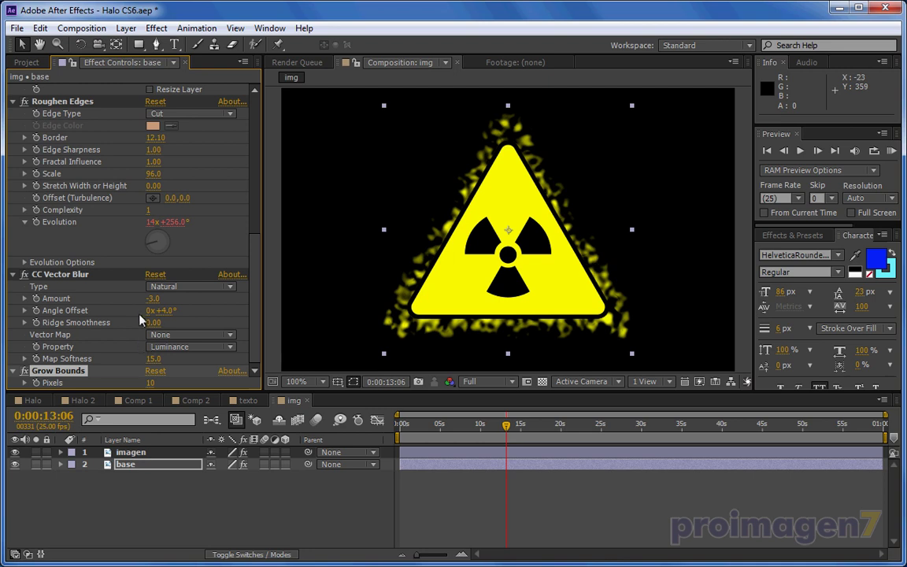
- Set CC Vector Blur Amount to -69, move Grow Bounds above it, and set Pixels to 39
{"action": "left_click_drag", "start_coordinate": [151, 299], "coordinate": [109, 307]}
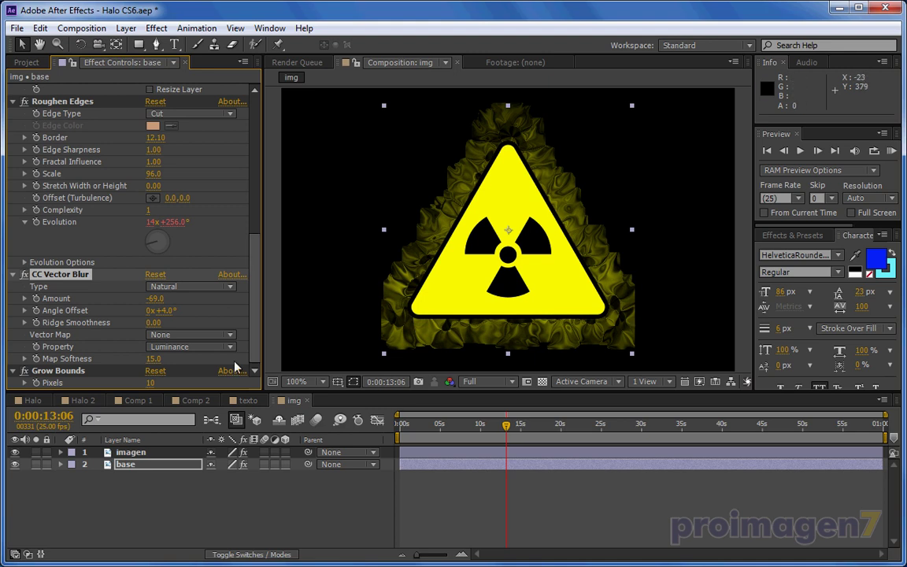
{"action": "left_click_drag", "start_coordinate": [68, 371], "coordinate": [80, 274]}
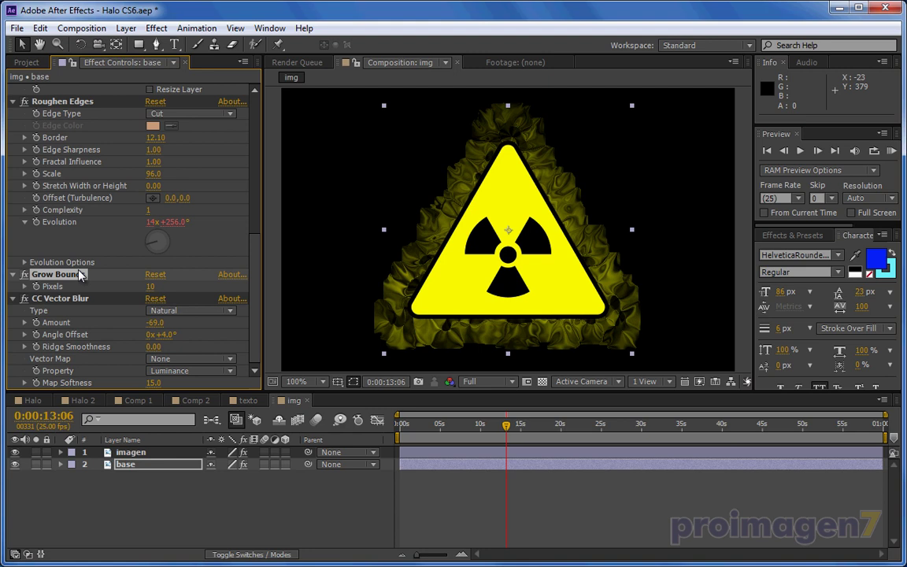
{"action": "left_click_drag", "start_coordinate": [148, 287], "coordinate": [152, 287]}
{"action": "left_click_drag", "start_coordinate": [218, 291], "coordinate": [225, 297]}
{"action": "left_click_drag", "start_coordinate": [85, 298], "coordinate": [62, 298]}
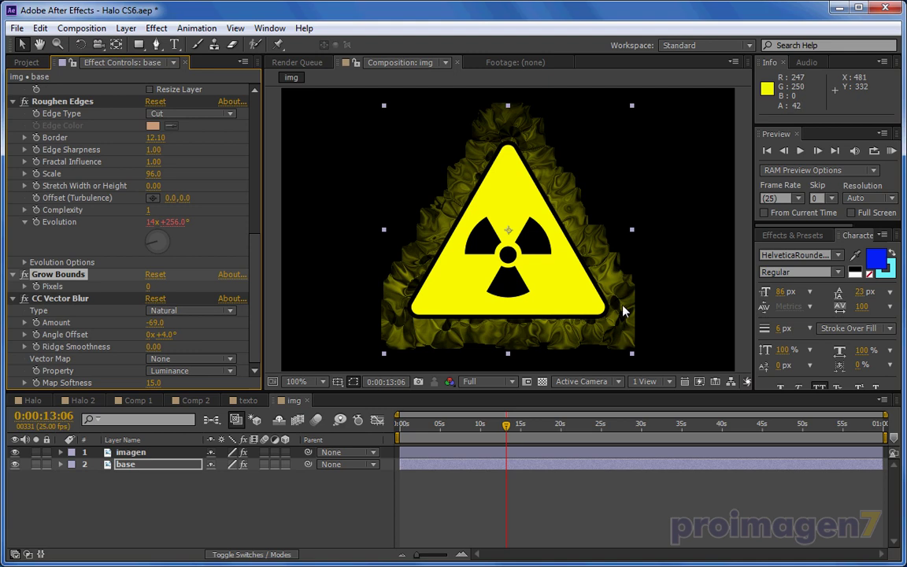
{"action": "left_click_drag", "start_coordinate": [149, 286], "coordinate": [157, 286]}
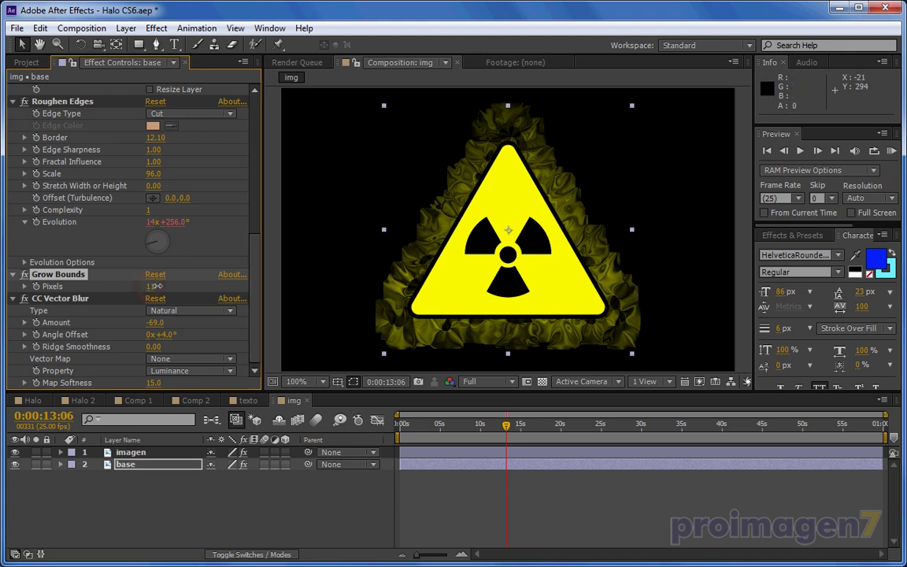
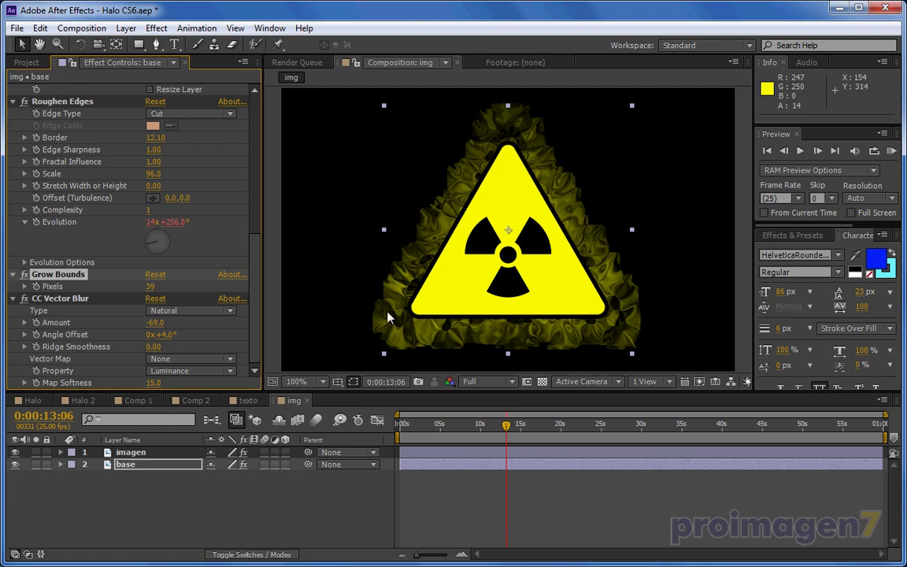
- Set CC Vector Blur Amount to -40 and move Grow Bounds above Roughen Edges at 52 pixels, previewing around 5 and 10 seconds
{"action": "mouse_move", "coordinate": [155, 329]}
{"action": "left_mouse_down"}
{"action": "mouse_move", "coordinate": [203, 337]}
{"action": "mouse_move", "coordinate": [191, 341]}
{"action": "left_mouse_up"}
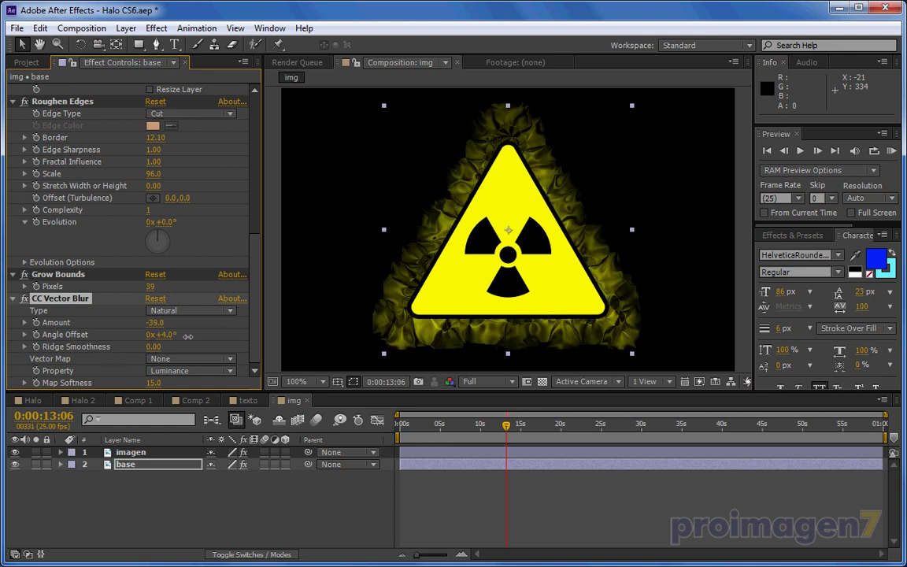
{"action": "left_click_drag", "start_coordinate": [73, 279], "coordinate": [60, 89]}
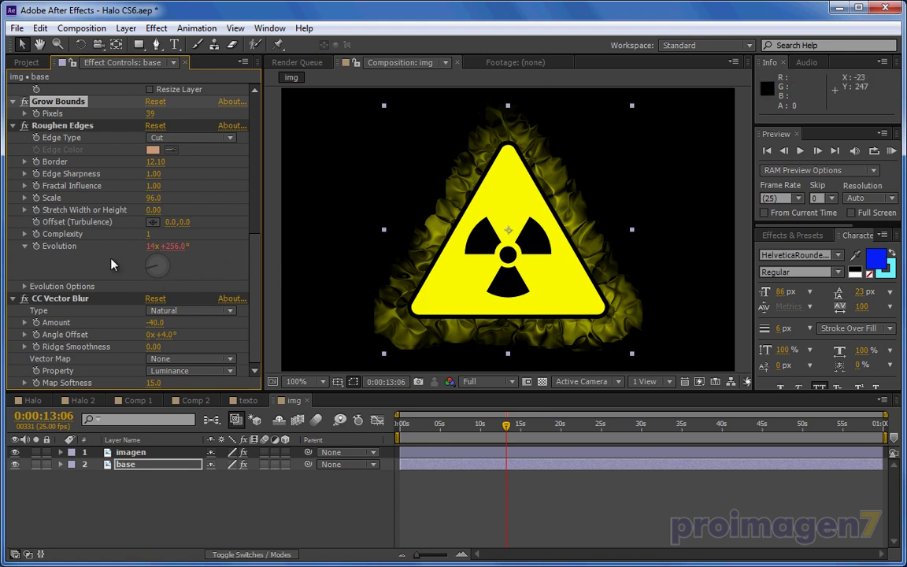
{"action": "left_click_drag", "start_coordinate": [148, 113], "coordinate": [160, 115]}
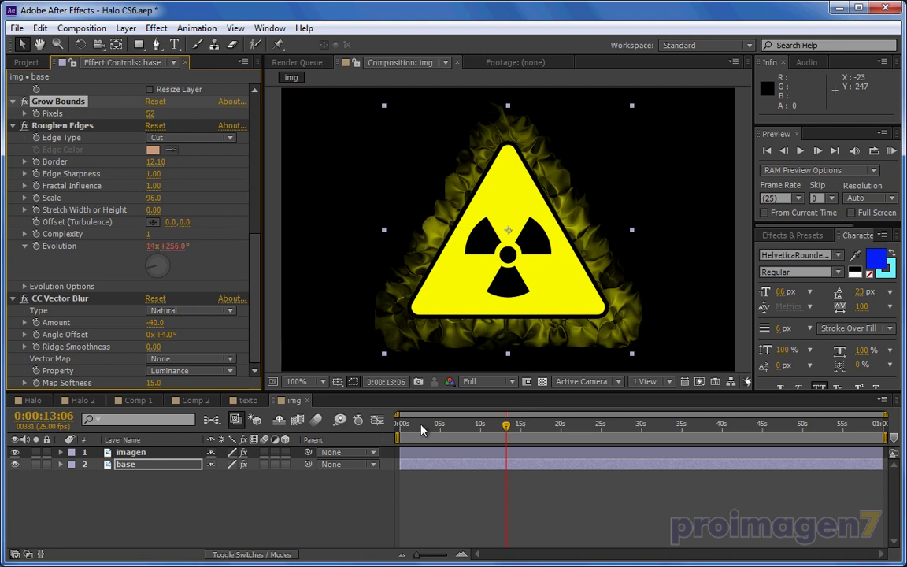
{"action": "left_click_drag", "start_coordinate": [422, 429], "coordinate": [443, 426]}
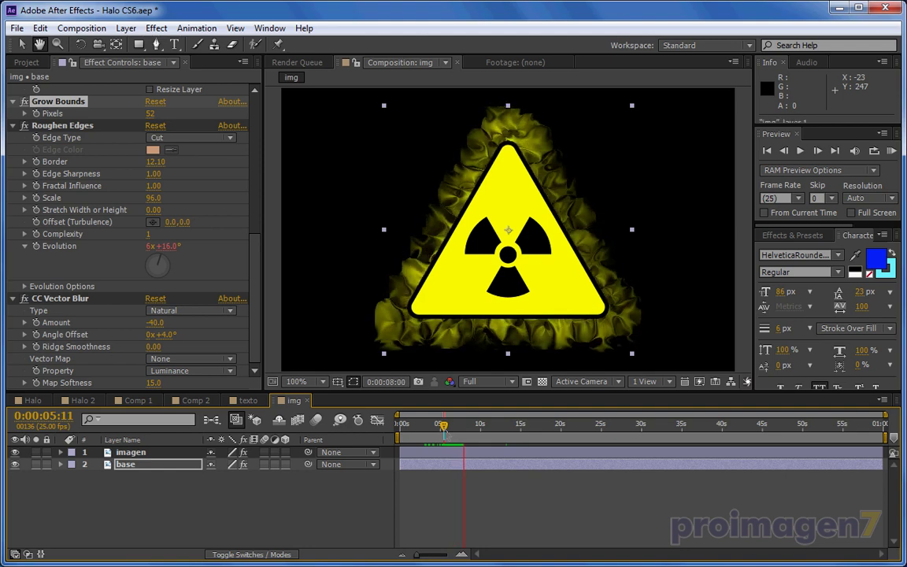
{"action": "mouse_move", "coordinate": [470, 425]}
{"action": "left_mouse_down"}
{"action": "mouse_move", "coordinate": [410, 436]}
{"action": "mouse_move", "coordinate": [486, 429]}
{"action": "left_mouse_up"}
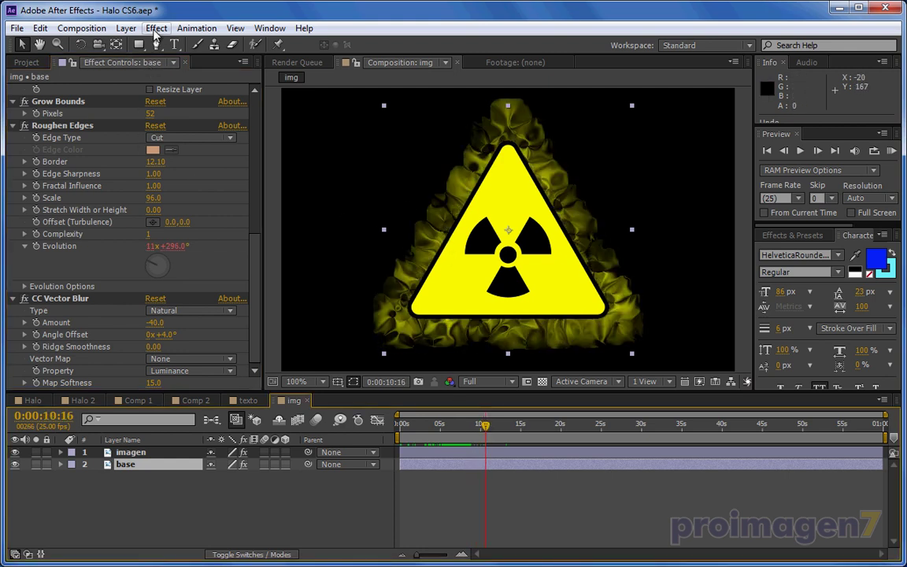
- Add a Tritone effect to the layer and make its Midtones a bright yellow
{"action": "left_click", "coordinate": [155, 30]}
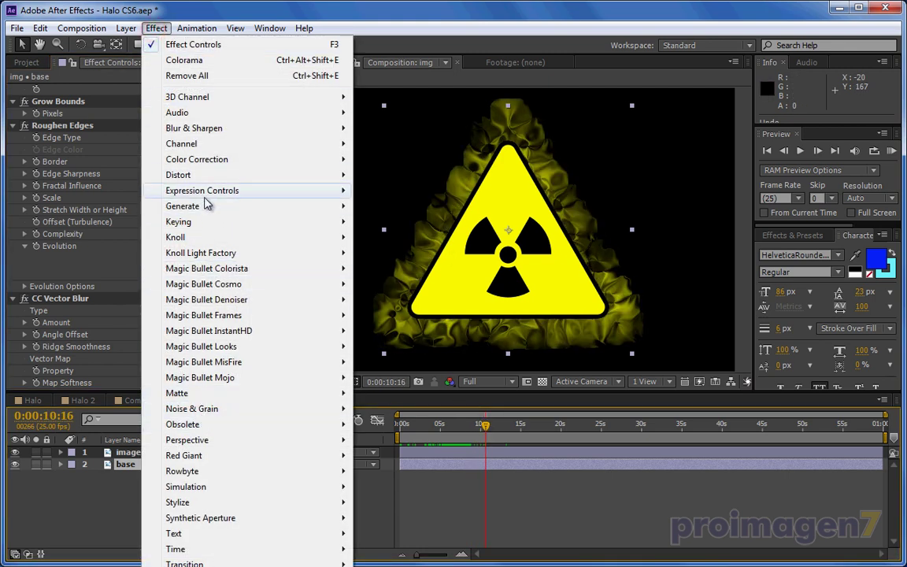
{"action": "mouse_move", "coordinate": [341, 159]}
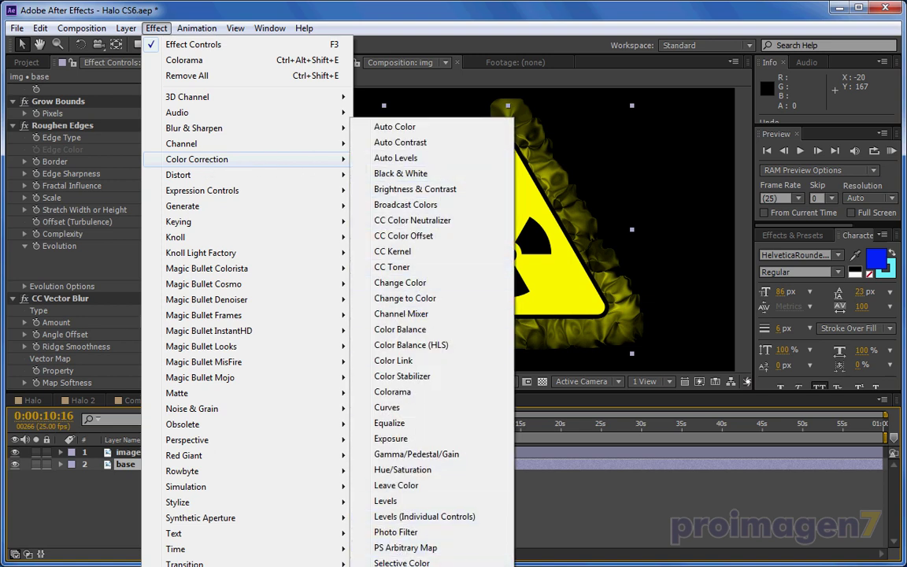
{"action": "left_click", "coordinate": [402, 565]}
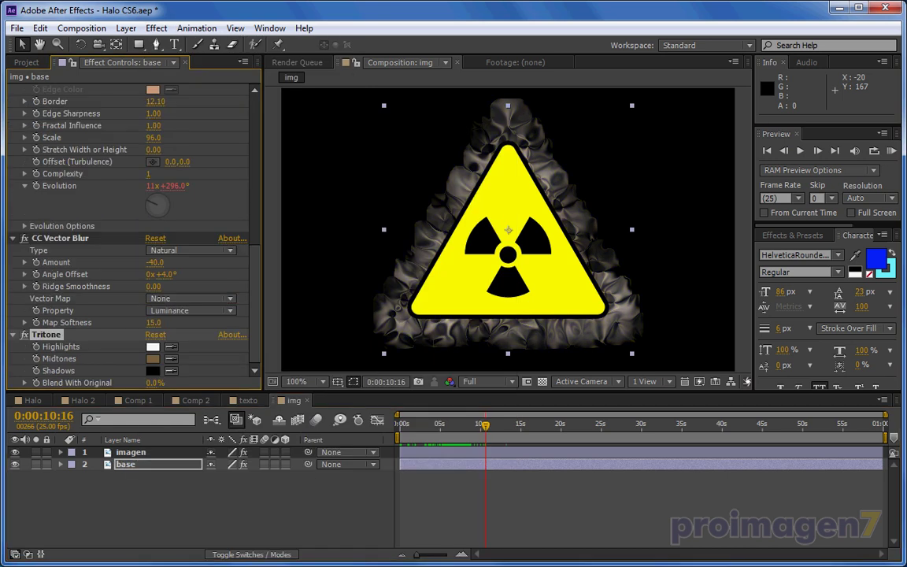
{"action": "left_click", "coordinate": [152, 358]}
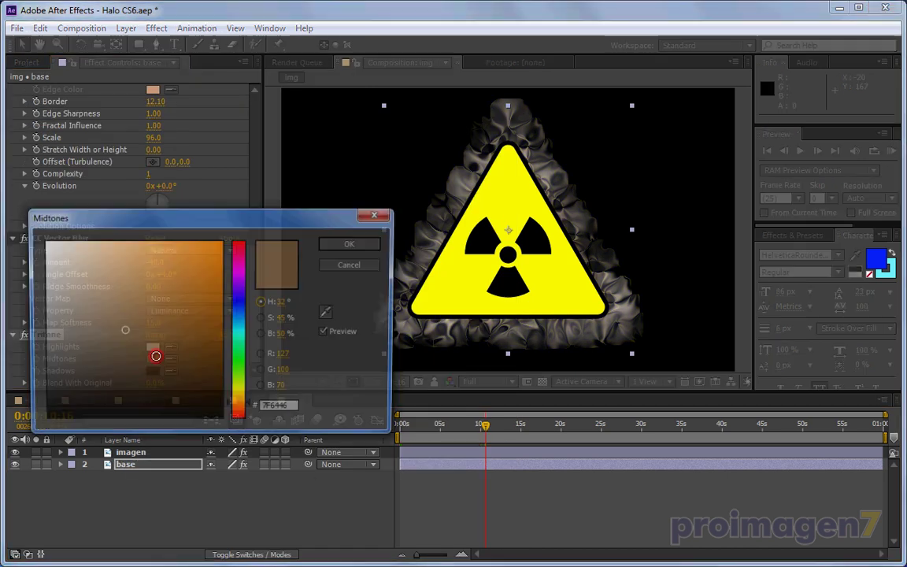
{"action": "left_click", "coordinate": [239, 389]}
{"action": "left_click_drag", "start_coordinate": [166, 272], "coordinate": [204, 242]}
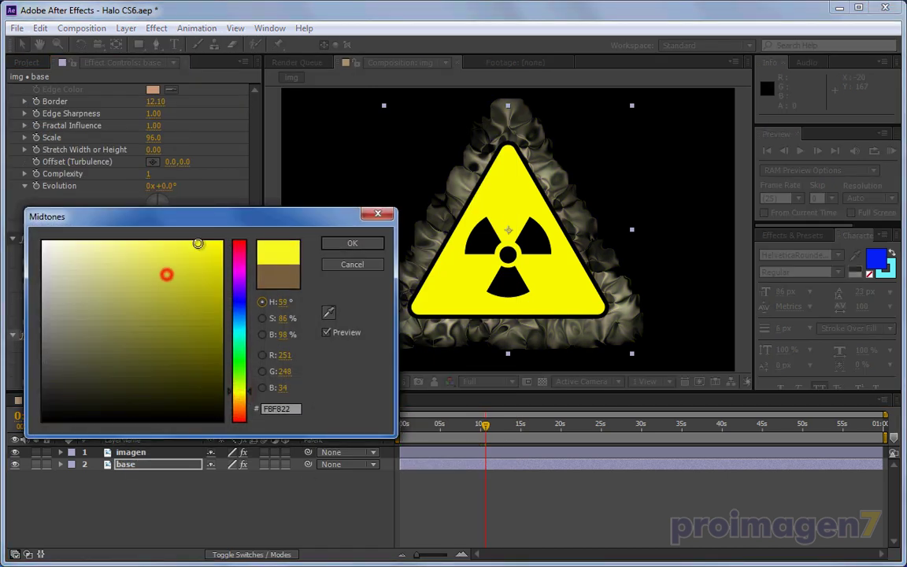
{"action": "left_click", "coordinate": [347, 244]}
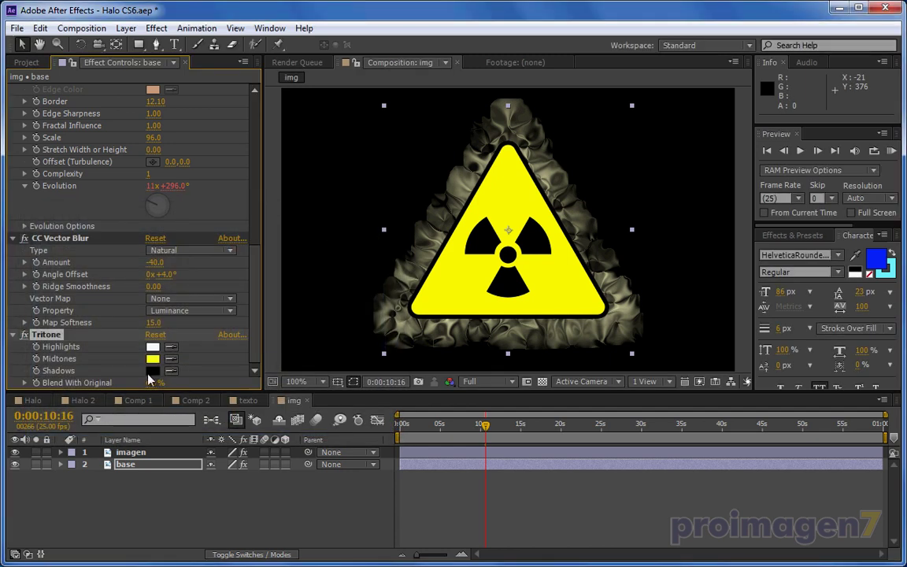
- Make the Tritone Shadows dark red and the Highlights bright red for an orange halo
{"action": "left_click", "coordinate": [152, 371]}
{"action": "left_click_drag", "start_coordinate": [180, 282], "coordinate": [221, 306]}
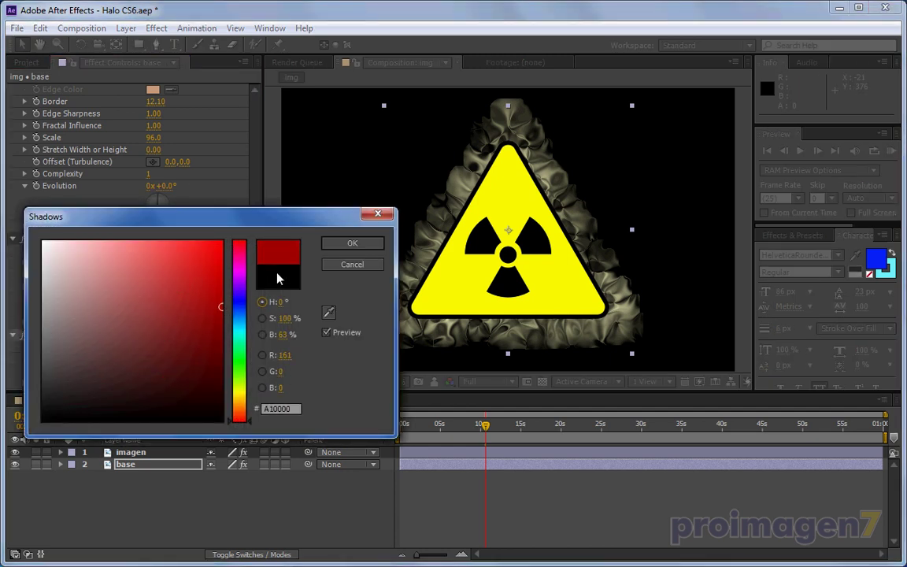
{"action": "left_click", "coordinate": [328, 245]}
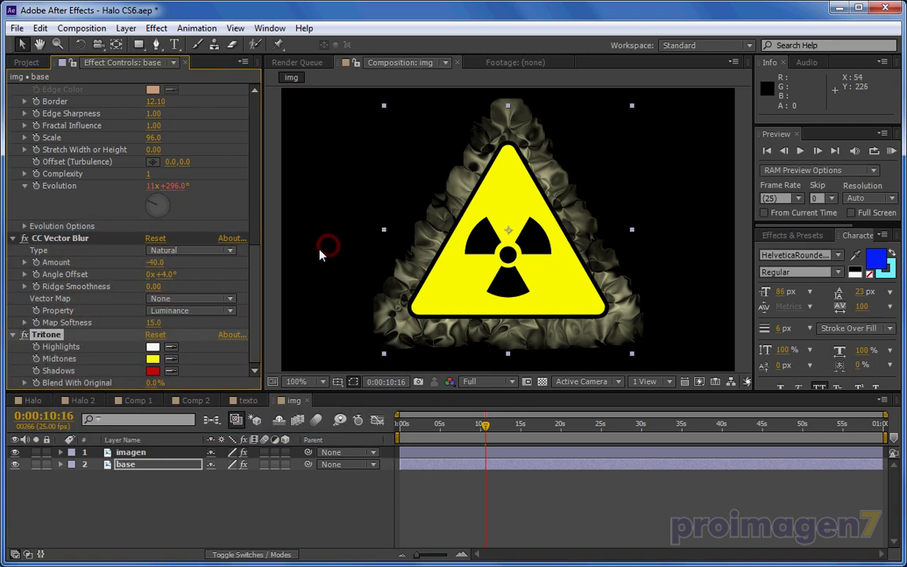
{"action": "left_click", "coordinate": [151, 346]}
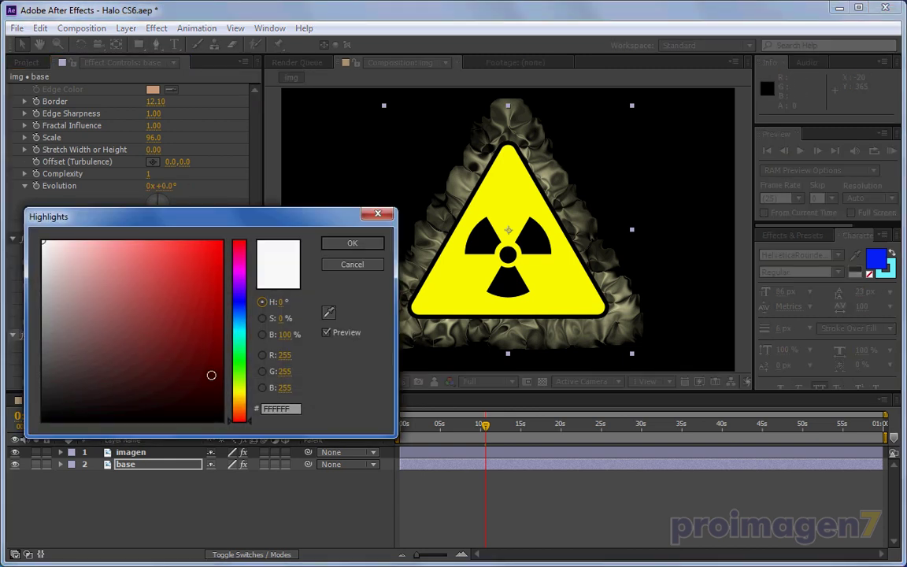
{"action": "left_click_drag", "start_coordinate": [240, 403], "coordinate": [240, 396]}
{"action": "left_click", "coordinate": [172, 334]}
{"action": "left_click", "coordinate": [190, 281]}
{"action": "left_click_drag", "start_coordinate": [190, 280], "coordinate": [125, 236]}
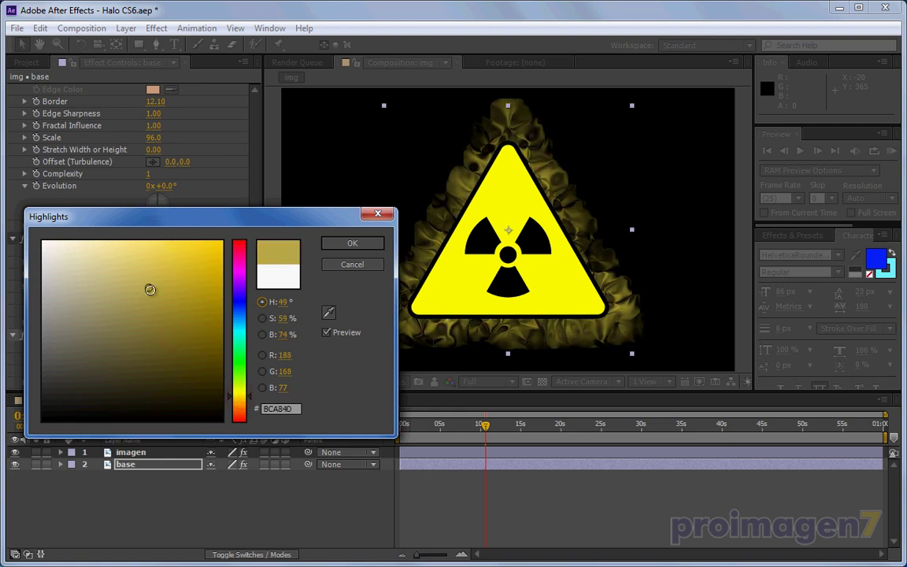
{"action": "left_click_drag", "start_coordinate": [251, 403], "coordinate": [200, 274]}
{"action": "left_click_drag", "start_coordinate": [248, 386], "coordinate": [248, 421]}
{"action": "left_click_drag", "start_coordinate": [212, 381], "coordinate": [218, 248]}
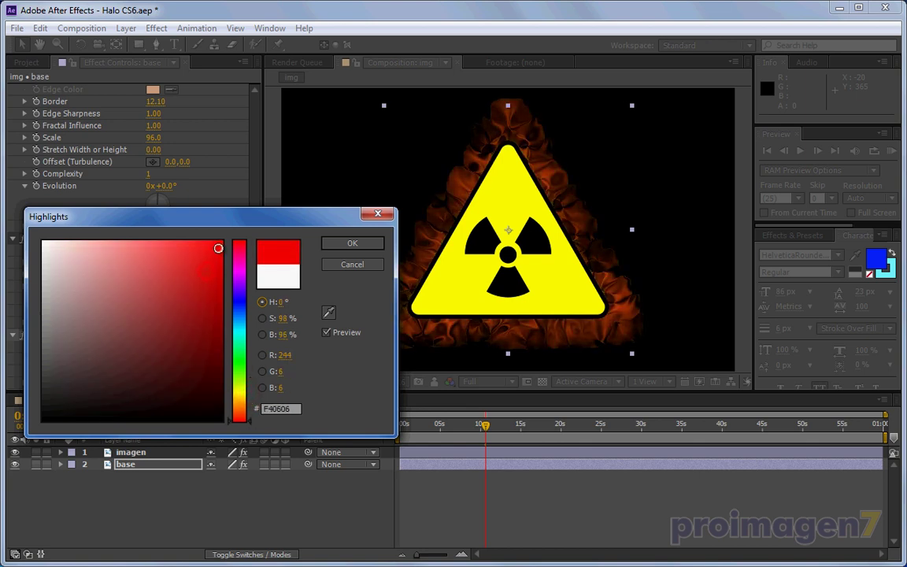
{"action": "left_click", "coordinate": [352, 243]}
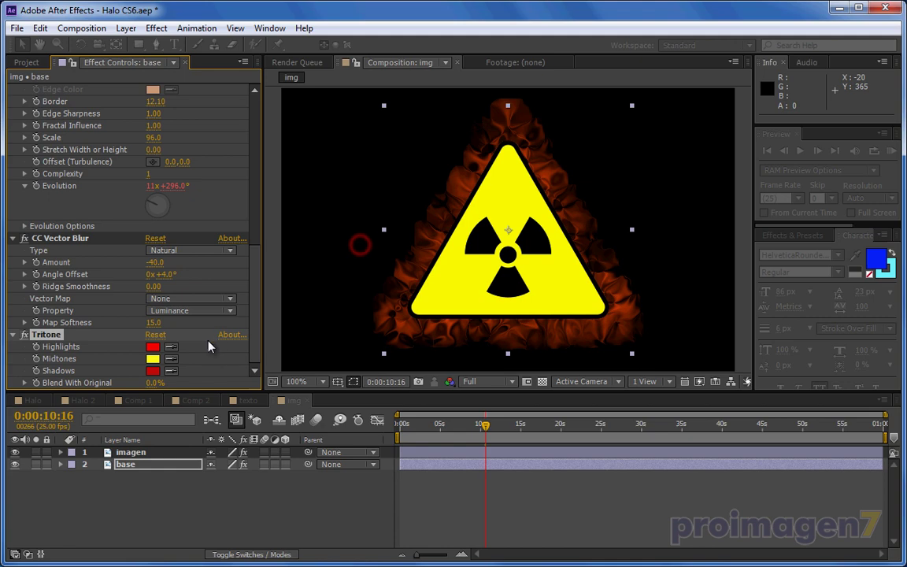
- Keep the yellow Tritone Midtones (FEFB19) and change the Shadows to yellow (DEFF00)
{"action": "left_click", "coordinate": [155, 364]}
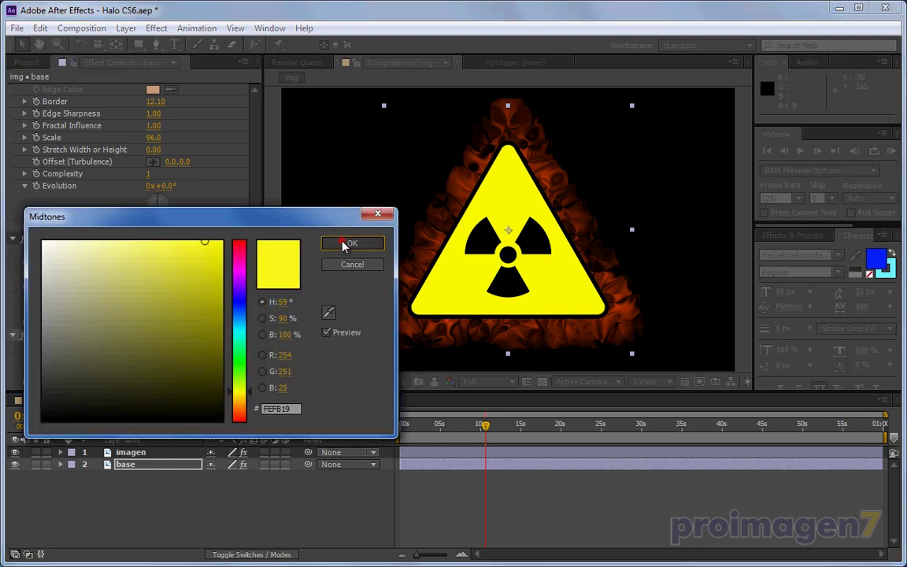
{"action": "left_click", "coordinate": [346, 244]}
{"action": "left_click", "coordinate": [151, 374]}
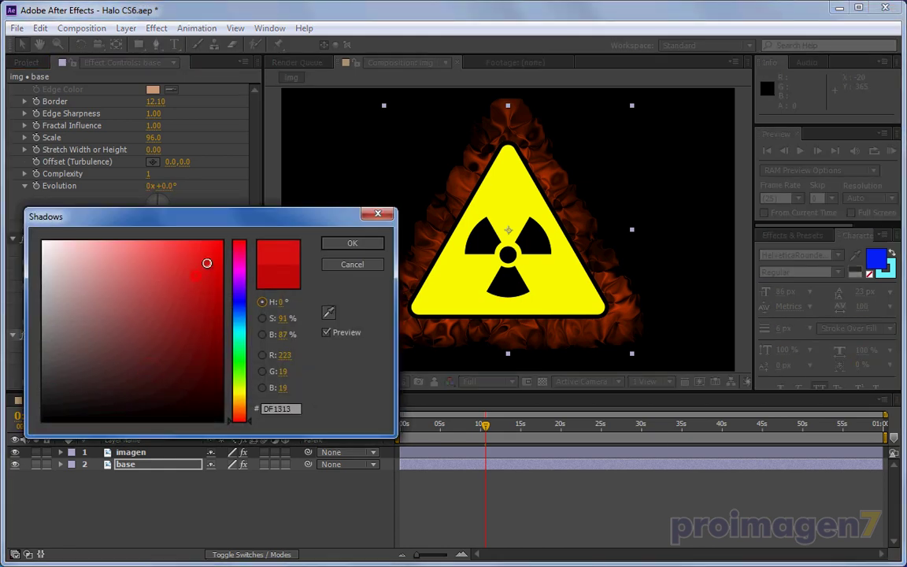
{"action": "left_click_drag", "start_coordinate": [240, 423], "coordinate": [239, 387]}
{"action": "left_click_drag", "start_coordinate": [205, 260], "coordinate": [224, 240]}
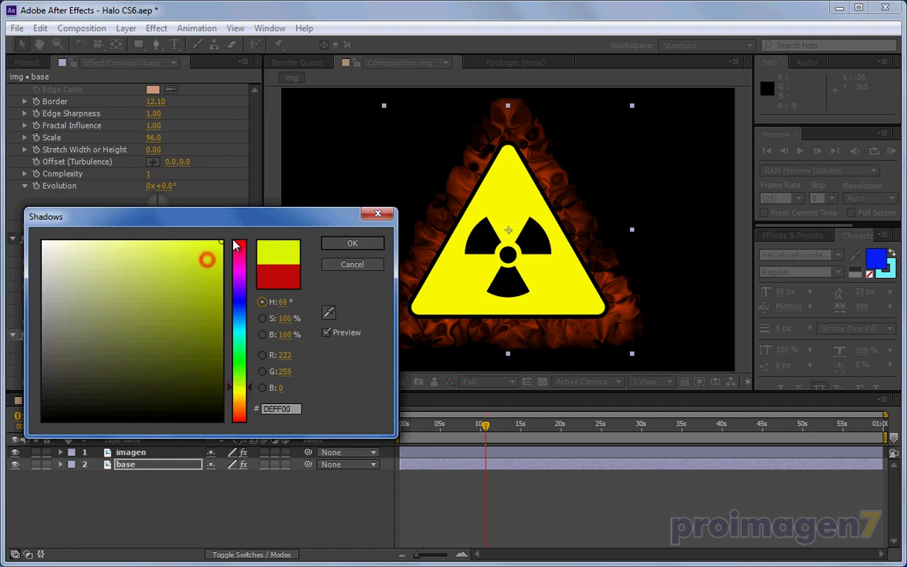
{"action": "left_click", "coordinate": [341, 245]}
- Set Tritone Blend With Original to 44%, previewing around three seconds
{"action": "mouse_move", "coordinate": [461, 425]}
{"action": "left_mouse_down"}
{"action": "mouse_move", "coordinate": [431, 433]}
{"action": "mouse_move", "coordinate": [444, 429]}
{"action": "left_mouse_up"}
{"action": "left_click_drag", "start_coordinate": [155, 383], "coordinate": [183, 386]}
{"action": "left_click_drag", "start_coordinate": [444, 425], "coordinate": [483, 424]}
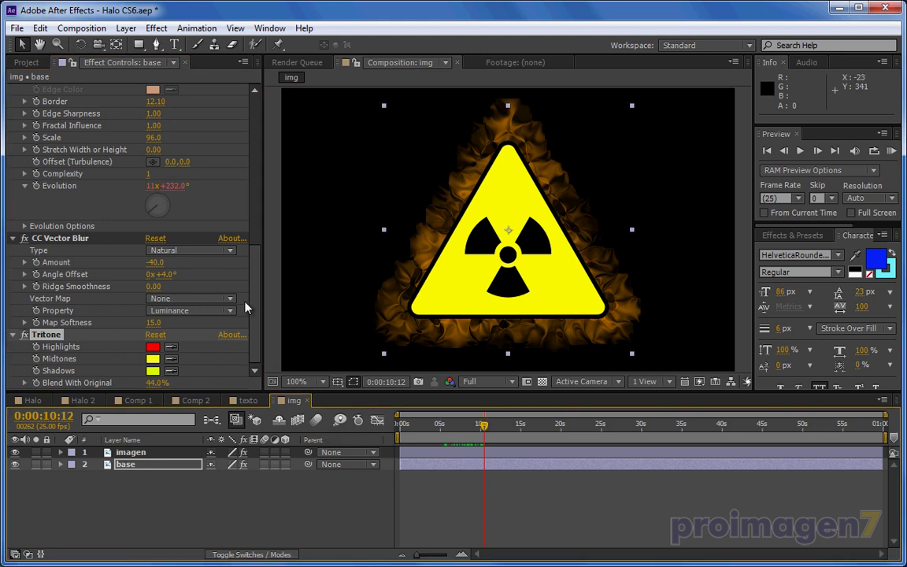
- Lower CC Vector Blur Amount to 4.0 and preview the halo at nearby frames
{"action": "mouse_move", "coordinate": [157, 267]}
{"action": "left_mouse_down"}
{"action": "mouse_move", "coordinate": [276, 273]}
{"action": "mouse_move", "coordinate": [209, 286]}
{"action": "left_mouse_up"}
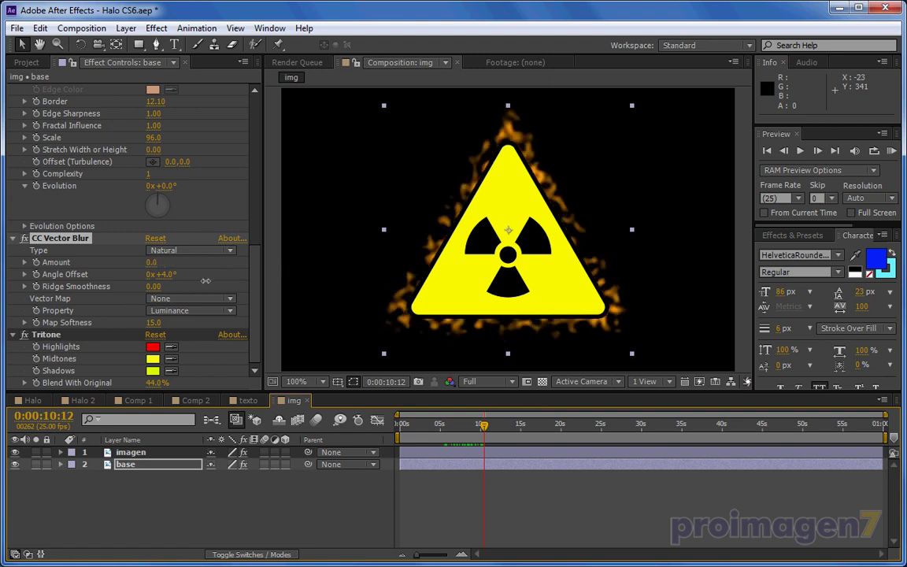
{"action": "mouse_move", "coordinate": [470, 424]}
{"action": "left_mouse_down"}
{"action": "mouse_move", "coordinate": [485, 424]}
{"action": "mouse_move", "coordinate": [427, 423]}
{"action": "left_mouse_up"}
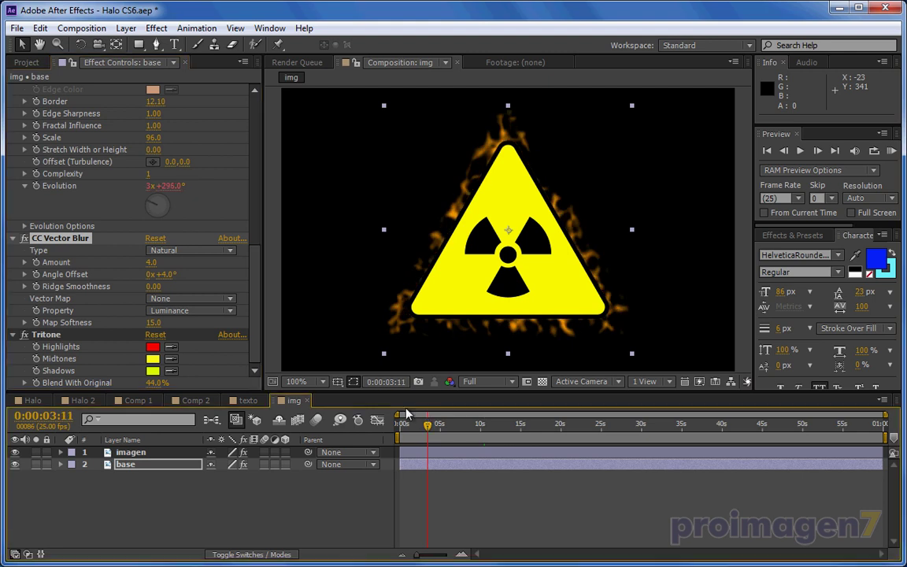
{"action": "left_click_drag", "start_coordinate": [262, 271], "coordinate": [255, 175]}
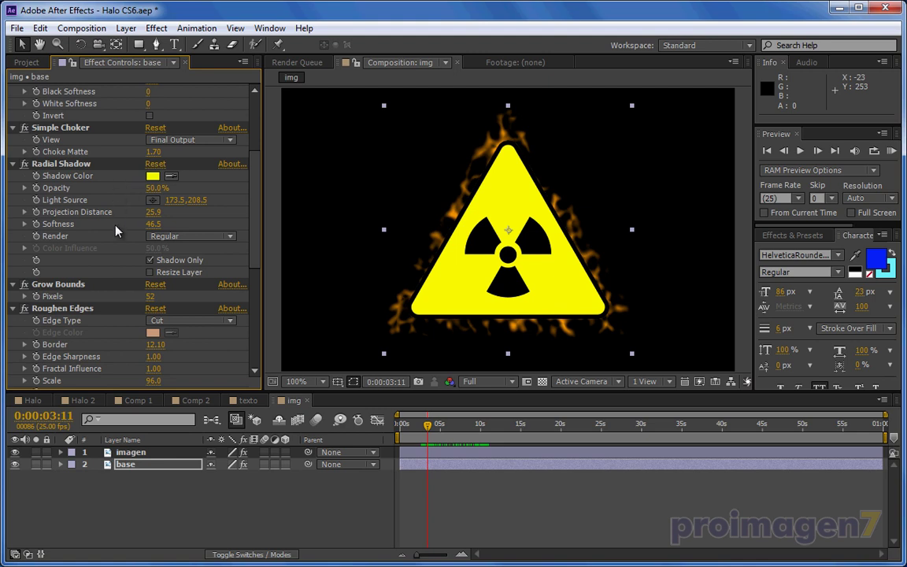
- Set Radial Shadow Softness to about 27, check the five-second mark, and select the base layer
{"action": "left_click", "coordinate": [155, 224]}
{"action": "type", "text": "5.3"}
{"action": "key", "text": "Return"}
{"action": "mouse_move", "coordinate": [152, 224]}
{"action": "left_mouse_down"}
{"action": "mouse_move", "coordinate": [238, 213]}
{"action": "mouse_move", "coordinate": [115, 248]}
{"action": "left_mouse_up"}
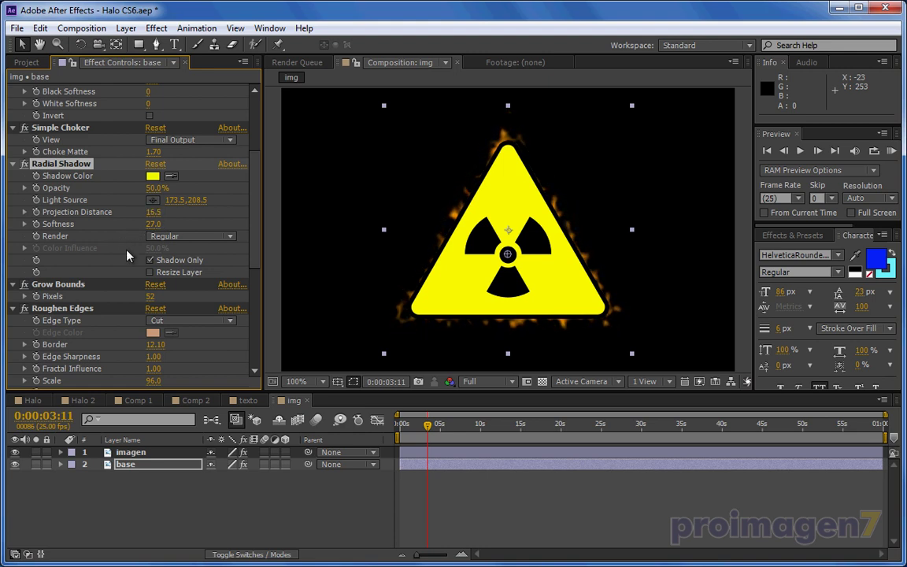
{"action": "left_click_drag", "start_coordinate": [427, 425], "coordinate": [445, 430]}
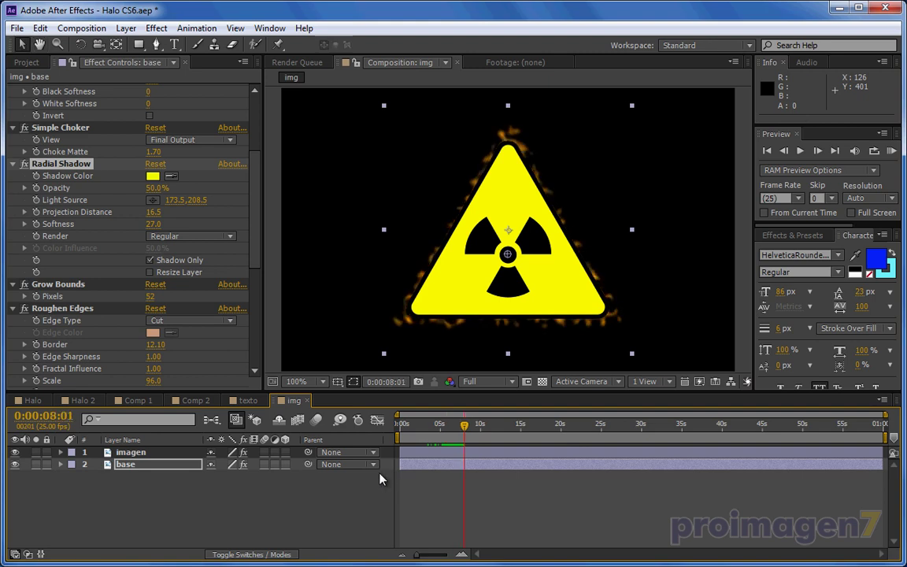
{"action": "mouse_move", "coordinate": [250, 236]}
{"action": "left_mouse_down"}
{"action": "mouse_move", "coordinate": [242, 168]}
{"action": "mouse_move", "coordinate": [246, 380]}
{"action": "left_mouse_up"}
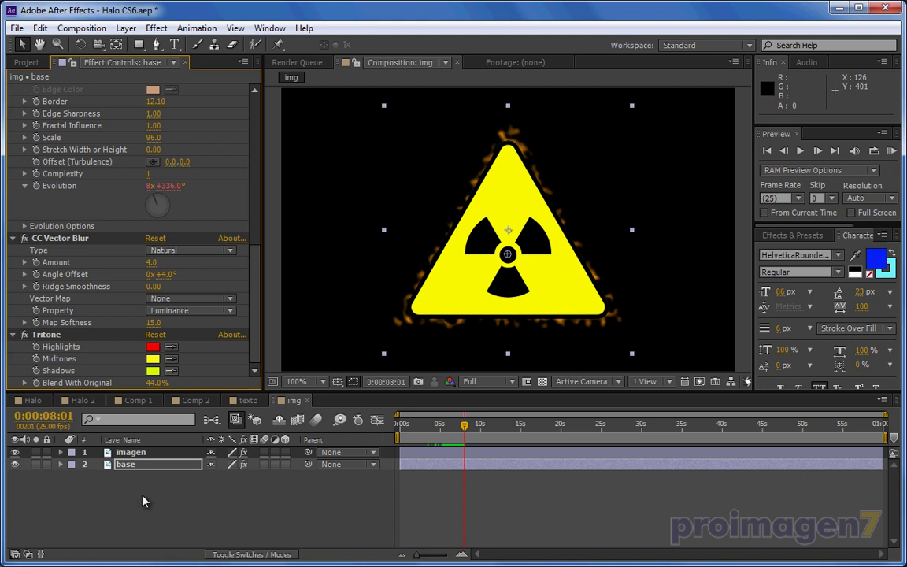
{"action": "left_click", "coordinate": [126, 465]}
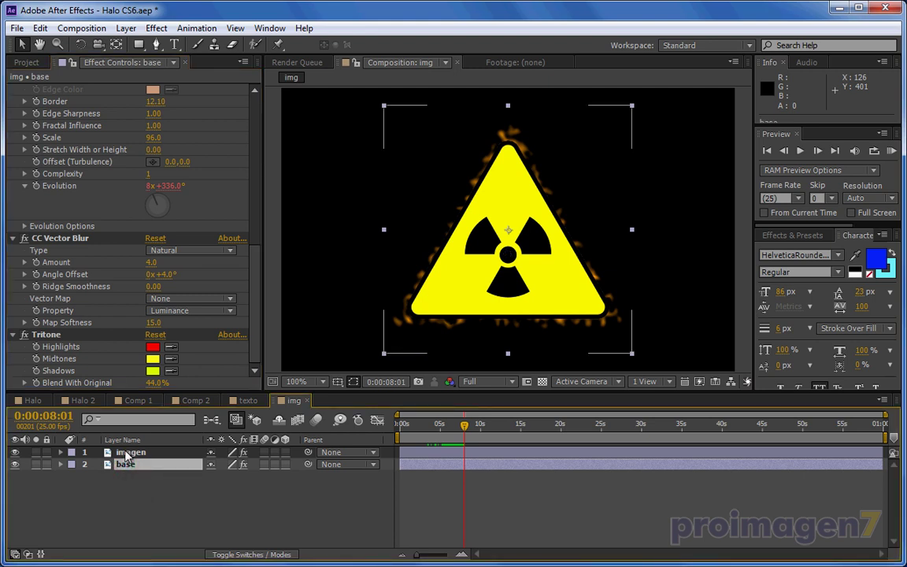
{"action": "left_click", "coordinate": [248, 400]}
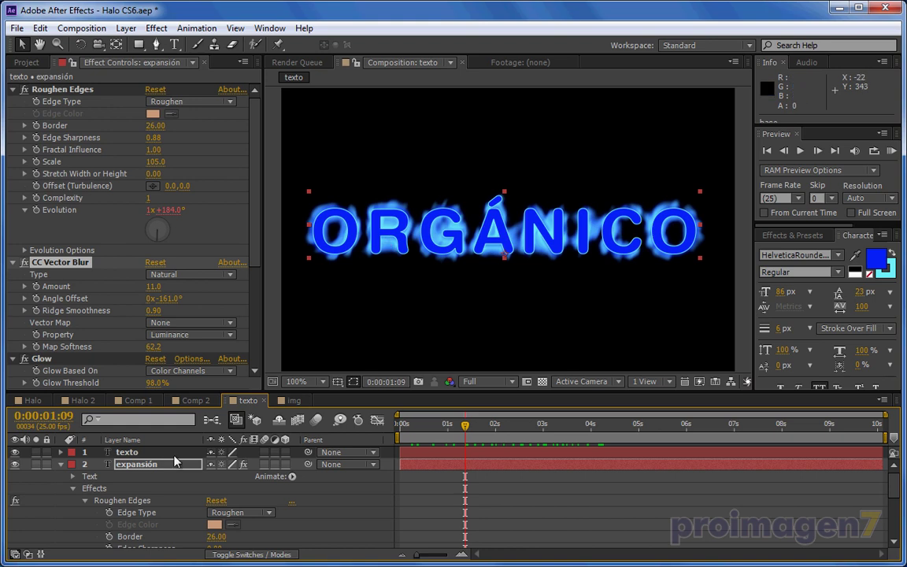
{"action": "left_click", "coordinate": [59, 470]}
{"action": "left_click", "coordinate": [142, 453]}
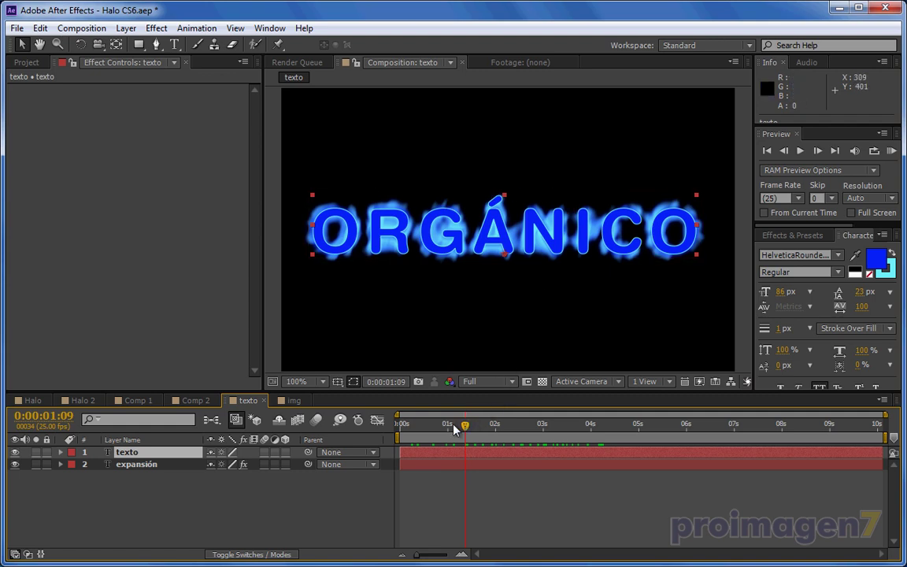
{"action": "left_click_drag", "start_coordinate": [454, 427], "coordinate": [379, 439]}
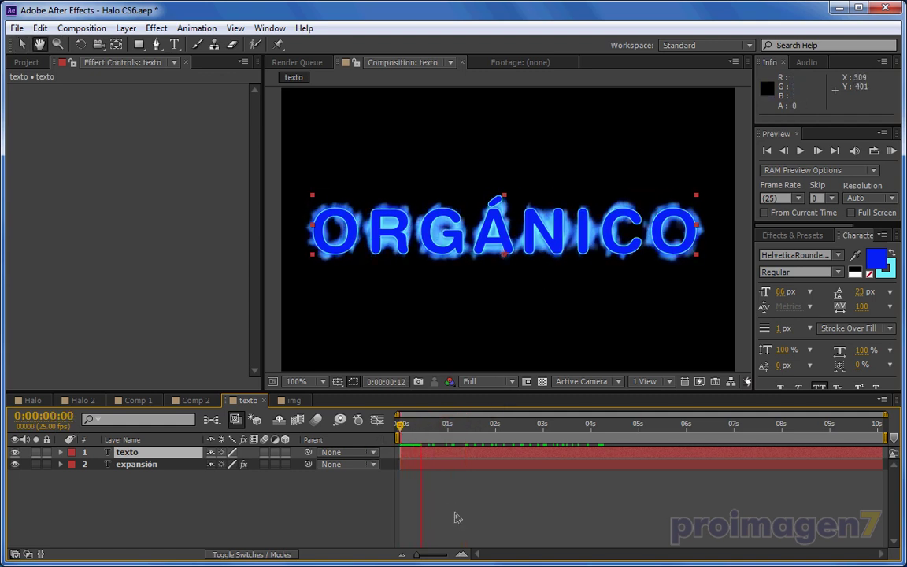
{"action": "left_click", "coordinate": [139, 465]}
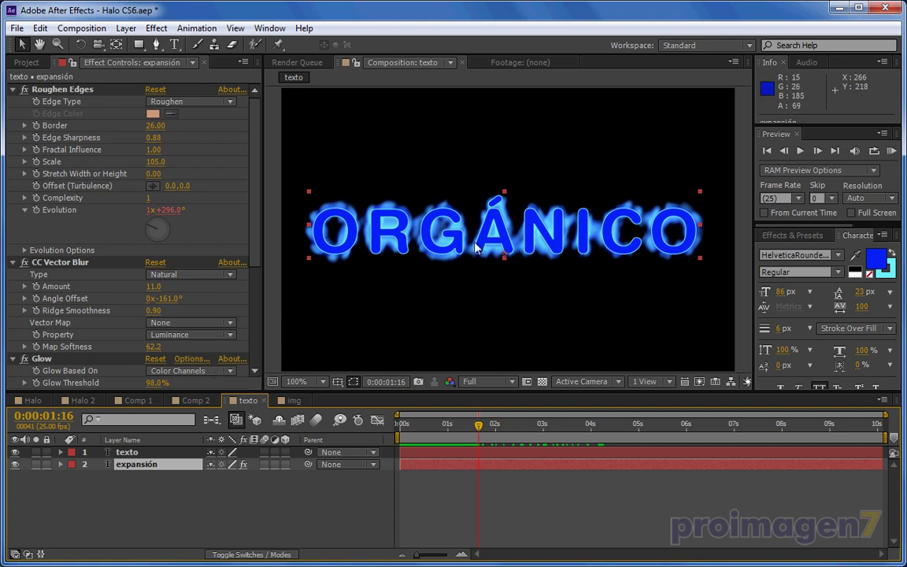
{"action": "left_click", "coordinate": [292, 399]}
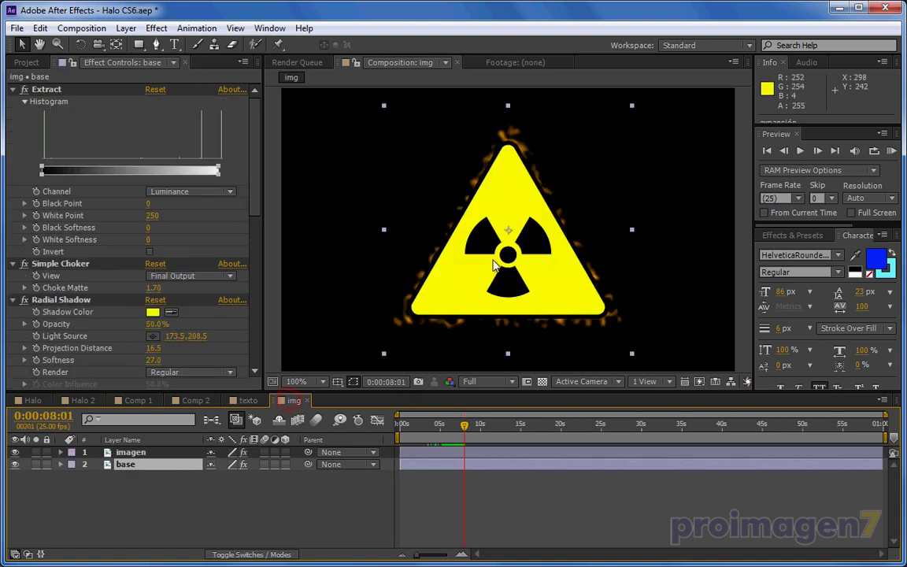